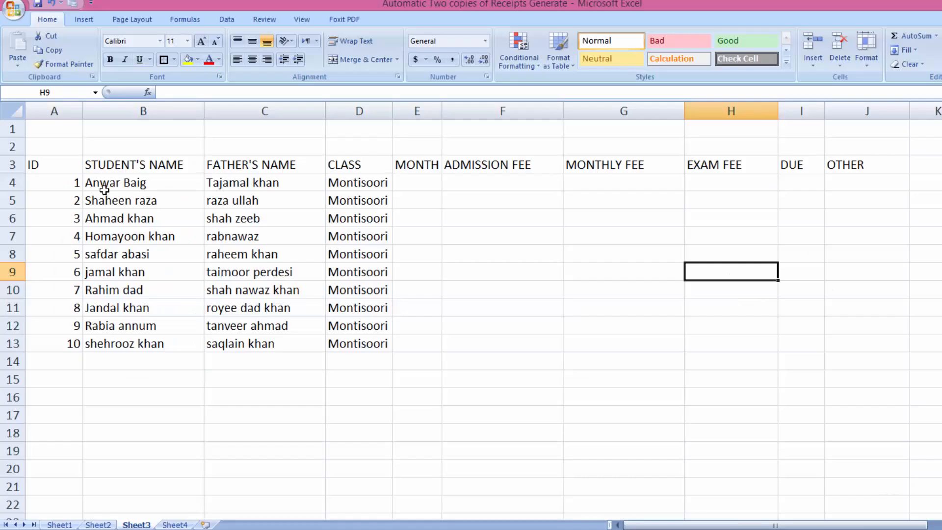
Apply all borders plus a thick box border to the student table A3:J13.
drag(64, 167, 827, 340)
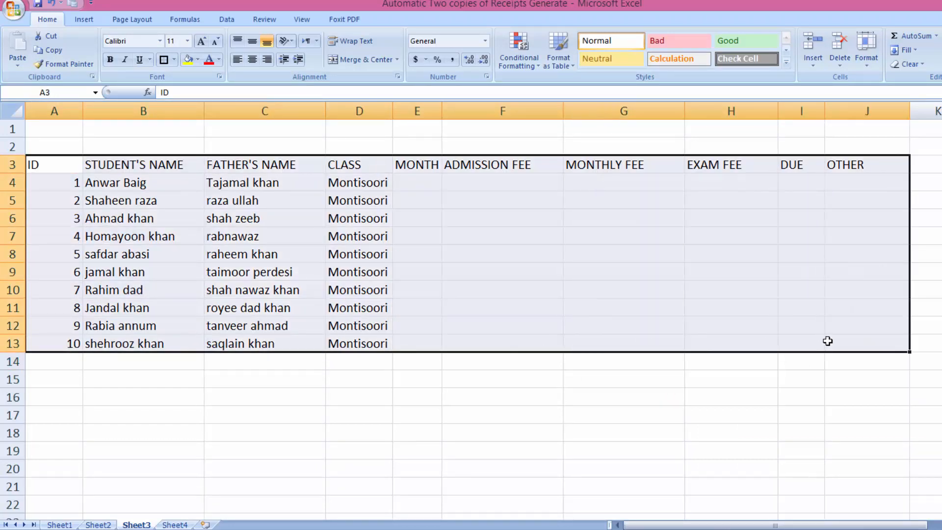
click(173, 59)
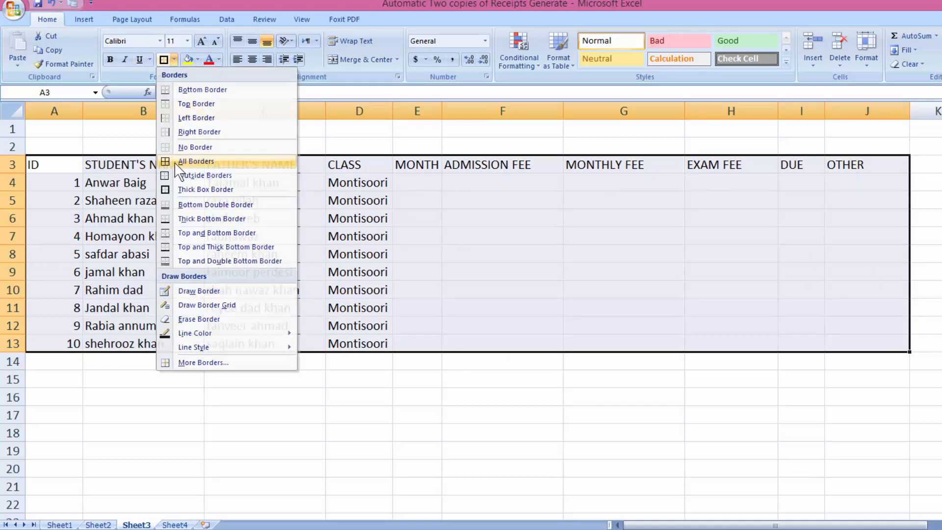
click(196, 162)
click(174, 60)
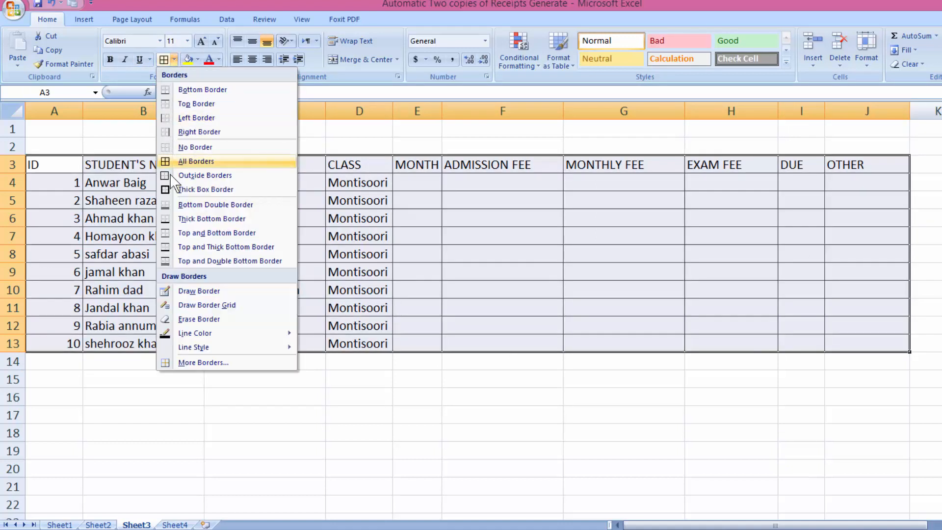
click(182, 189)
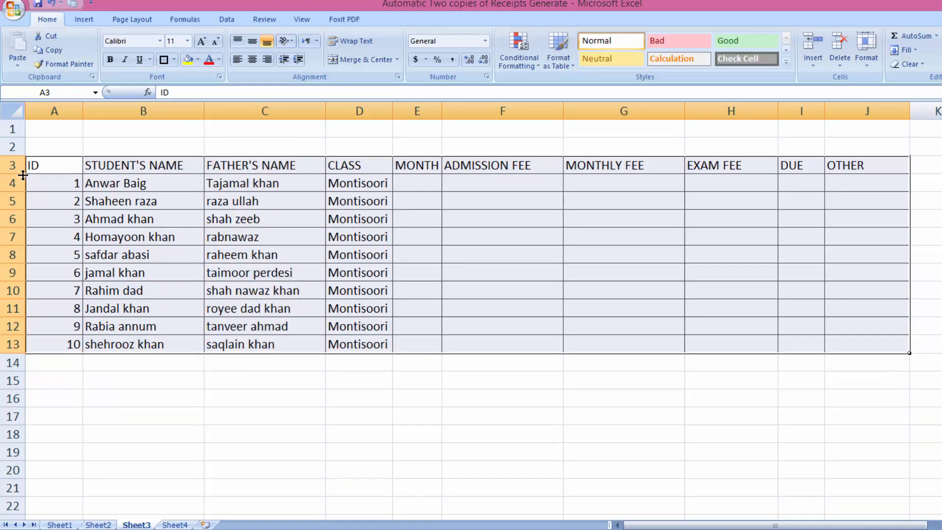
Increase the height of header row 3 and put a thick box border around the headings A3:J3.
drag(23, 175, 841, 179)
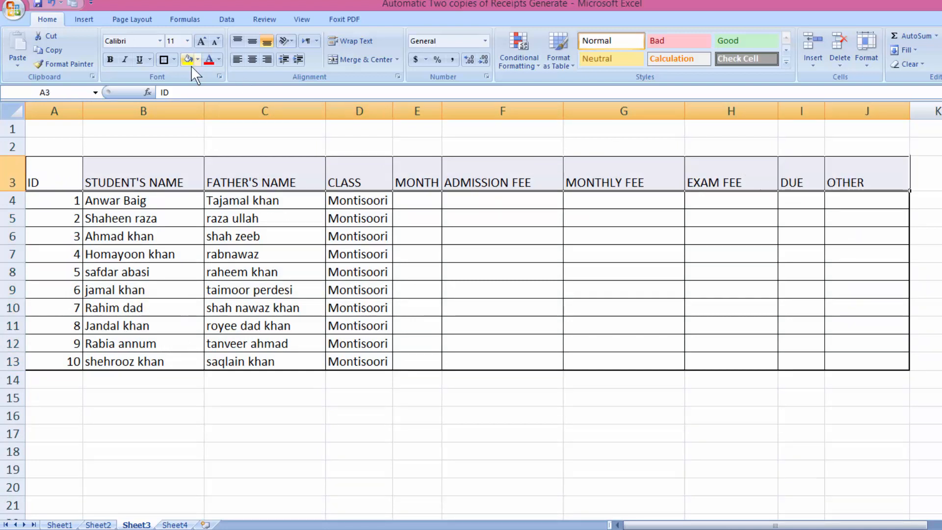
click(164, 59)
click(361, 220)
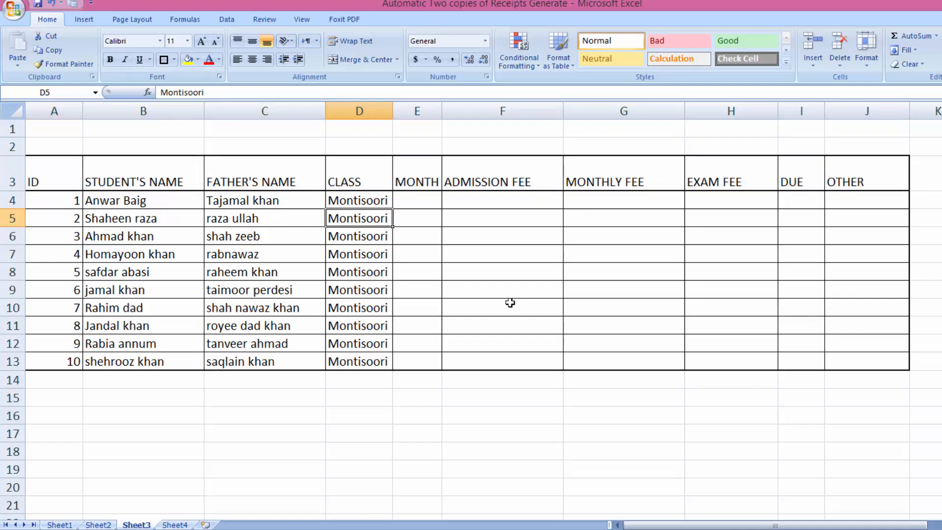
Centre the headings A3:J3 horizontally and vertically, and make them underlined and bold.
drag(58, 175, 830, 185)
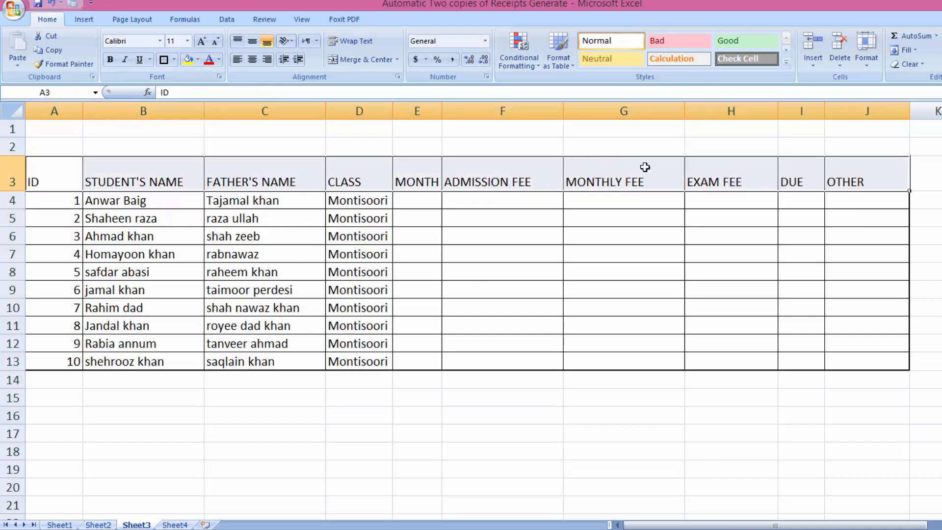
click(252, 60)
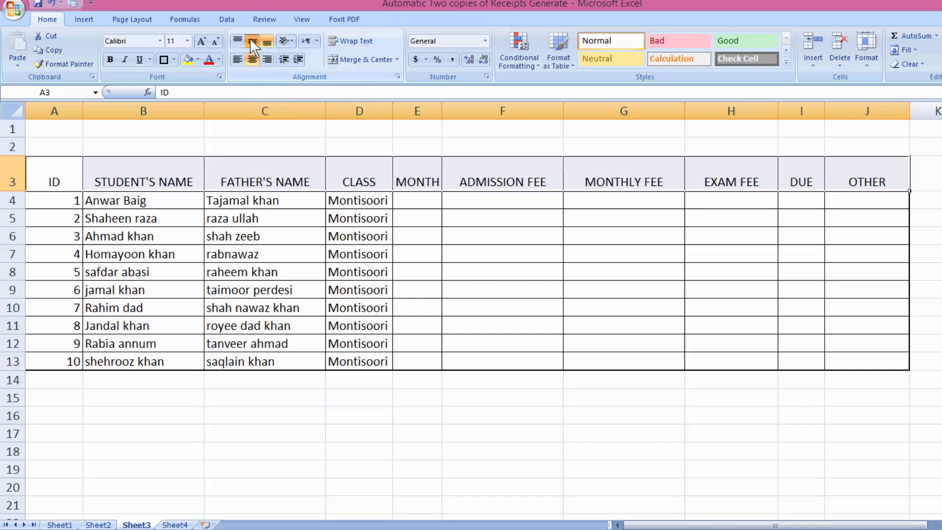
click(251, 40)
click(141, 59)
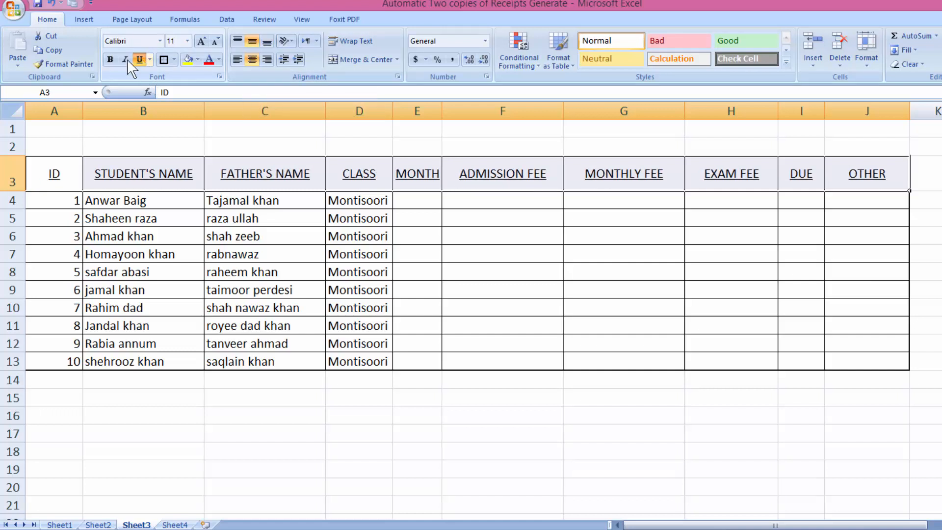
click(116, 61)
click(562, 295)
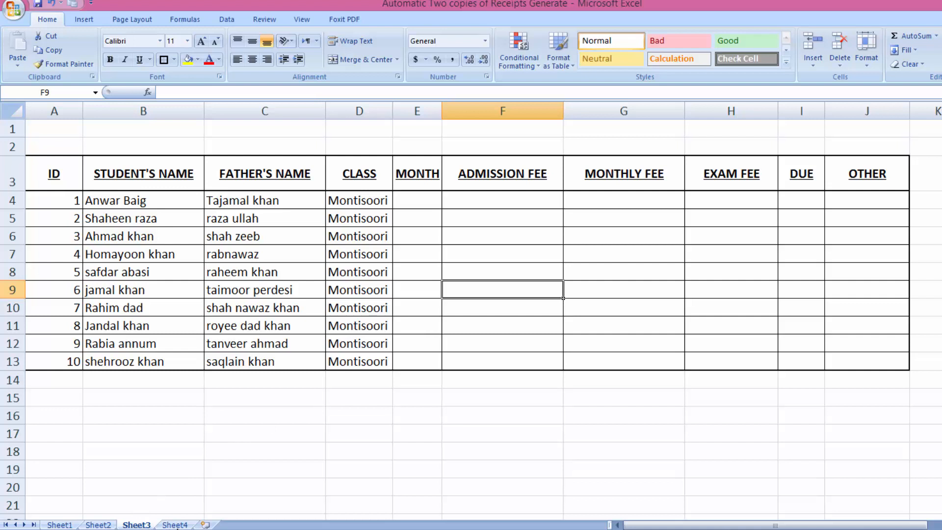
On Sheet4, clear all contents and formatting of the second receipt in A18:G32.
click(175, 524)
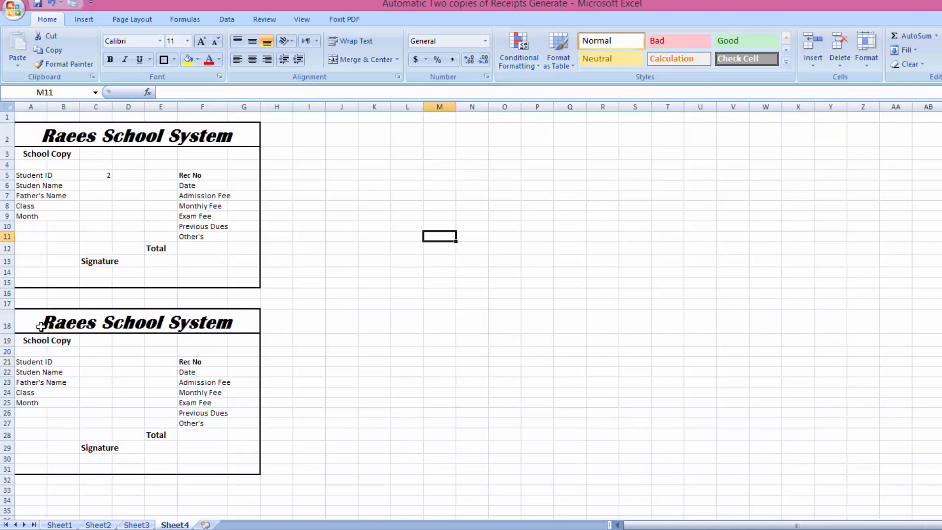
drag(31, 316, 74, 478)
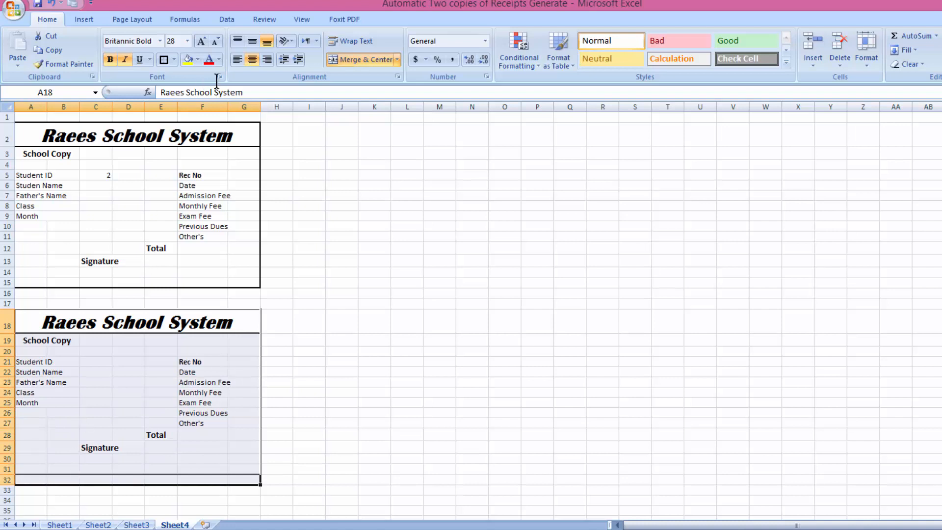
click(908, 65)
click(921, 81)
click(657, 272)
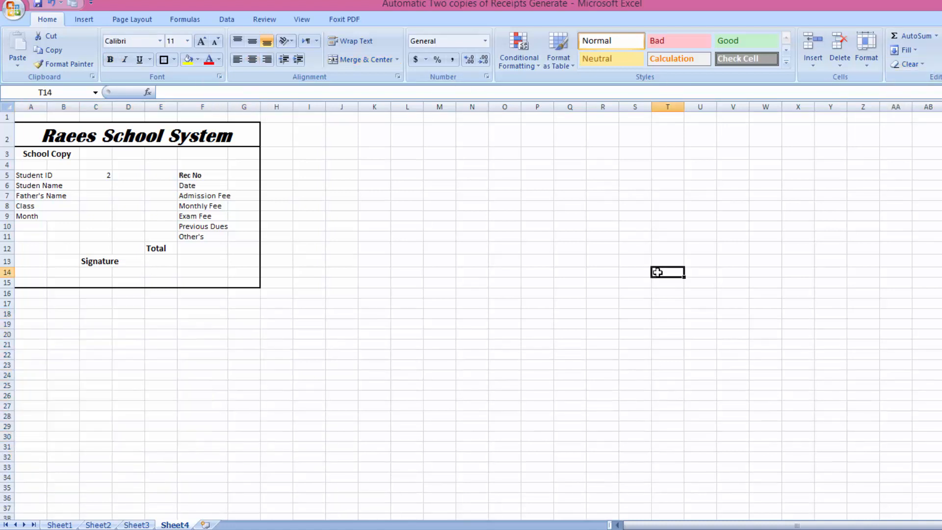
Copy the school receipt A2:G15 to A17 and relabel the duplicate's heading as Student's Copy.
drag(28, 135, 72, 281)
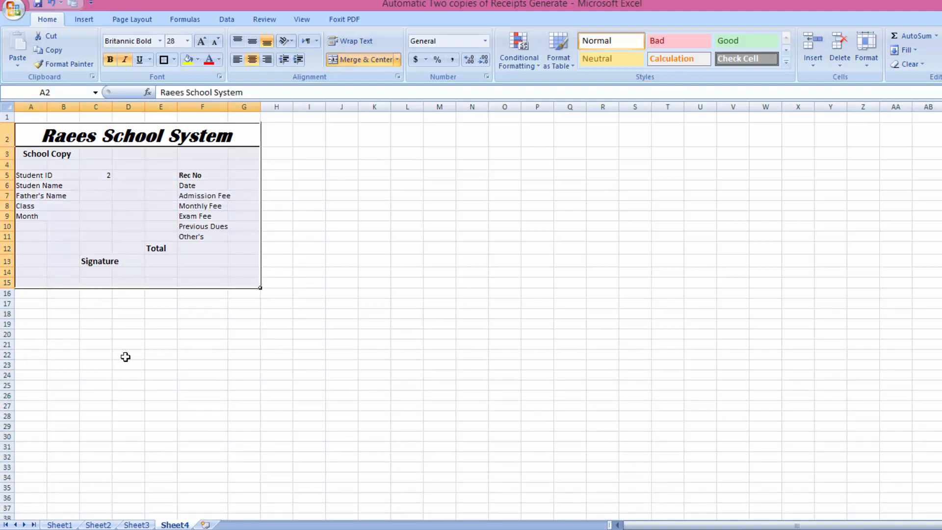
key(ctrl+c)
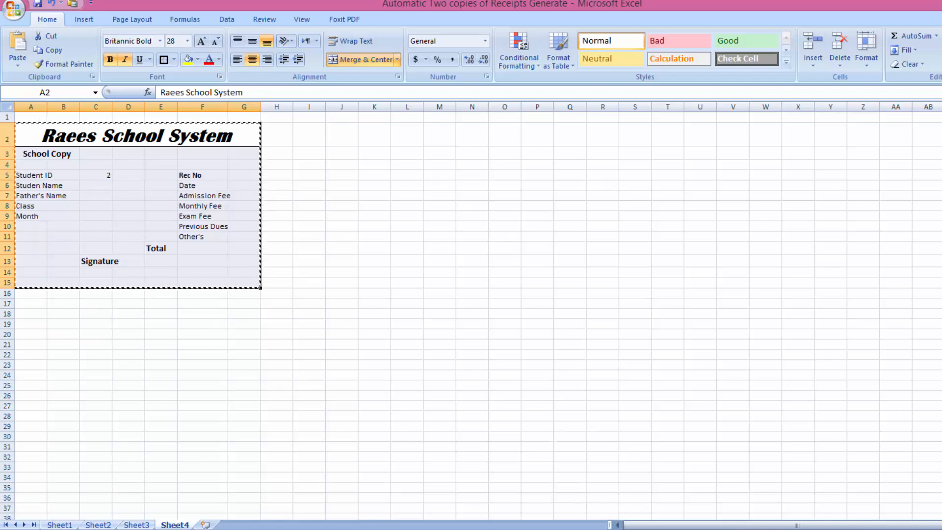
scroll(826, 509, up, 1)
scroll(826, 509, up, 3)
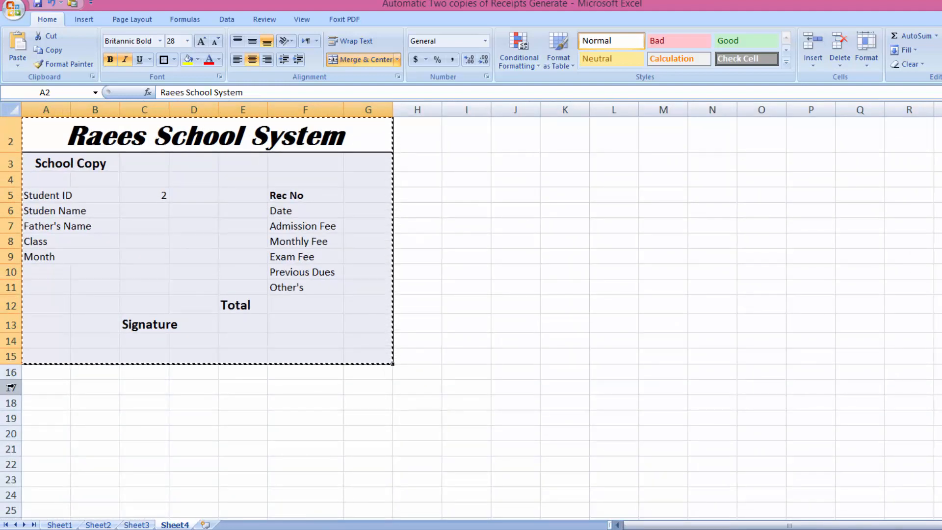
click(40, 386)
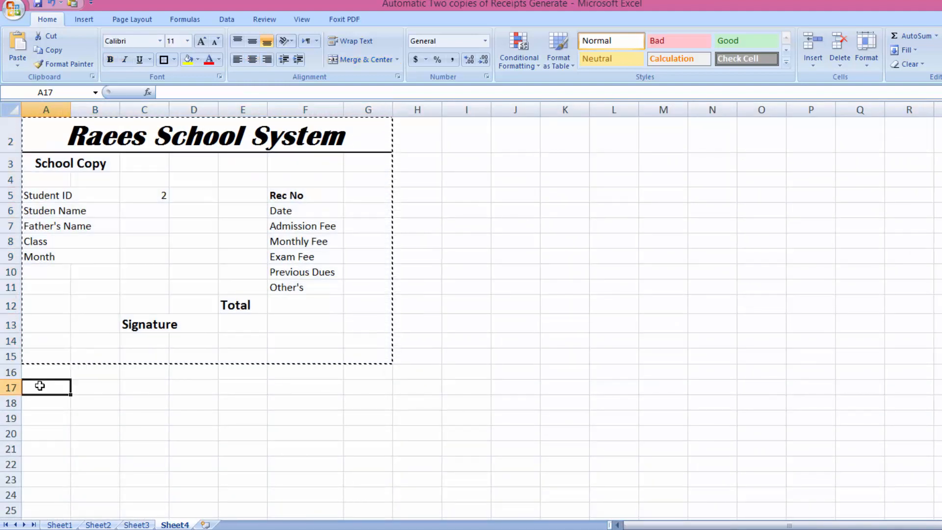
key(ctrl+v)
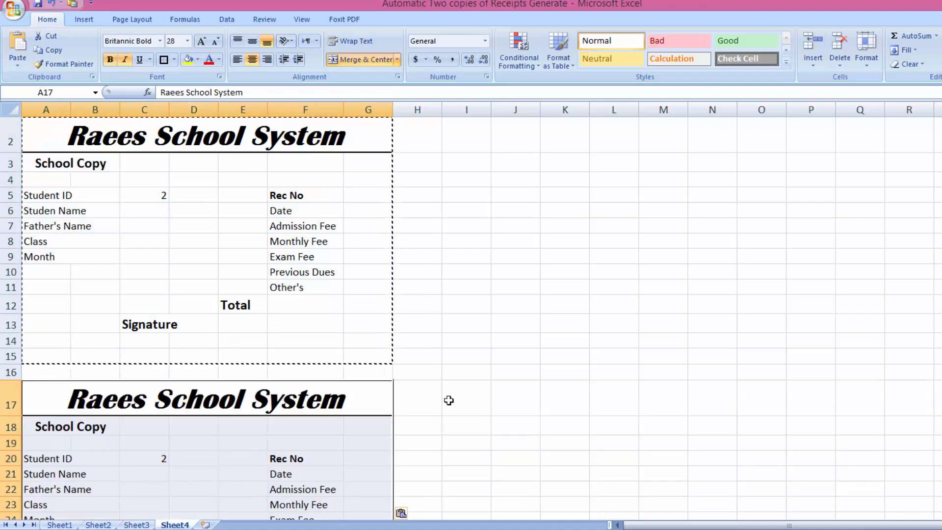
key(Escape)
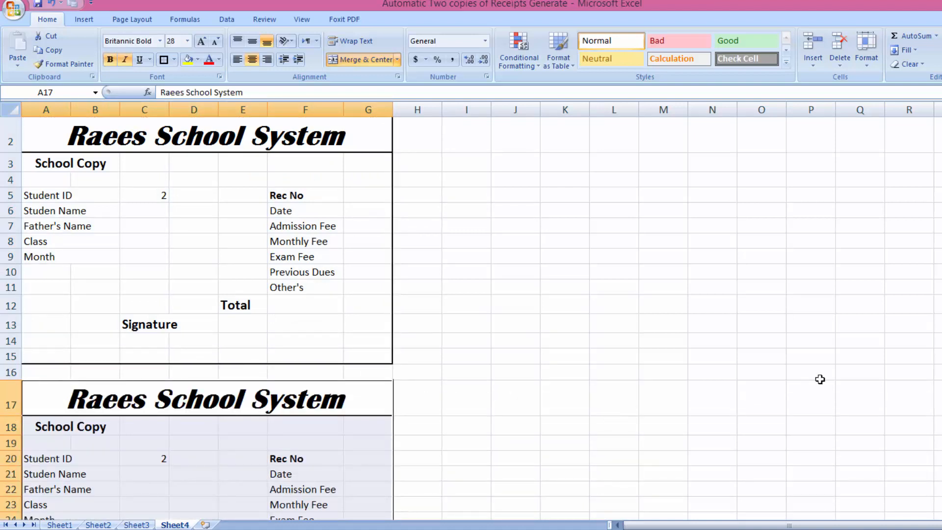
click(795, 282)
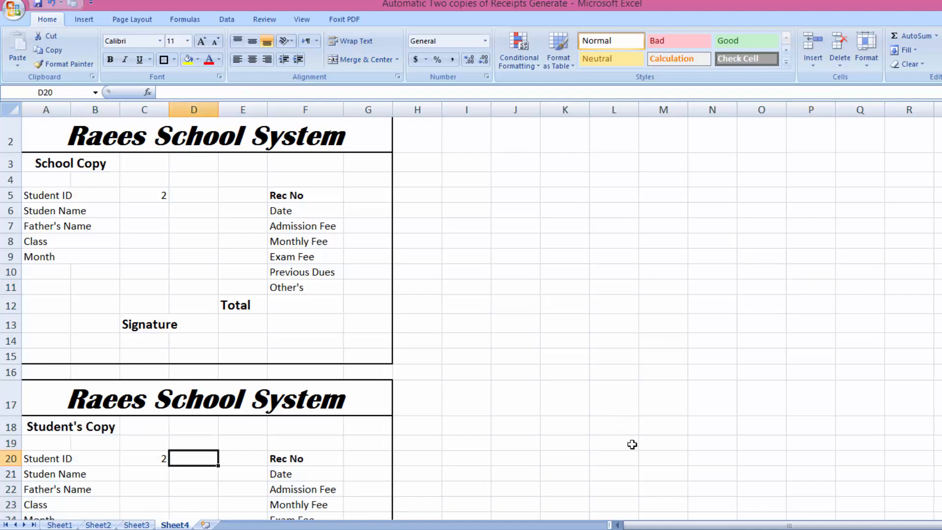
Merge and centre C3:E3 beside School Copy and enter the heading Fee Receipt.
drag(138, 164, 240, 163)
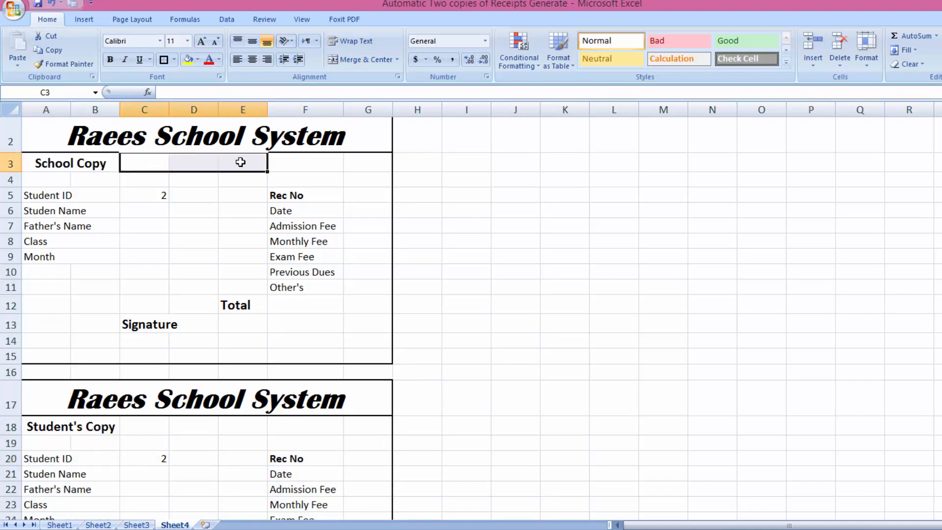
click(336, 60)
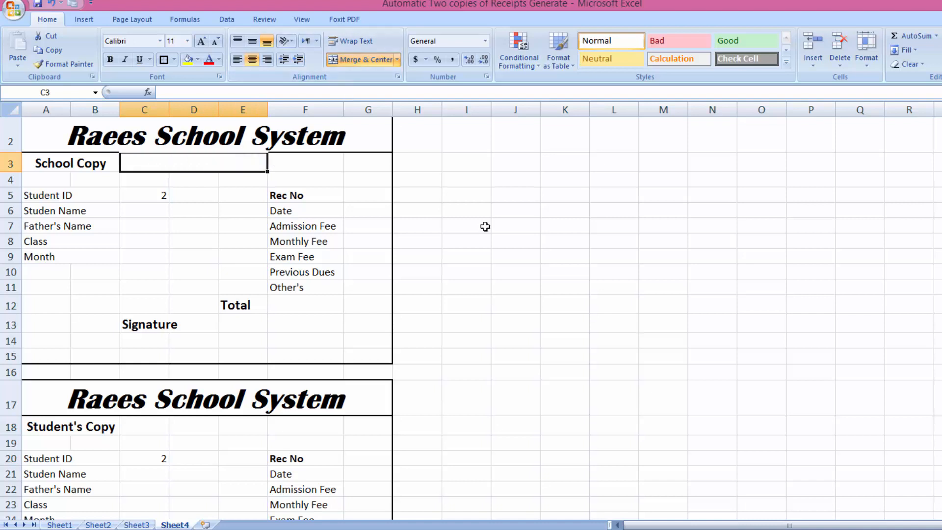
text(Fee)
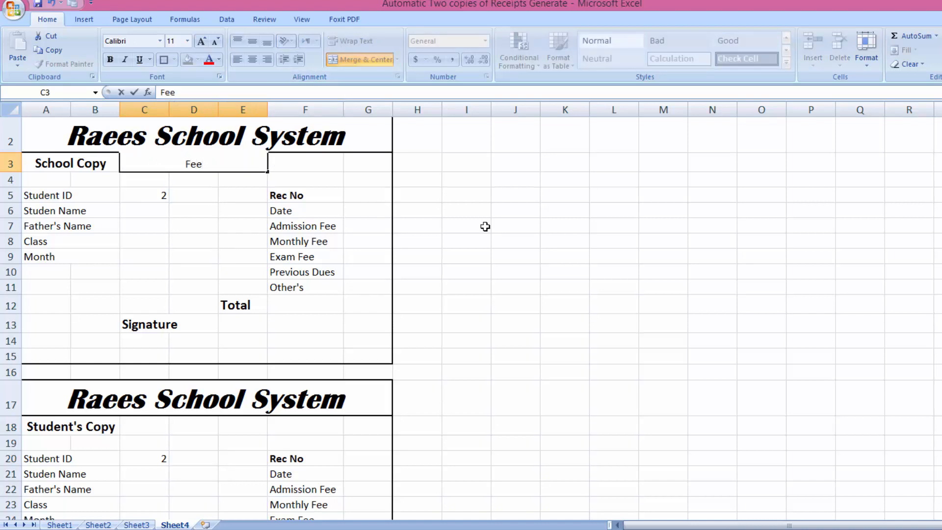
text( Receip)
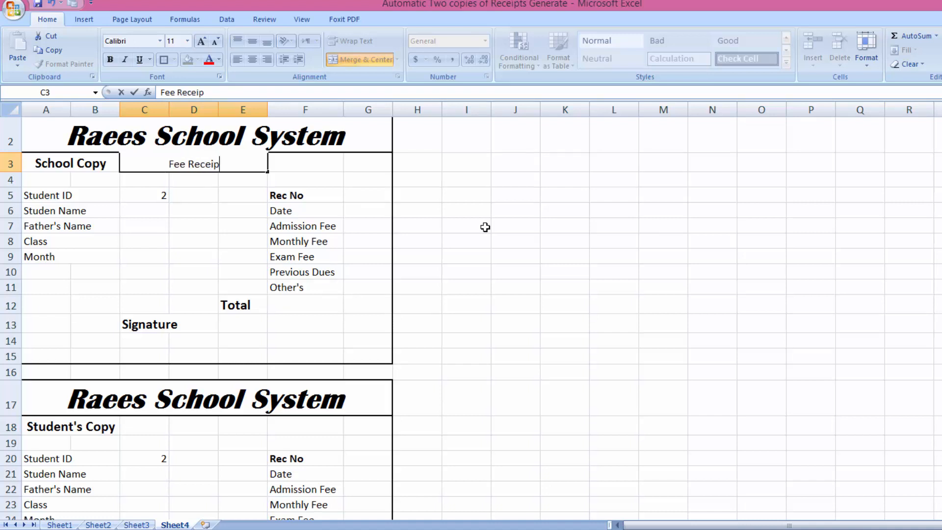
text(t)
key(Tab)
Format the Fee Receipt heading in C3 at font size 16, underlined and bold.
click(156, 164)
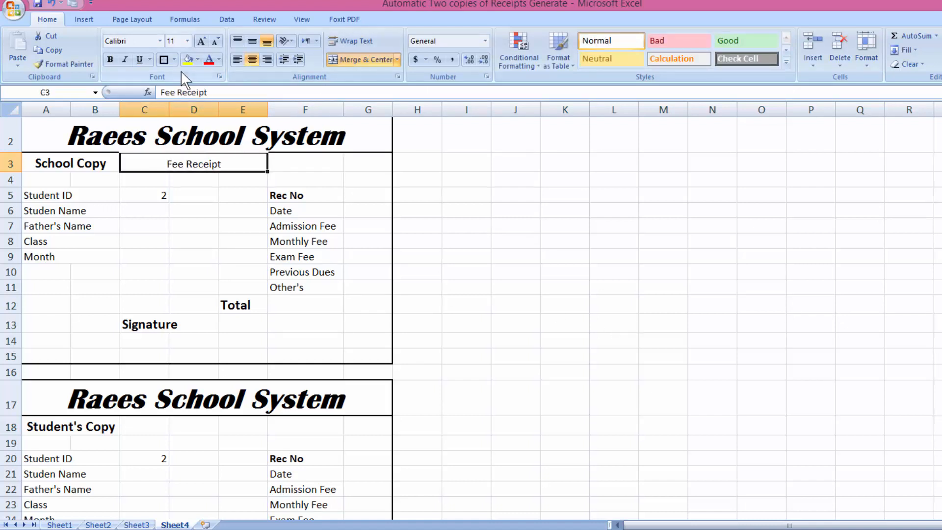
click(201, 43)
click(201, 43)
click(201, 43)
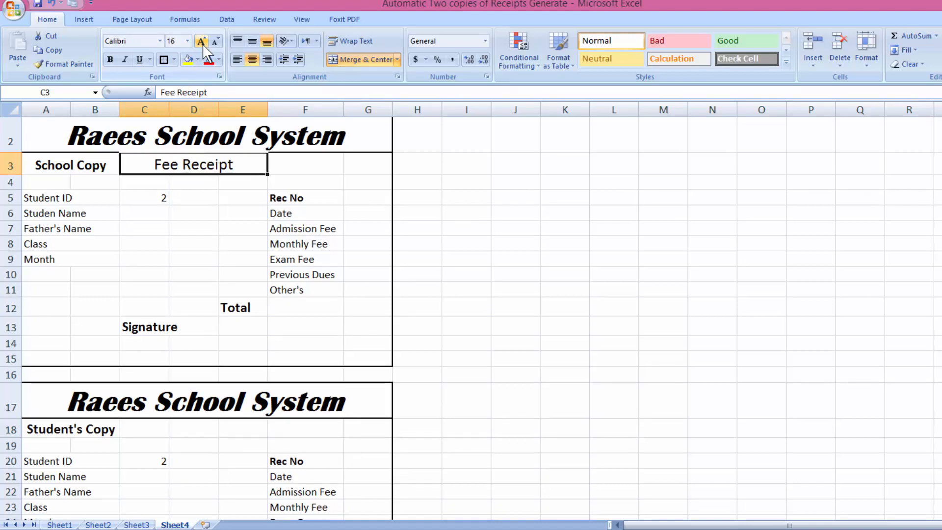
click(140, 60)
click(111, 60)
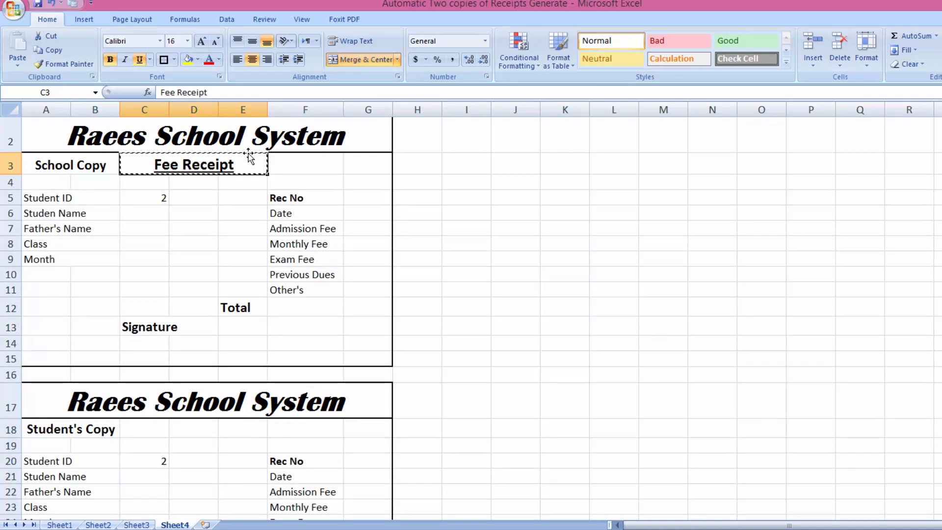
Merge and centre C18:E18 and copy the formatted Fee Receipt heading from C3 into it.
key(ctrl+c)
drag(152, 427, 261, 429)
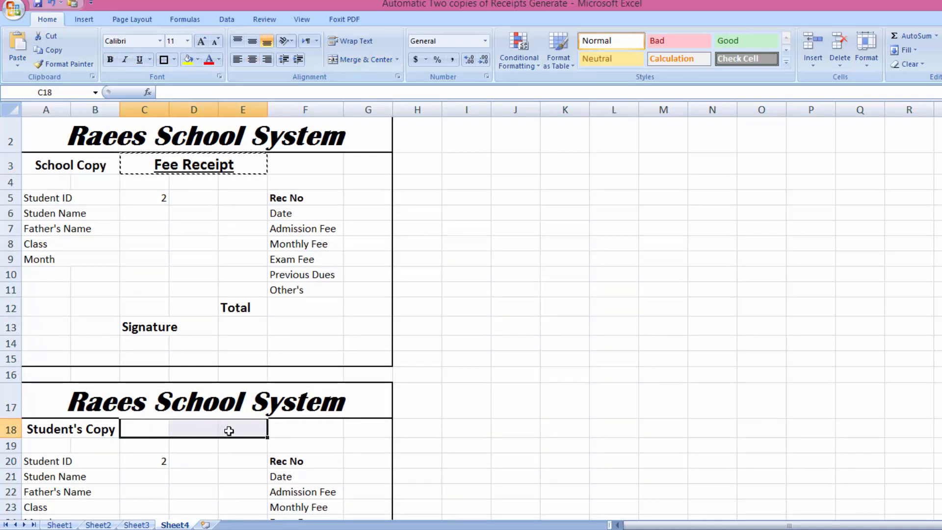
click(367, 63)
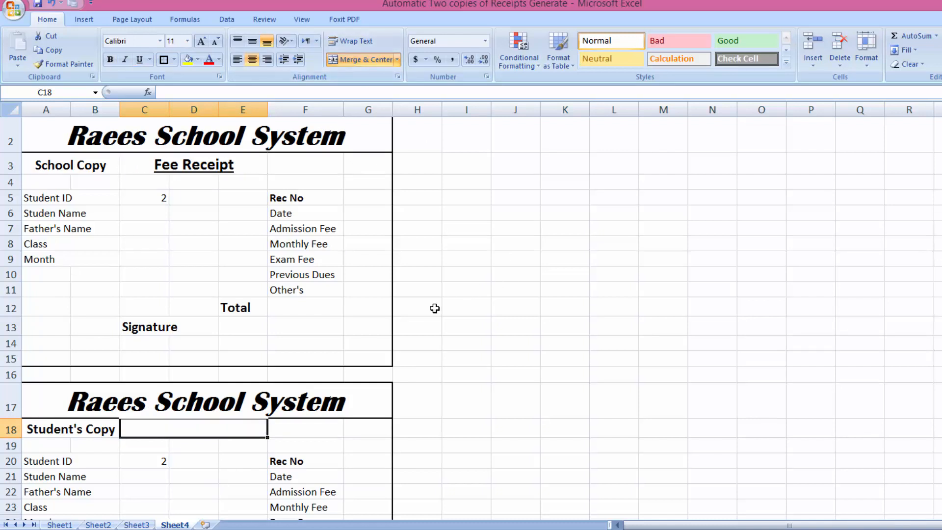
click(204, 156)
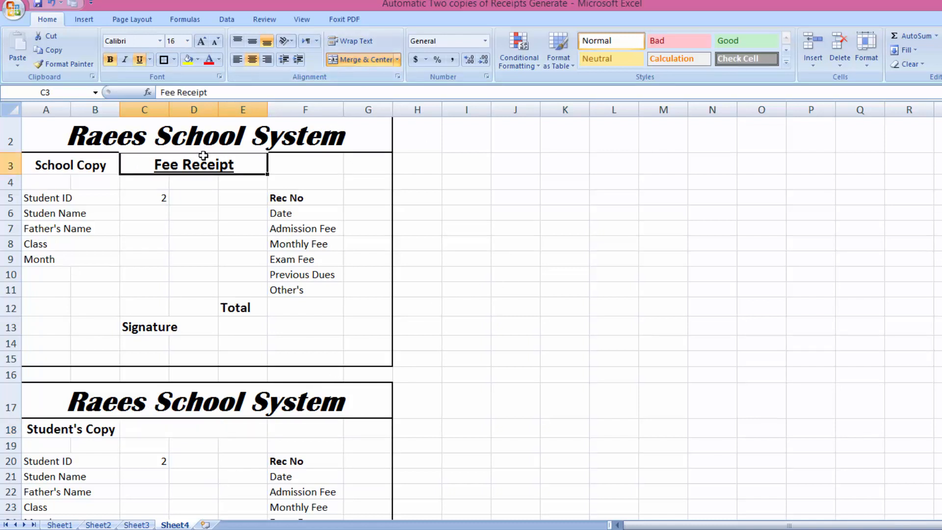
key(ctrl+c)
click(190, 427)
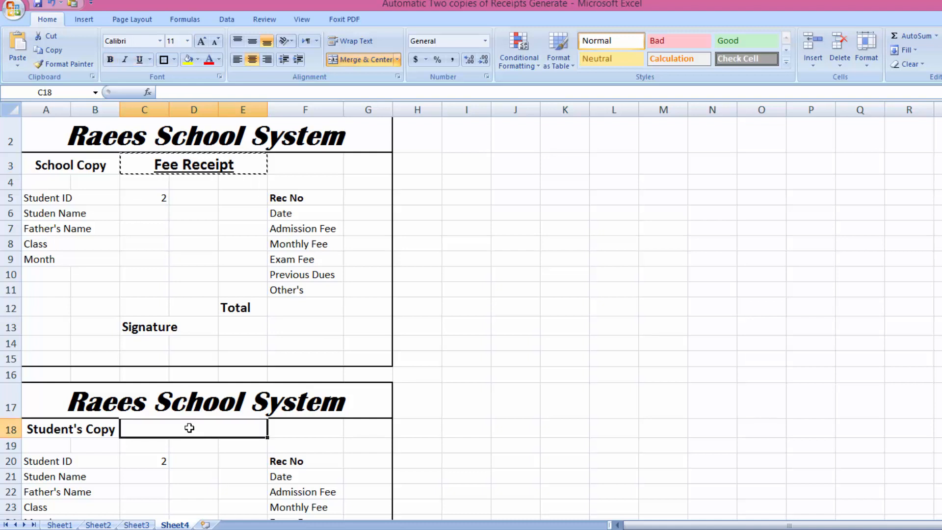
key(ctrl+v)
click(525, 465)
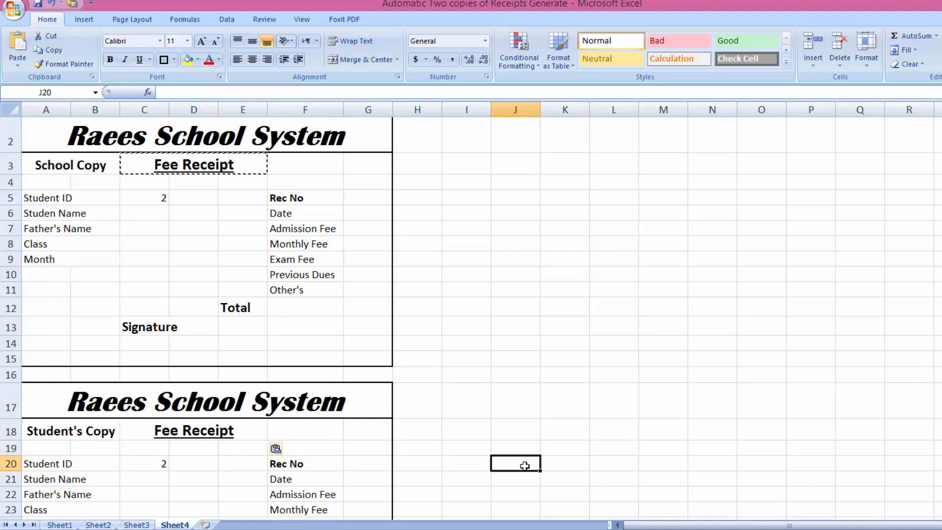
key(Escape)
Clear the Student ID value from C5 in the School Copy receipt.
scroll(785, 325, down, 1)
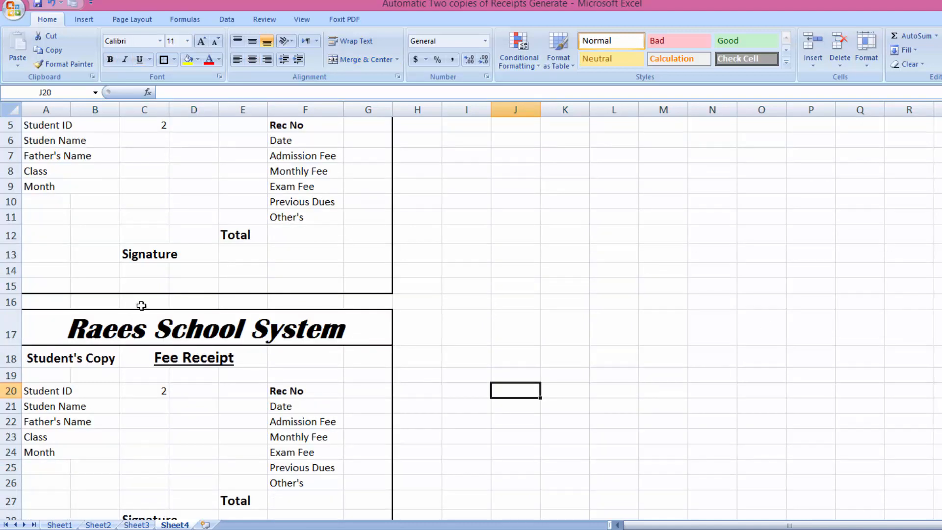
click(156, 124)
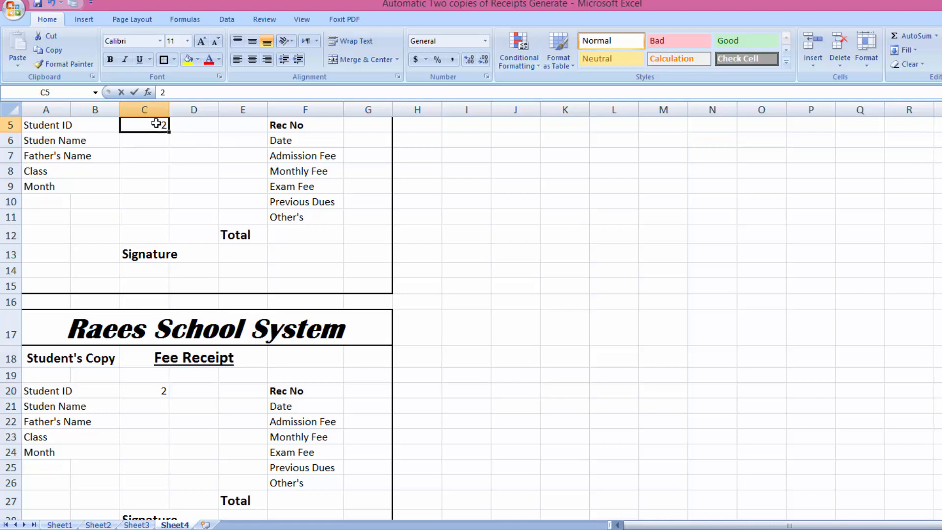
key(BackSpace)
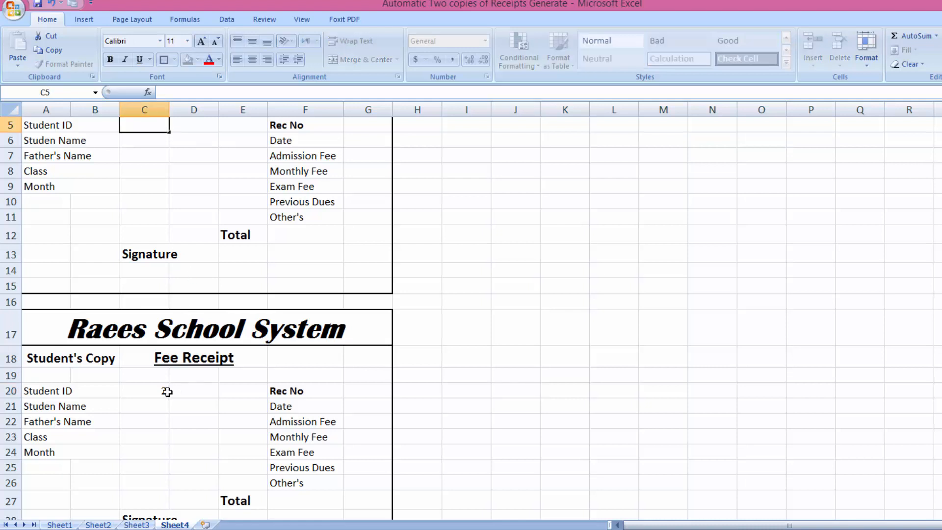
click(166, 392)
In the first student's row on Sheet3, enter an admission fee of 500, monthly fee of 1200 and exam fee of 1500.
click(137, 524)
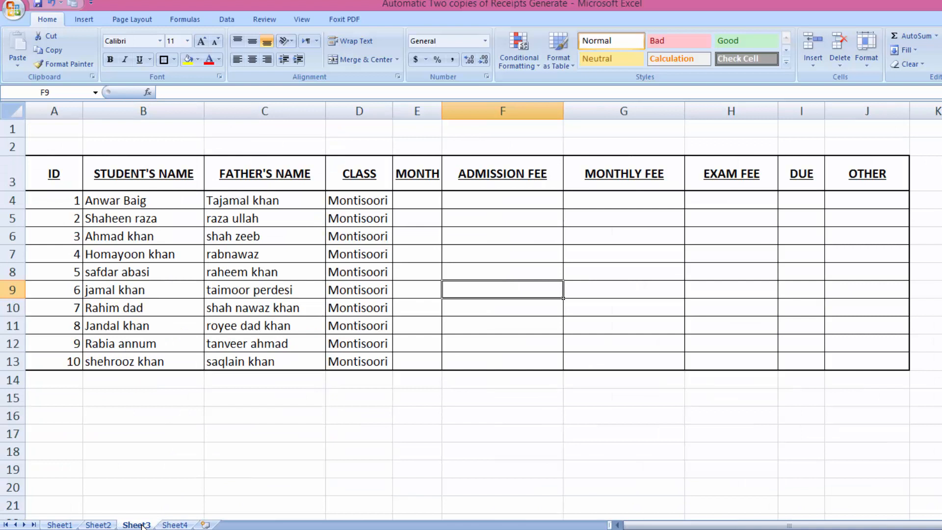
click(573, 401)
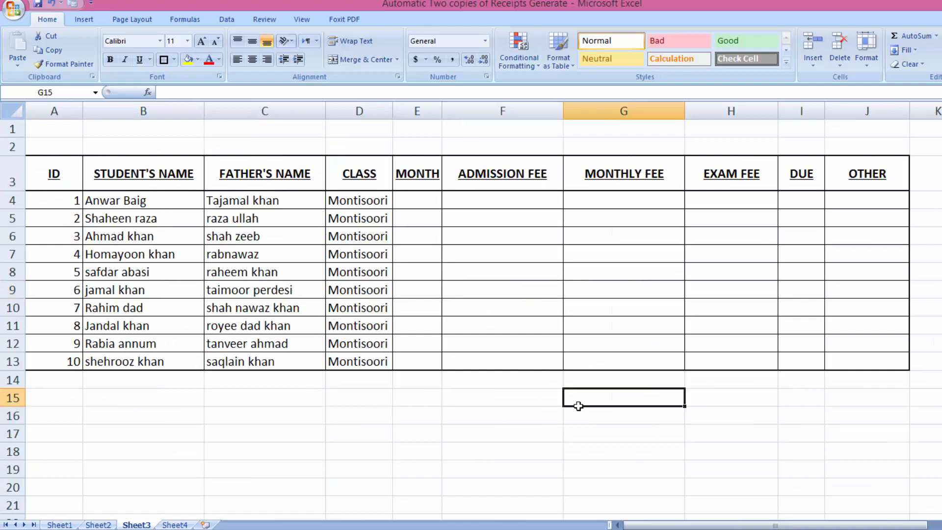
click(508, 200)
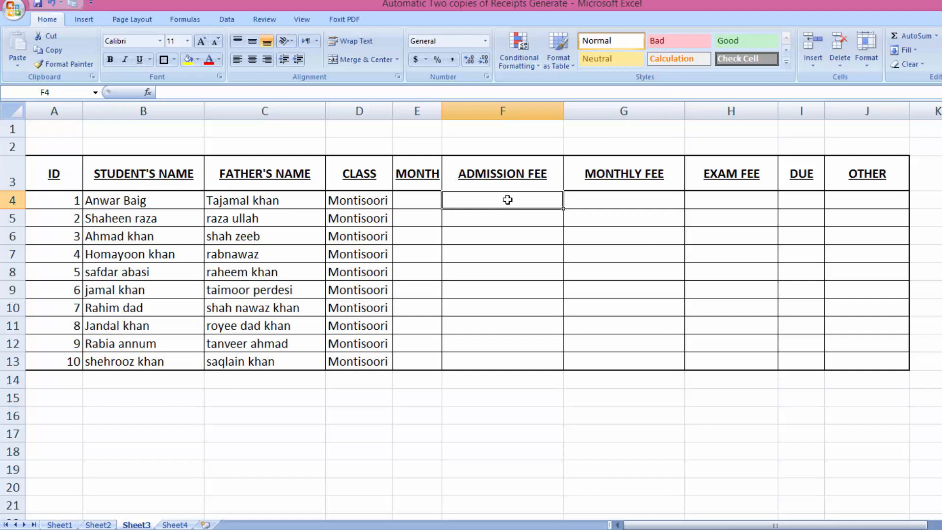
text(500)
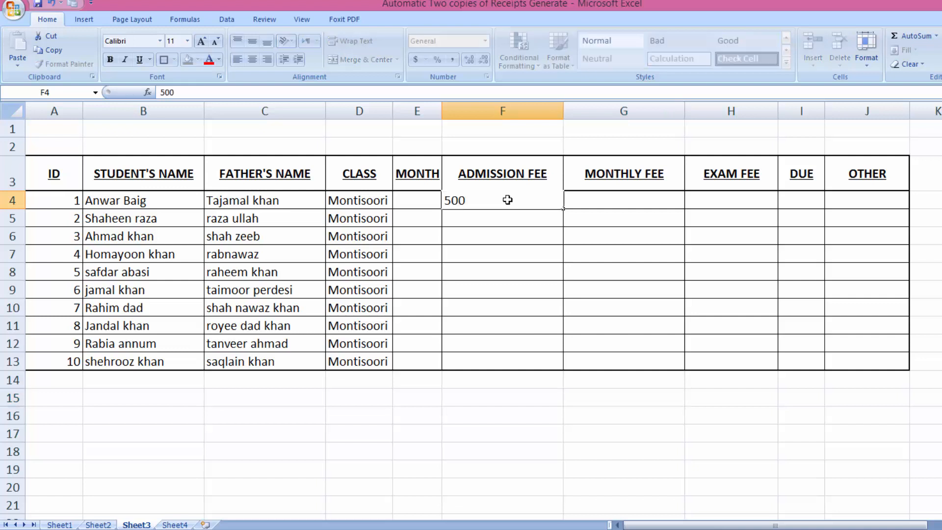
key(Return)
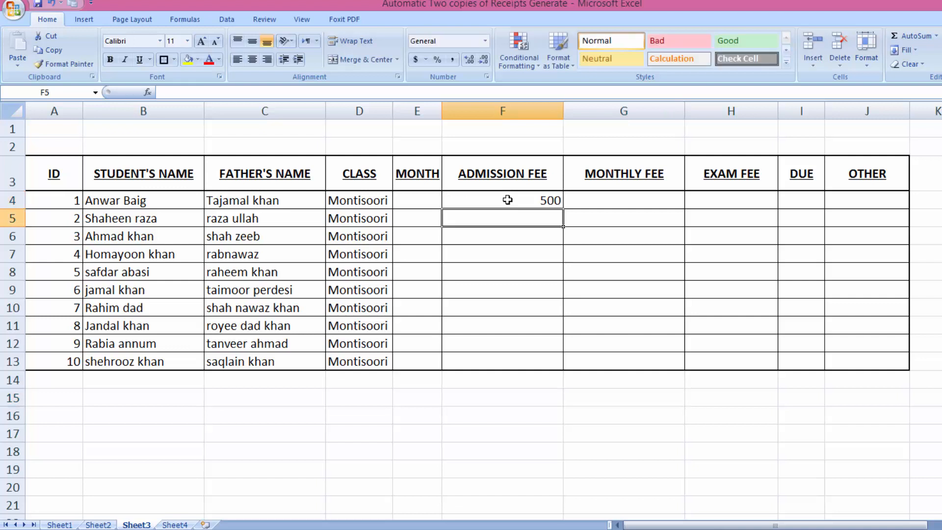
click(586, 197)
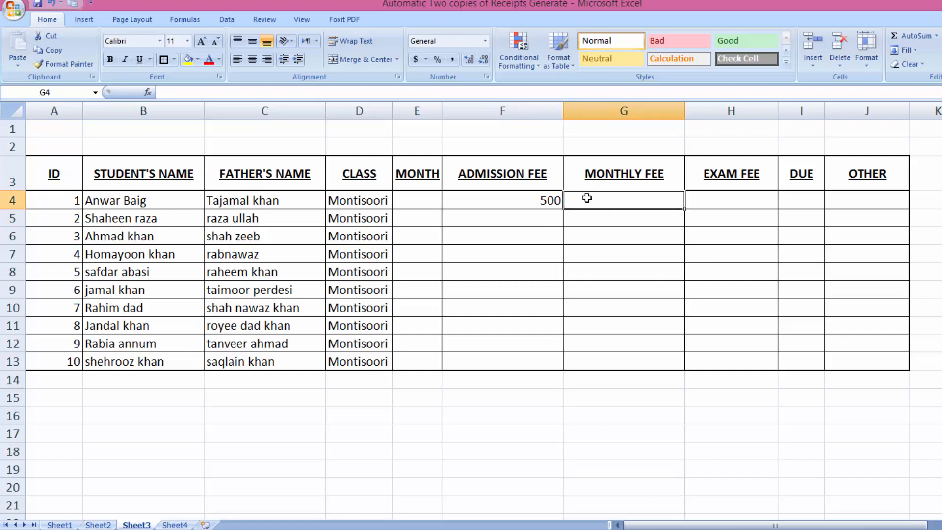
text(1200)
key(Tab)
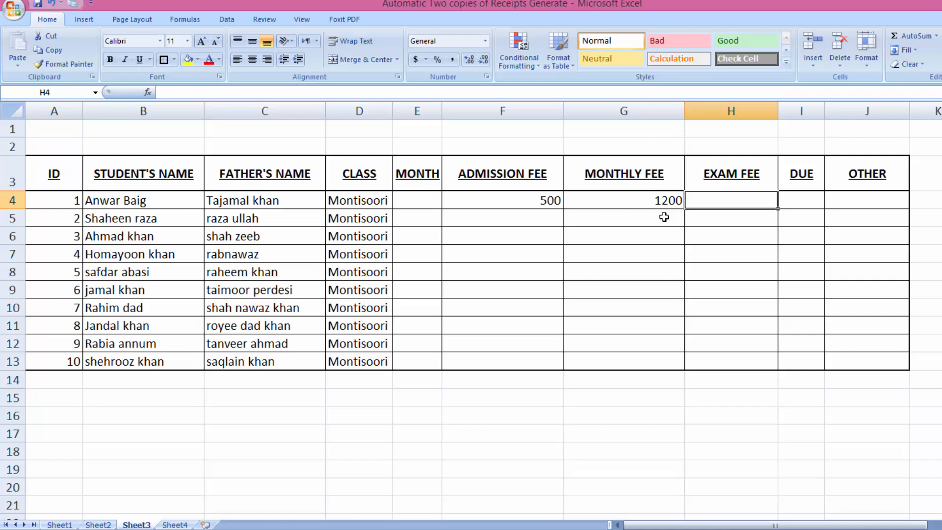
text(15)
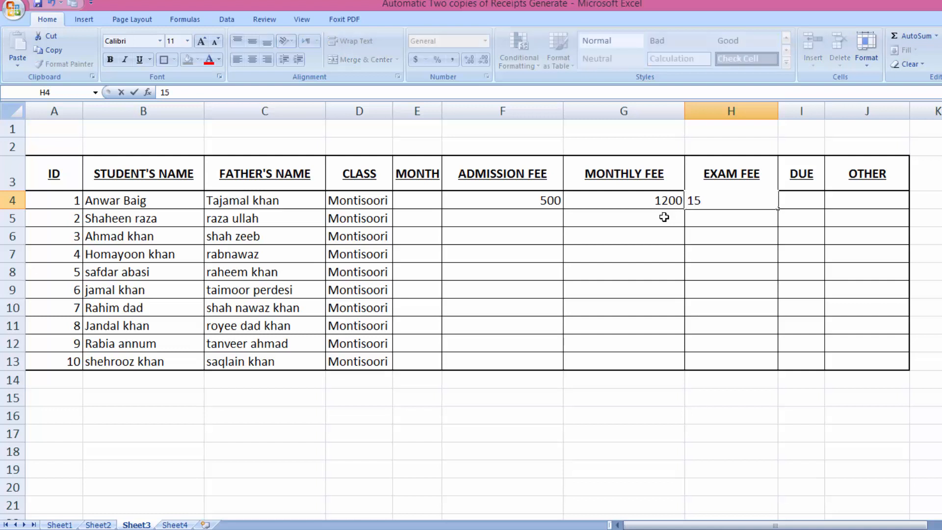
text(00)
key(Tab)
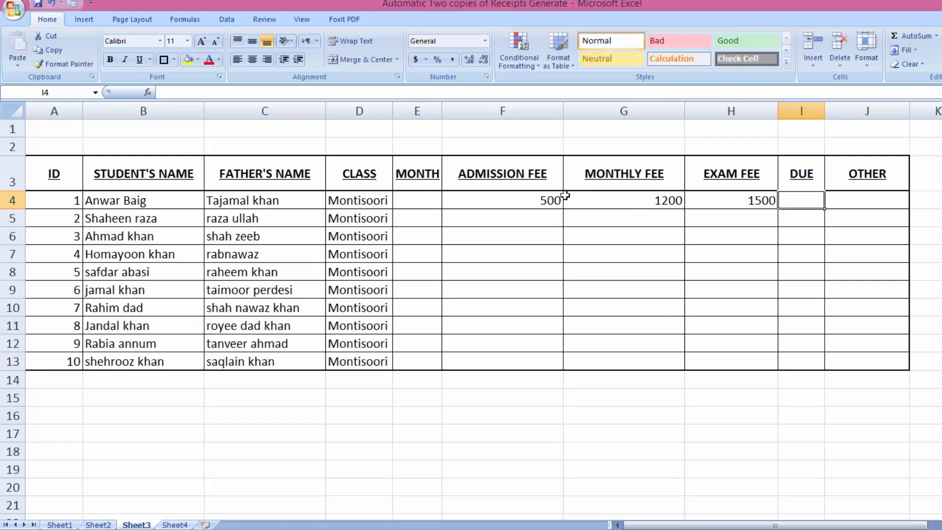
Fill the admission, monthly and exam fees from F4:H4 down to row 13 for all students.
drag(536, 200, 717, 199)
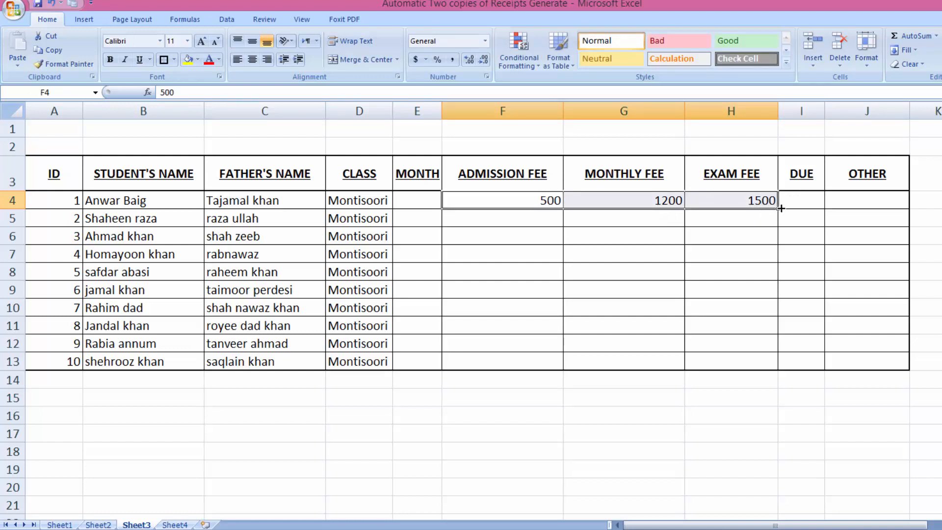
drag(781, 208, 770, 365)
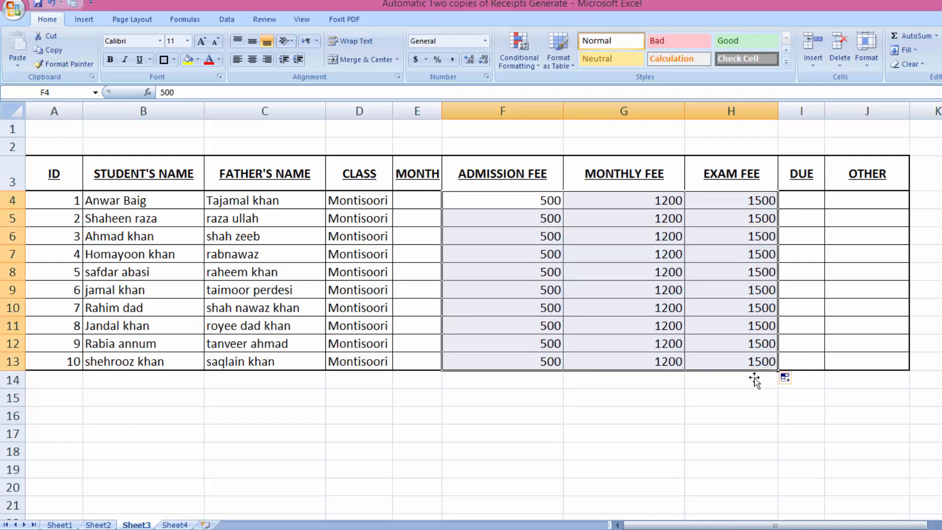
click(630, 457)
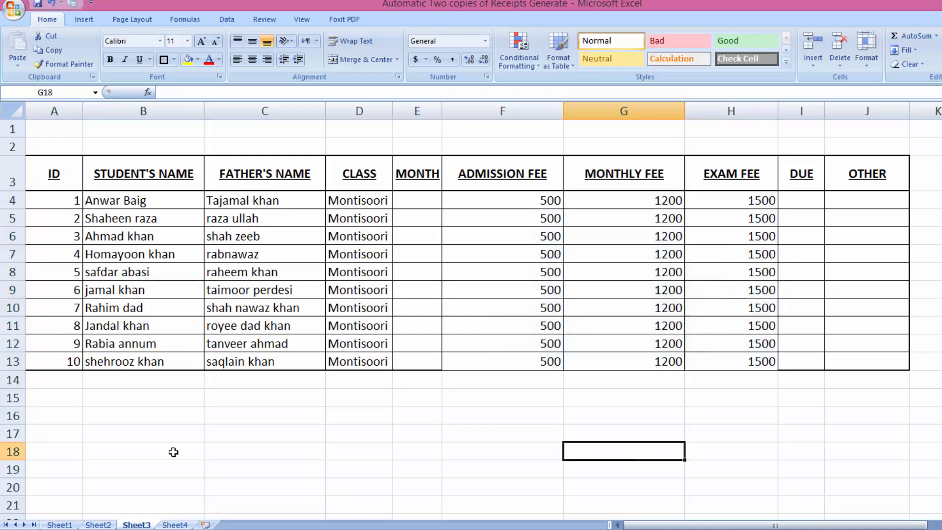
In C6 of the School Copy on Sheet4, begin an INDEX formula using student names Sheet3!B4:B13 as the array.
click(175, 525)
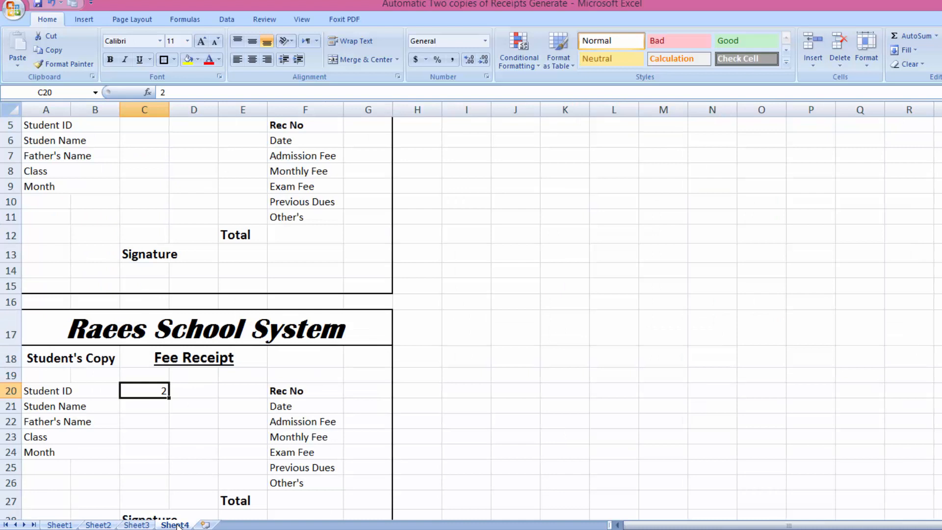
scroll(127, 233, up, 2)
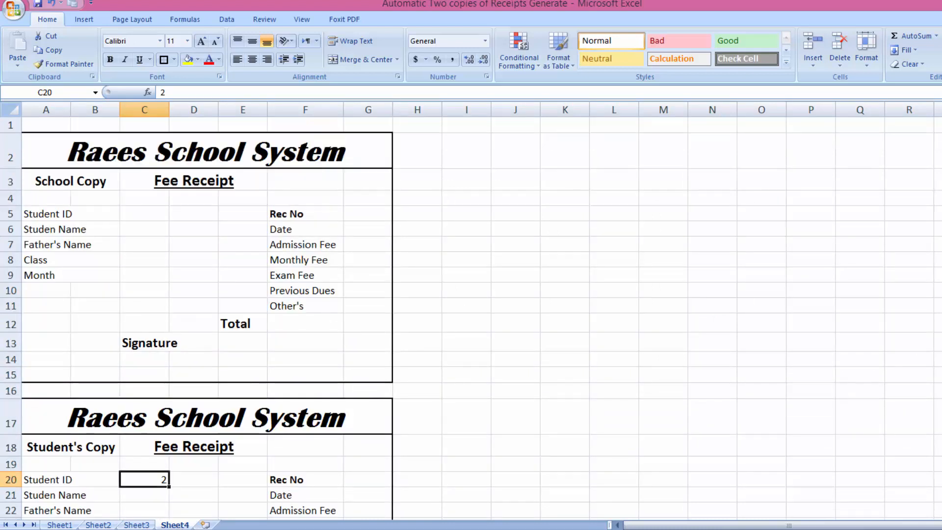
click(127, 233)
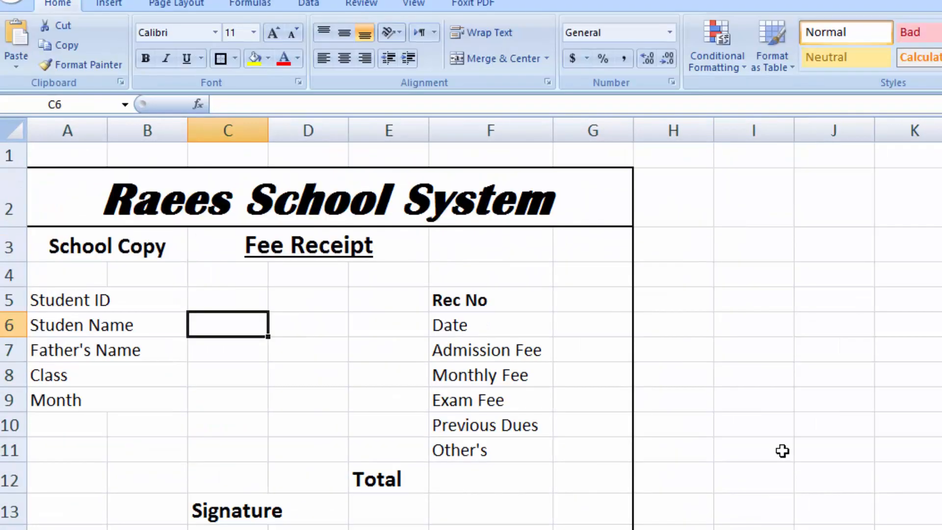
text(=index)
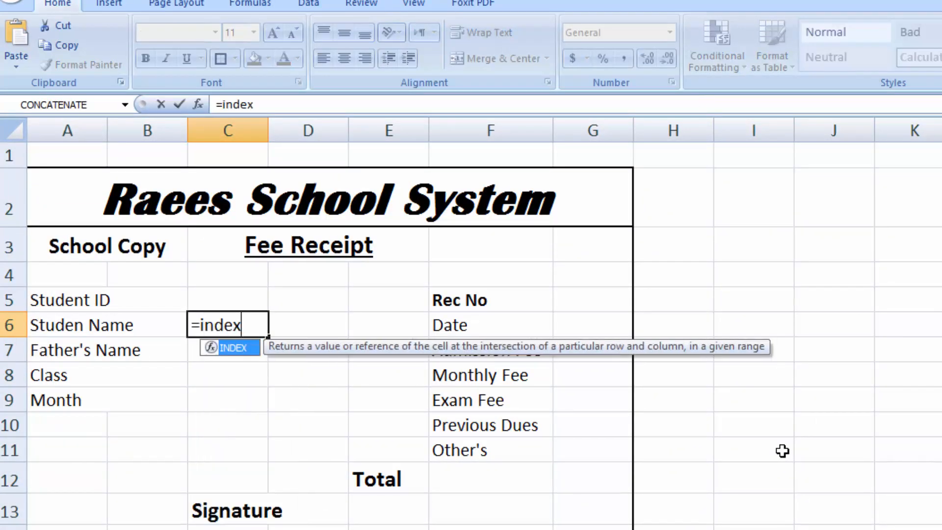
text(()
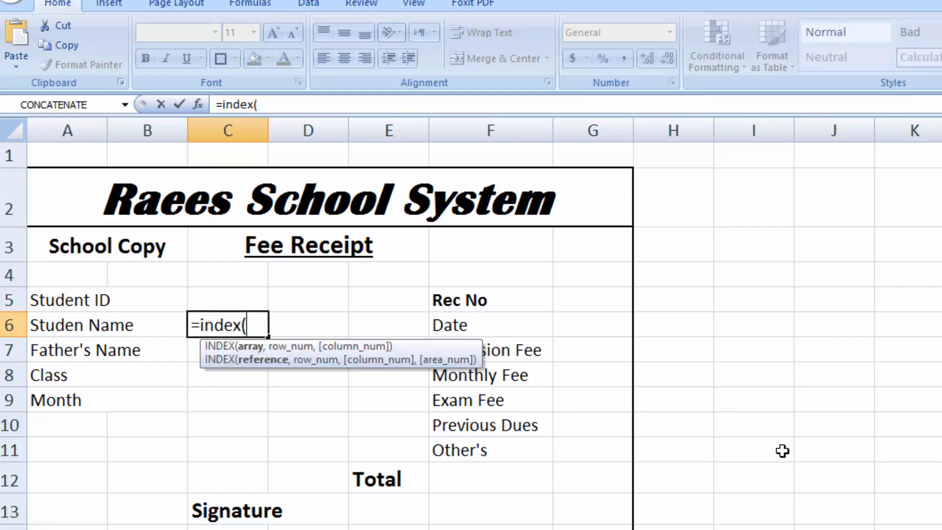
key(ctrl+Page_Down)
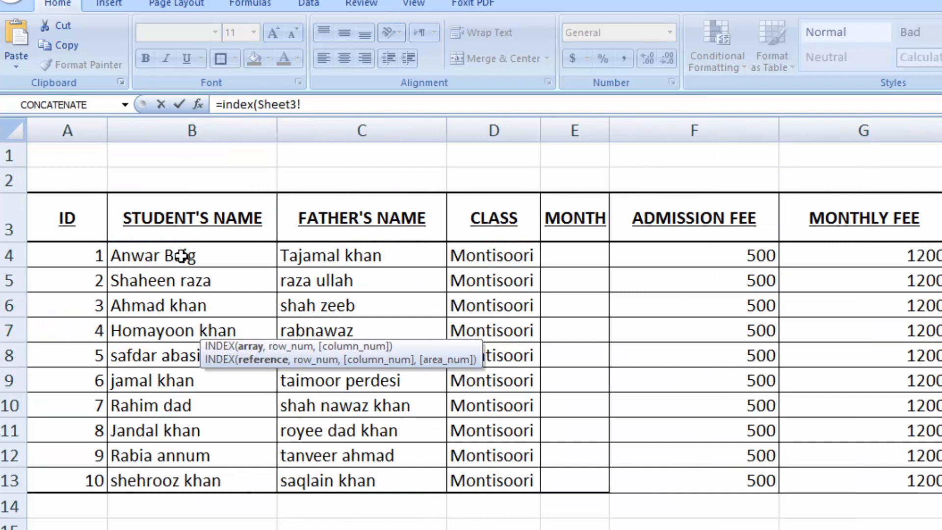
drag(182, 255, 170, 474)
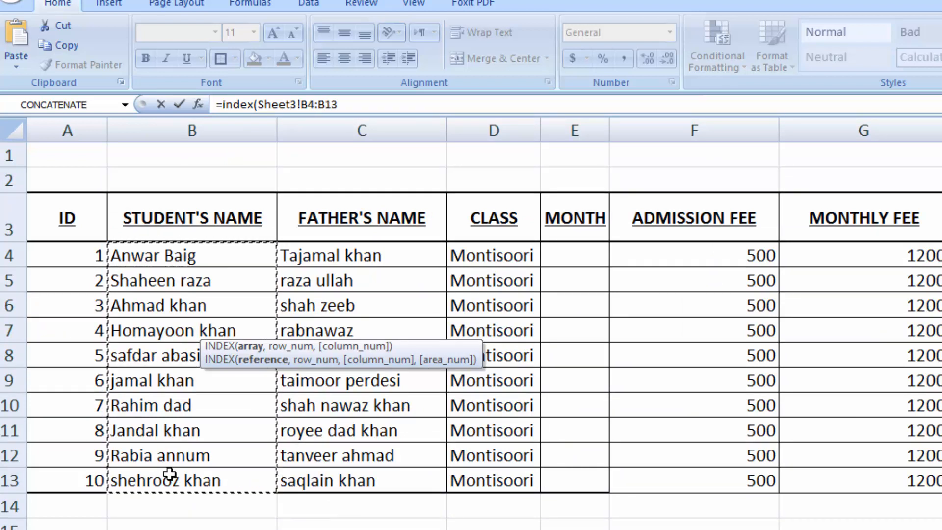
click(345, 99)
text(,)
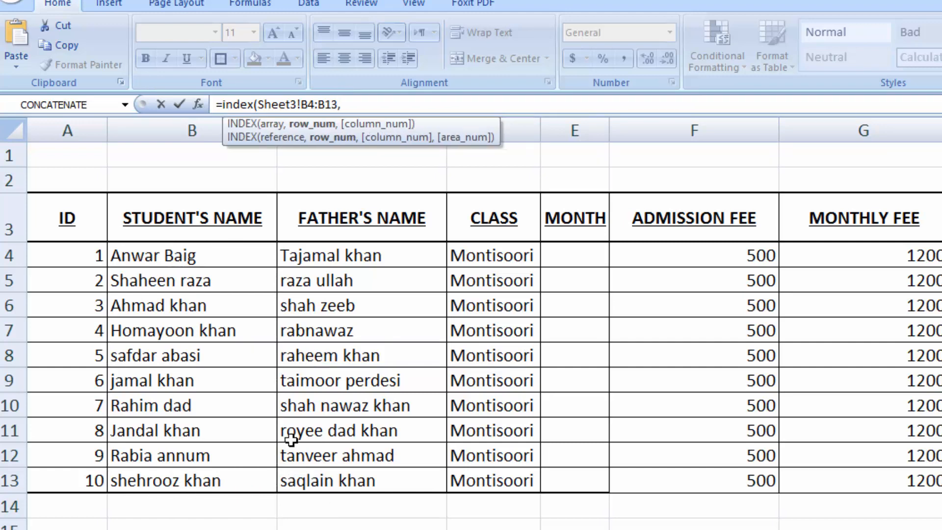
Nest a MATCH function as the INDEX row number, with the Student ID cell Sheet4!C5 as the lookup value.
text(M)
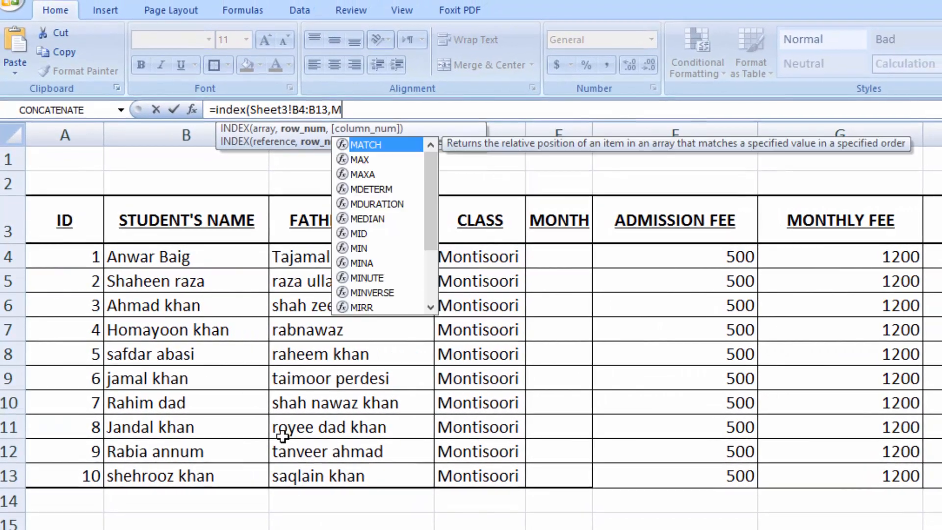
text(atch)
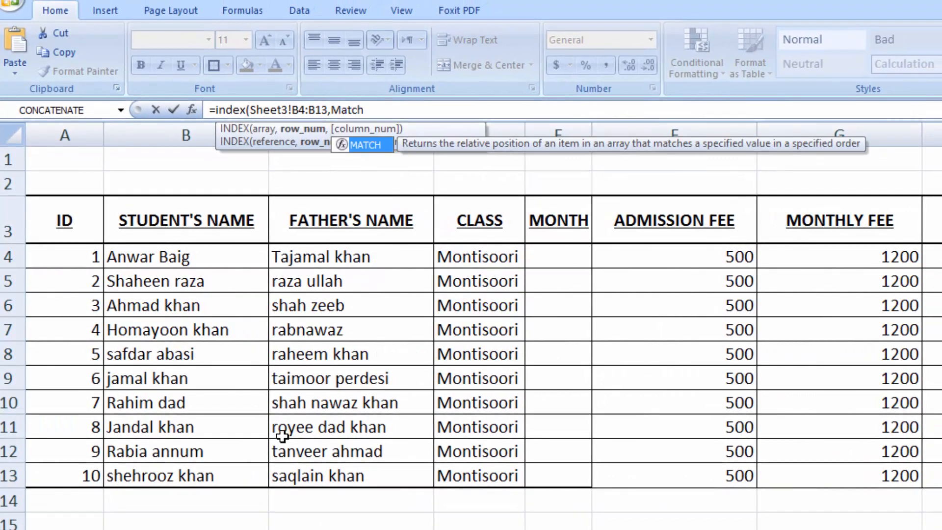
text(()
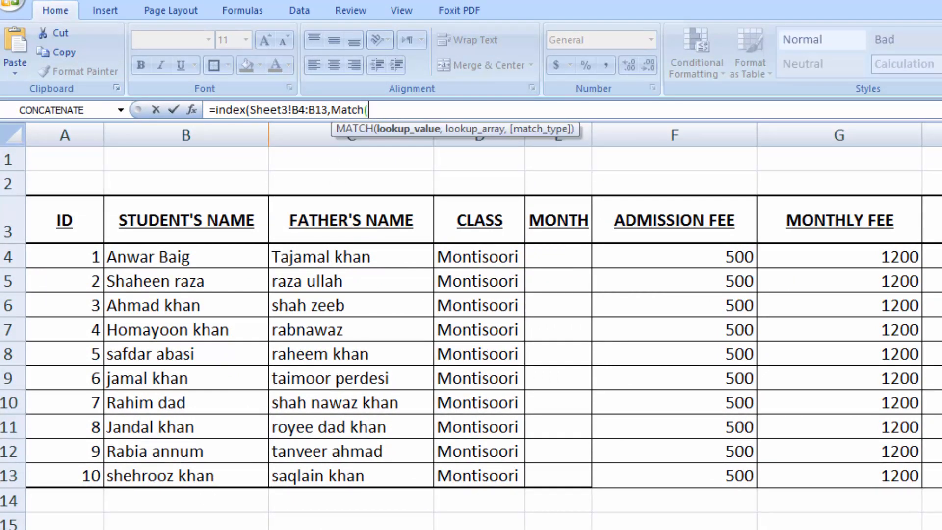
click(265, 529)
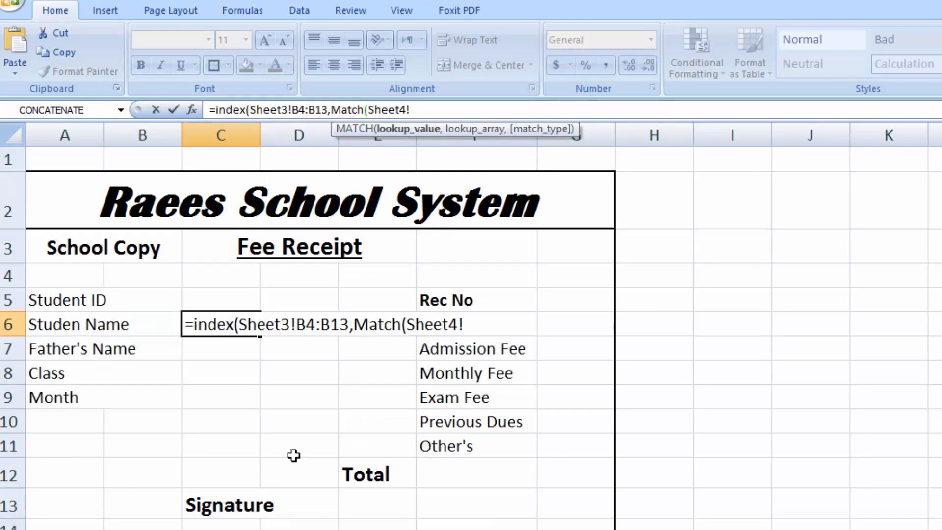
click(202, 300)
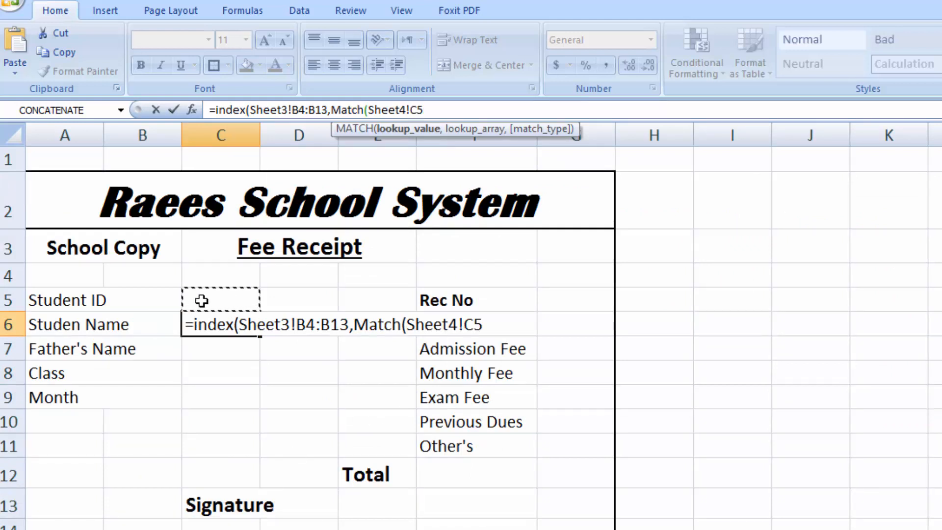
text(,)
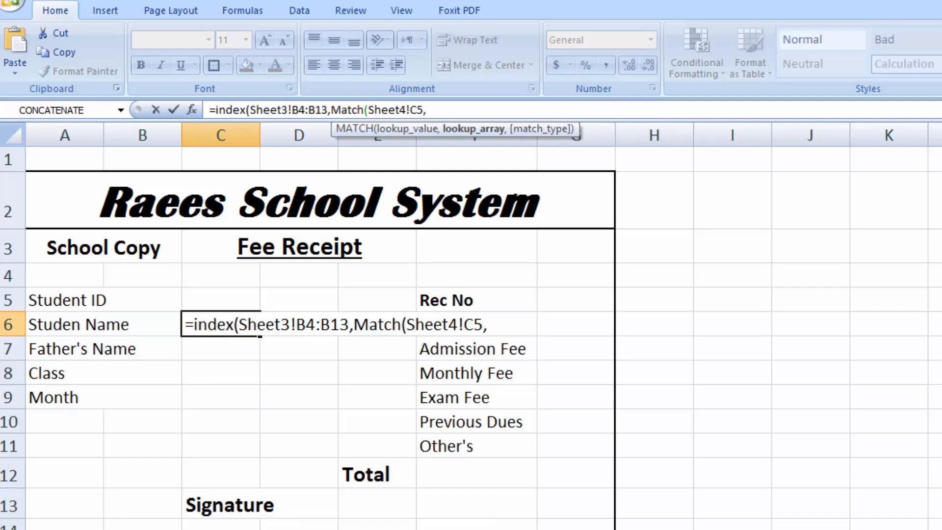
Complete the MATCH with lookup array Sheet3!A4:A13 and exact match type 0, and finish the student name formula.
click(245, 529)
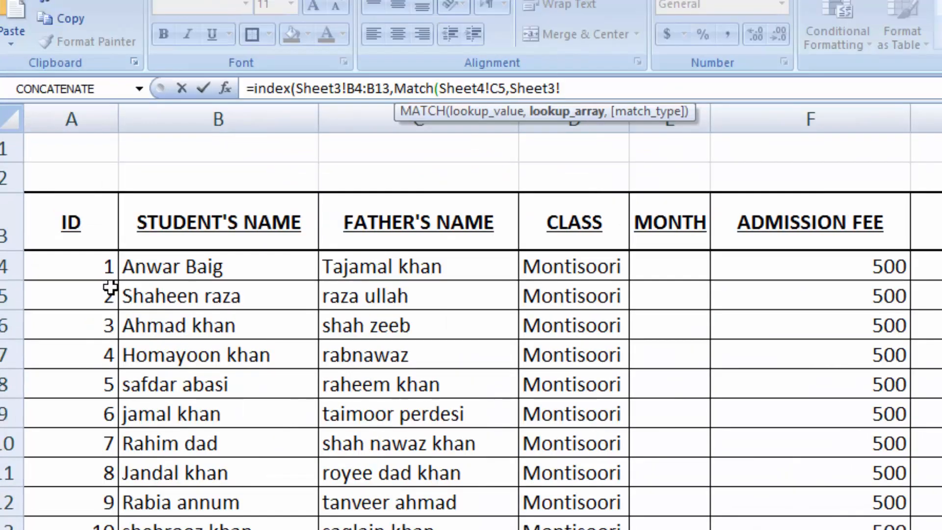
drag(87, 256, 78, 523)
text(,)
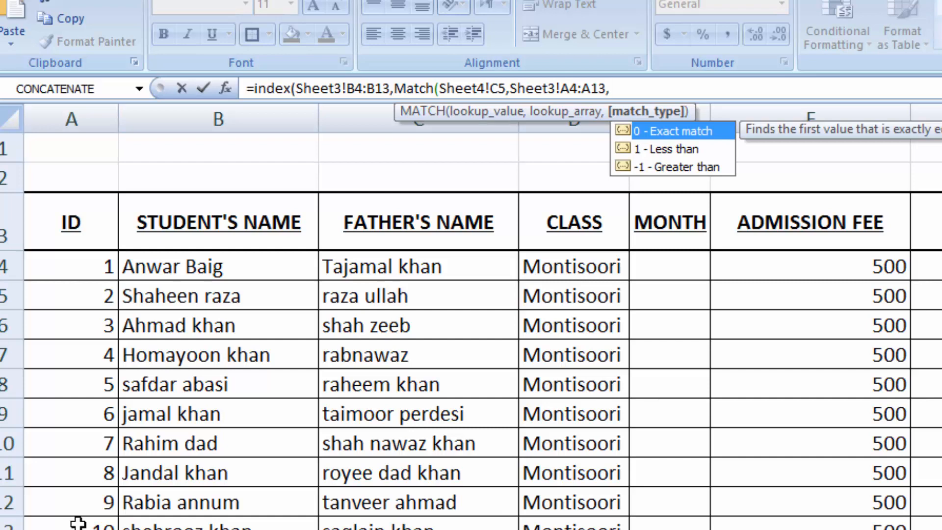
text(0))
key(Return)
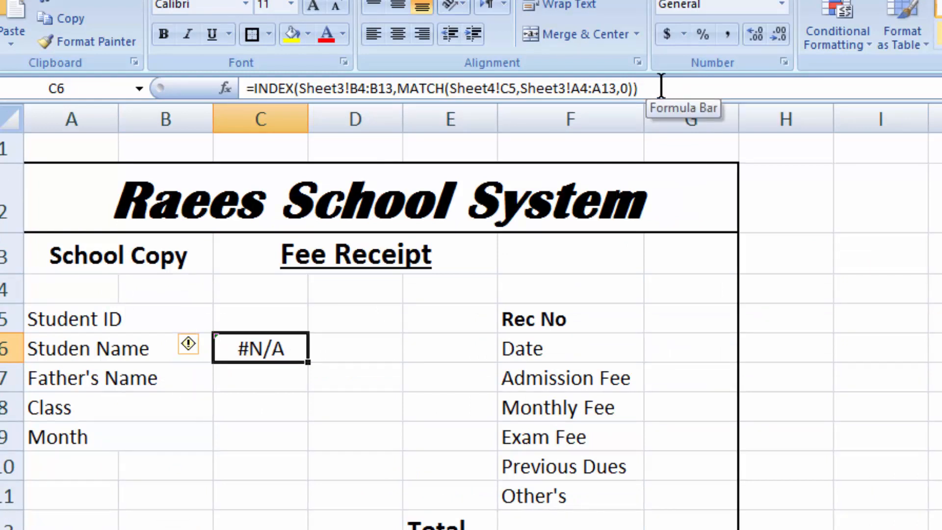
Enter 2 as the Student ID in C5 and autofit the width of column C.
click(250, 317)
text(2)
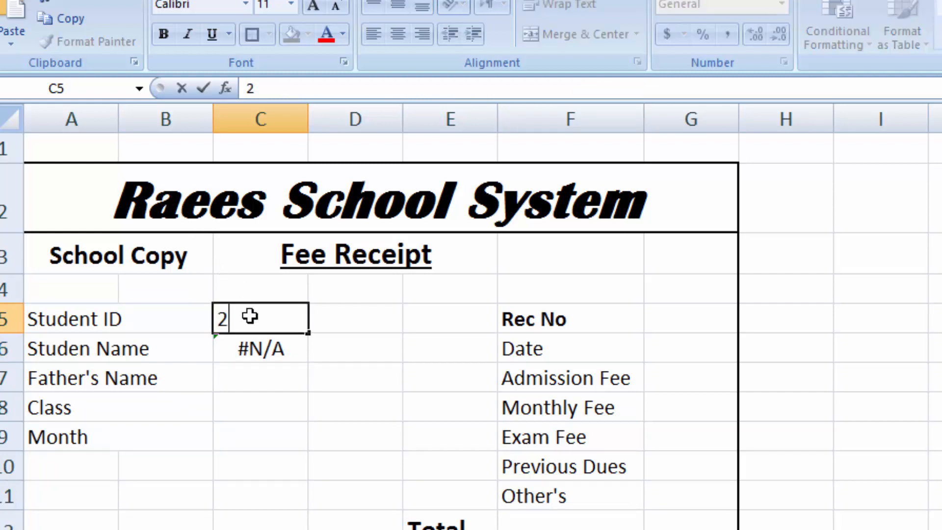
key(Tab)
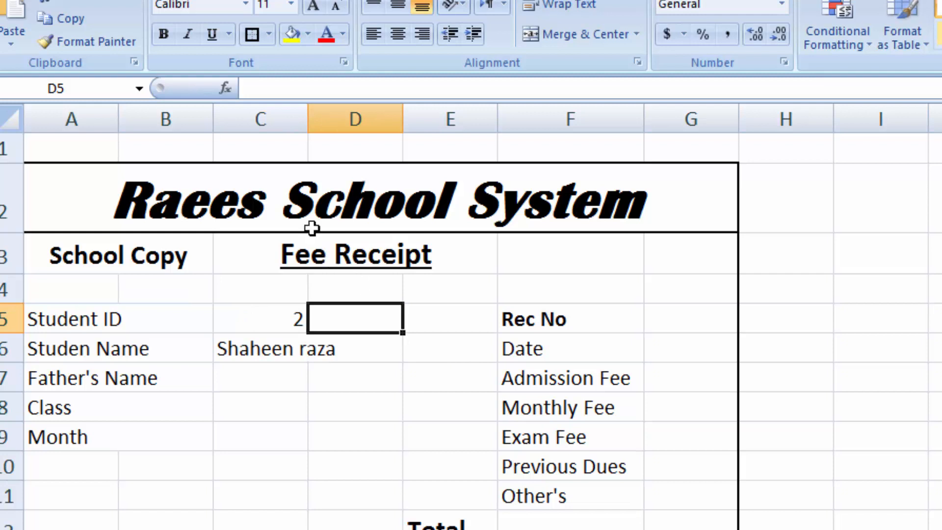
double_click(308, 118)
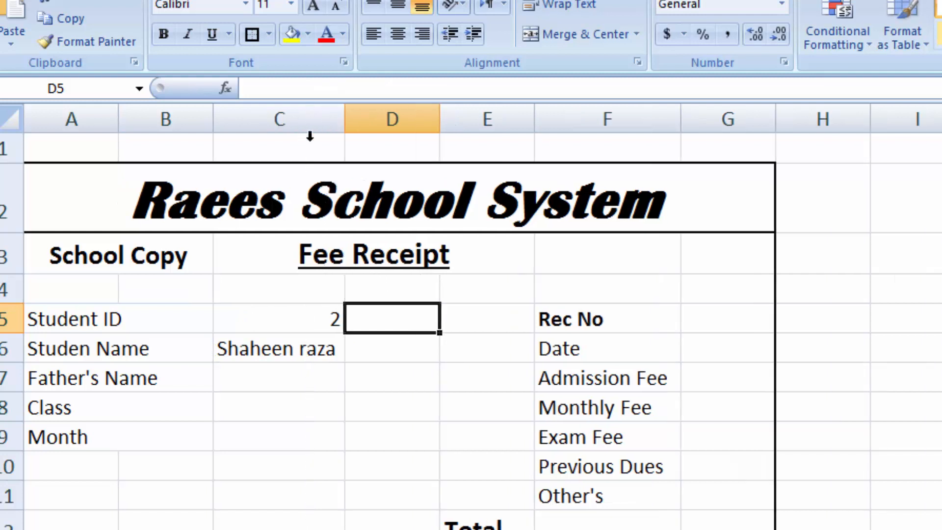
Review the INDEX and MATCH formula in the student name cell C6, leaving it as it is.
click(300, 382)
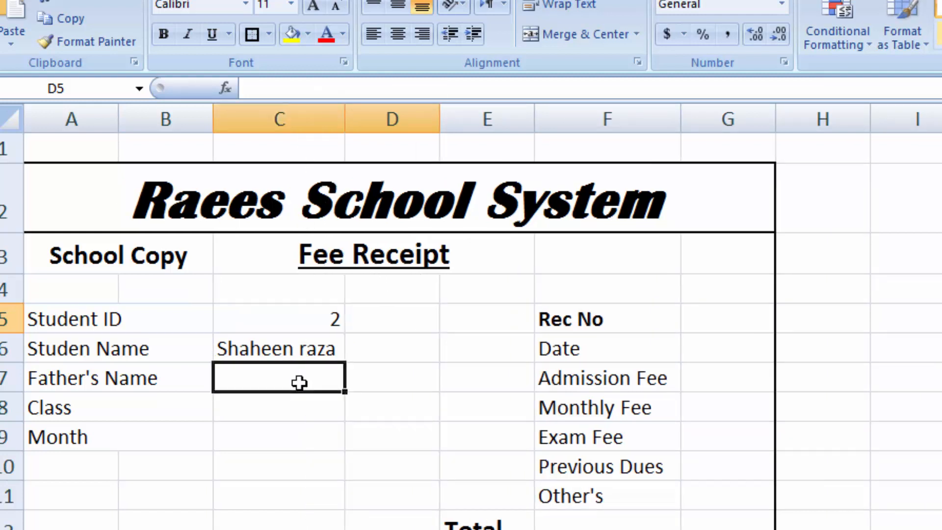
click(293, 352)
double_click(294, 352)
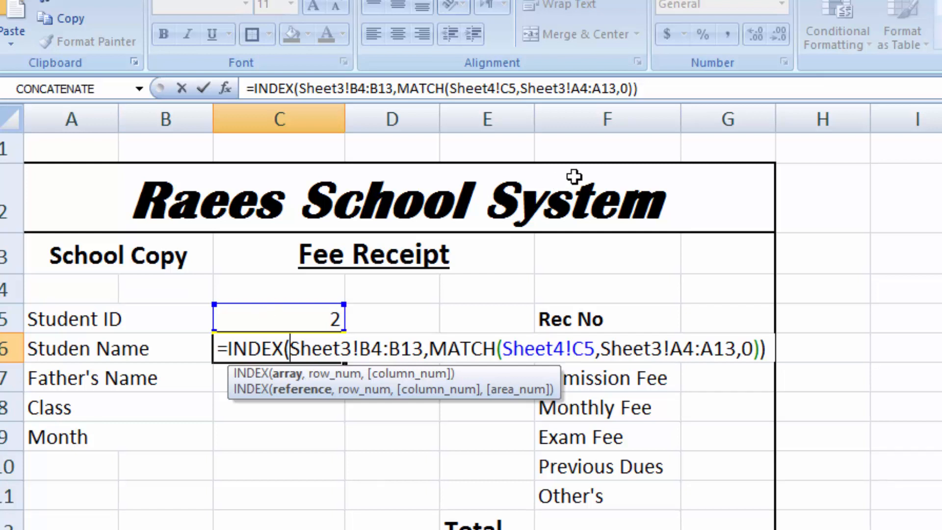
click(644, 92)
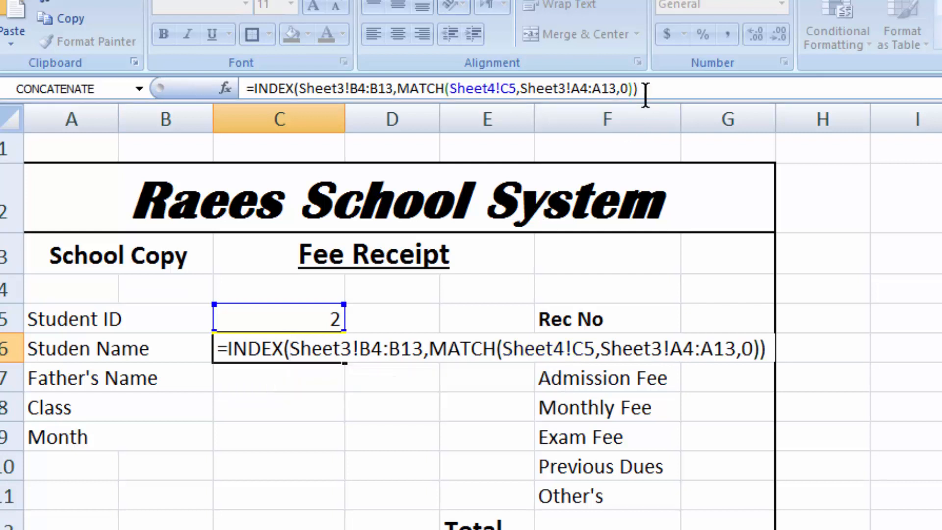
key(Return)
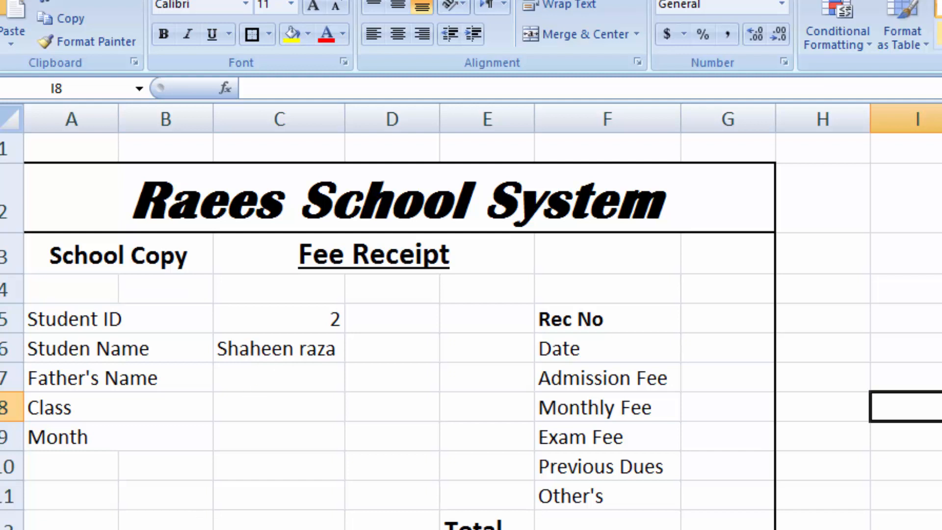
Check the fee table's columns on Sheet3, and copy the exact formula text from C6 into the Father's Name cell C7 on Sheet4.
click(284, 528)
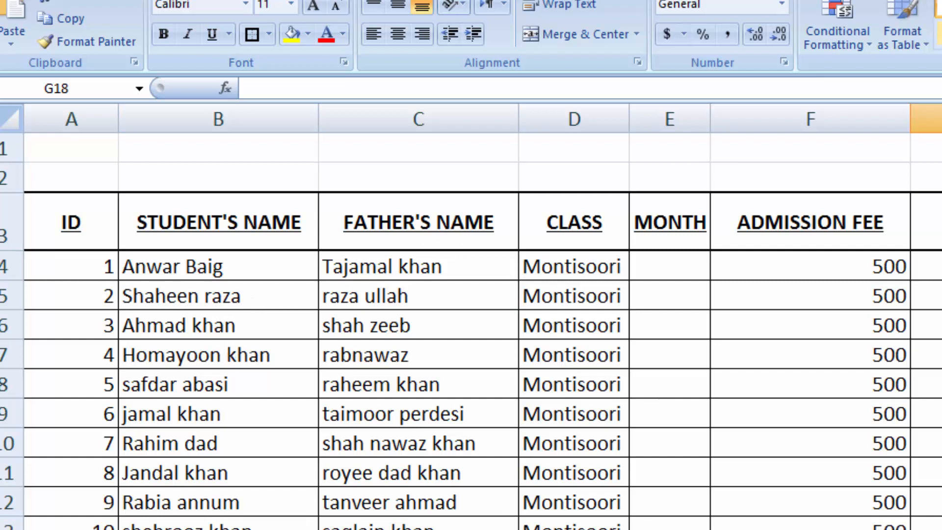
click(236, 529)
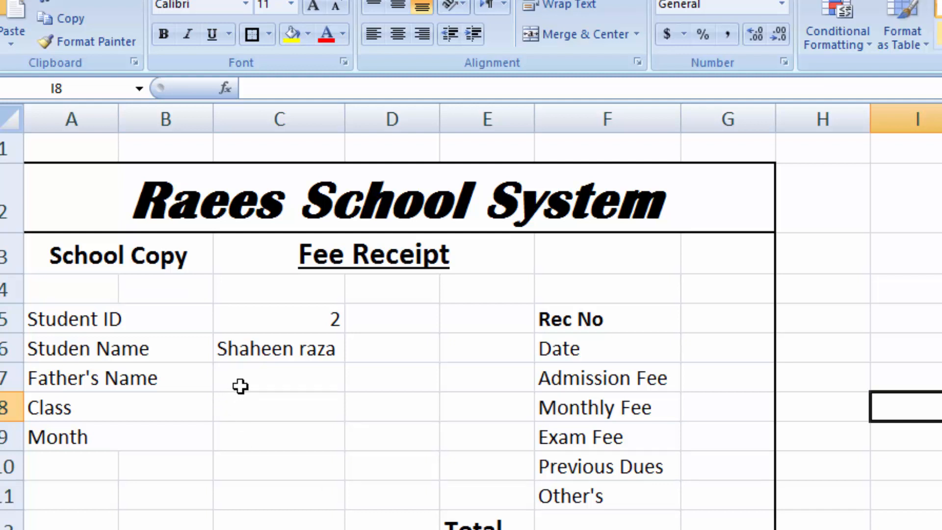
click(263, 349)
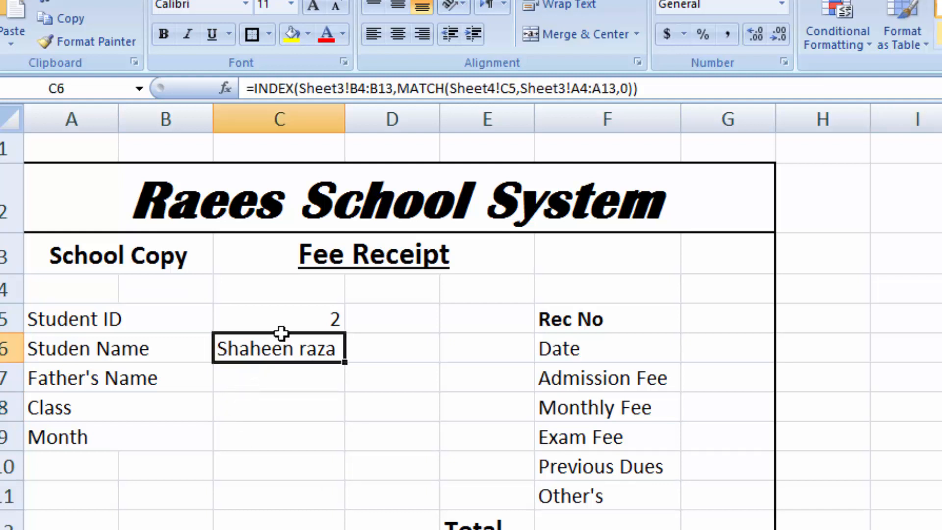
drag(663, 88, 248, 88)
key(ctrl+c)
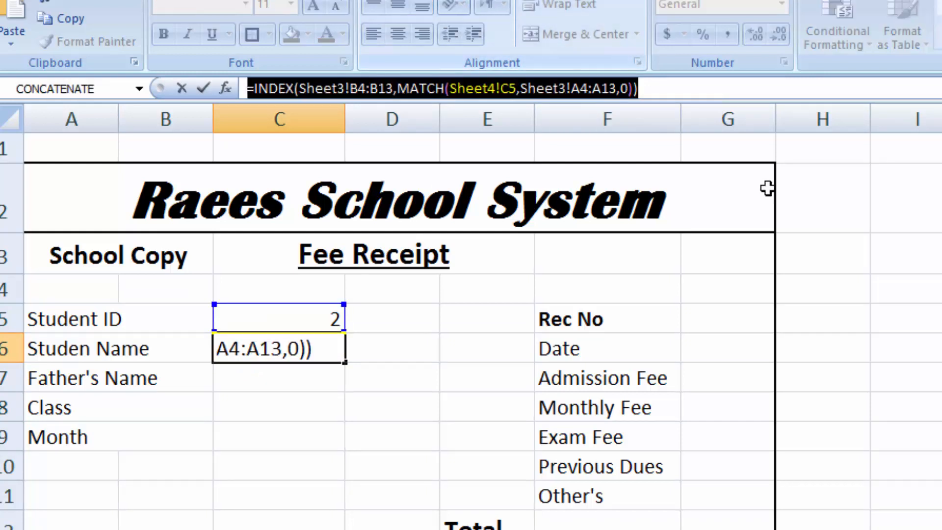
key(Escape)
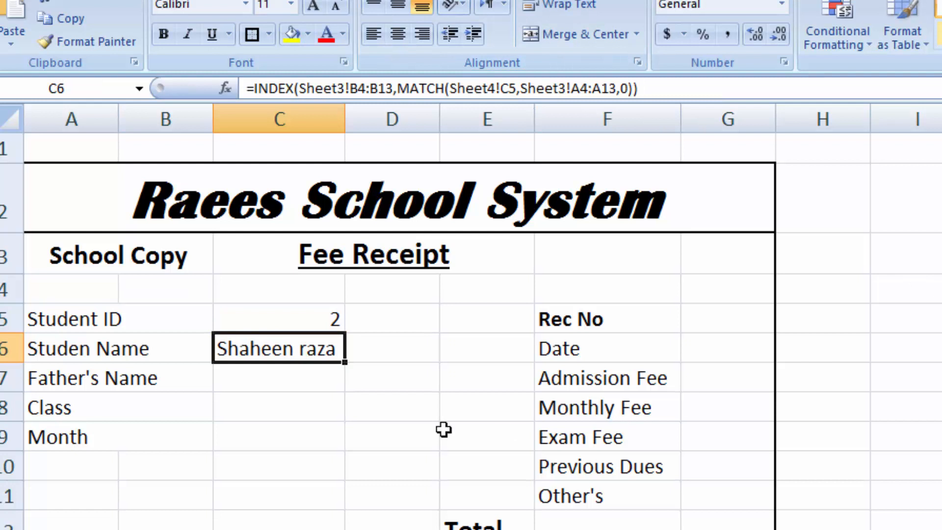
click(280, 379)
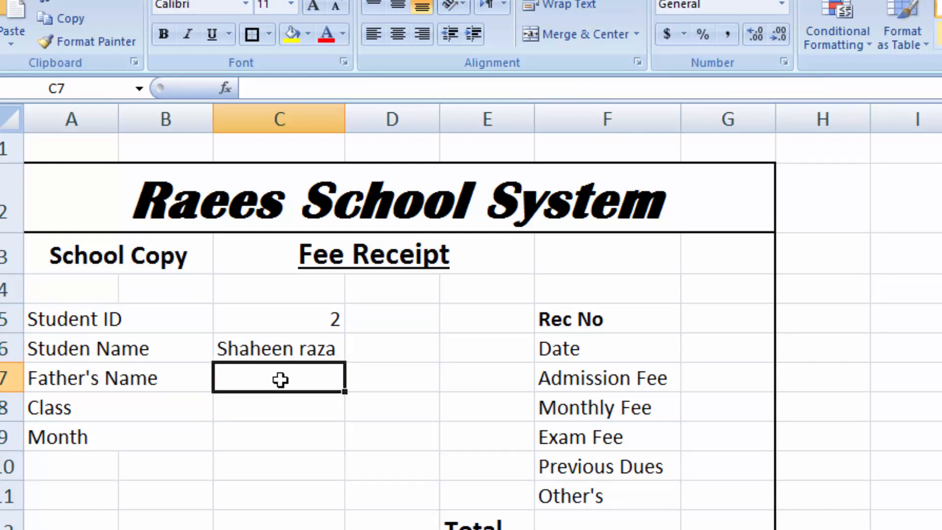
key(ctrl+v)
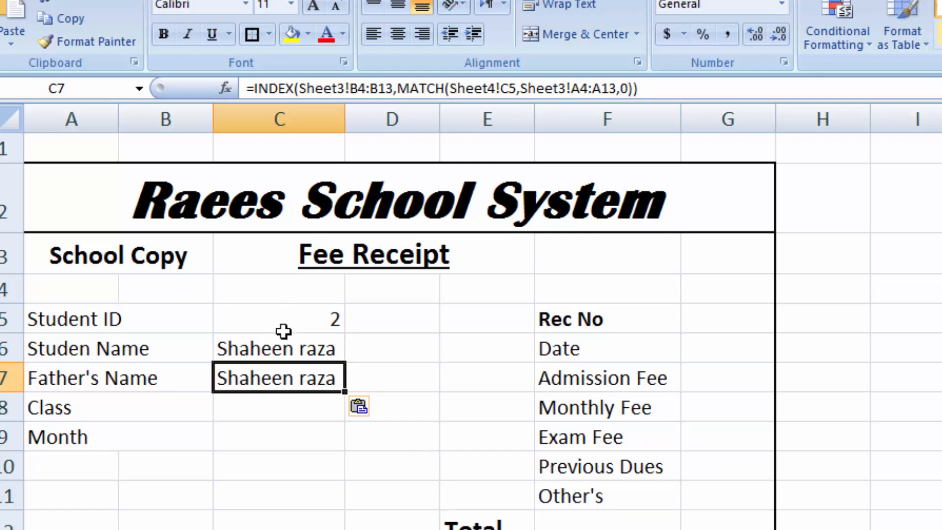
In the Father's Name formula in C7, change the INDEX array to Sheet3!C4:C13.
double_click(276, 371)
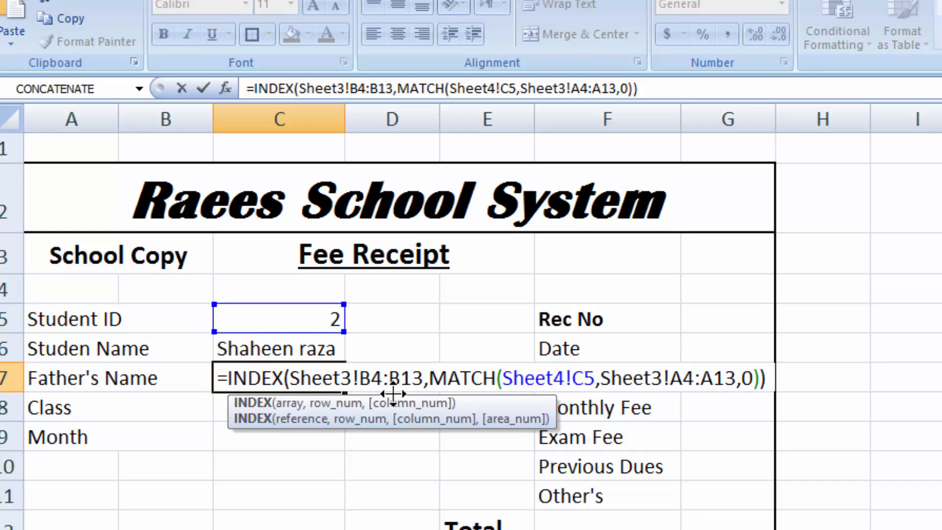
click(369, 378)
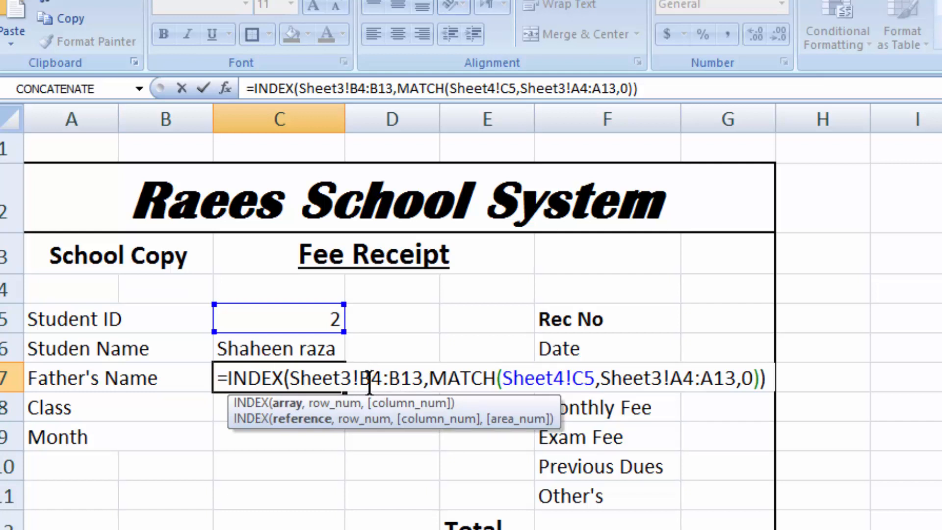
key(BackSpace)
text(c)
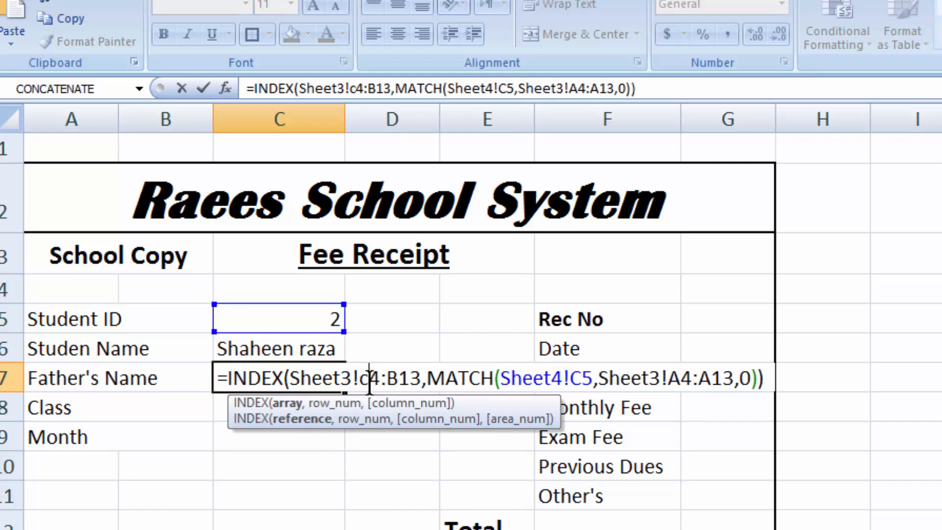
click(398, 378)
key(BackSpace)
text(c)
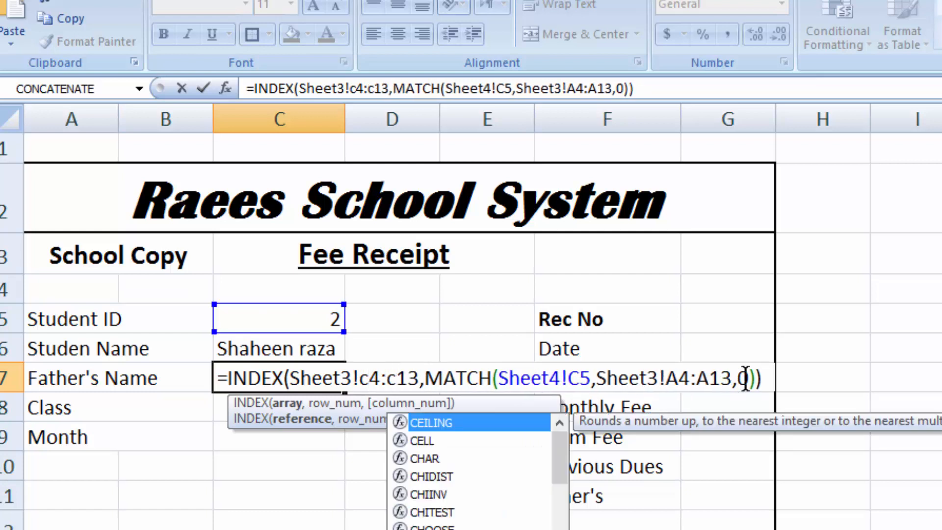
click(766, 379)
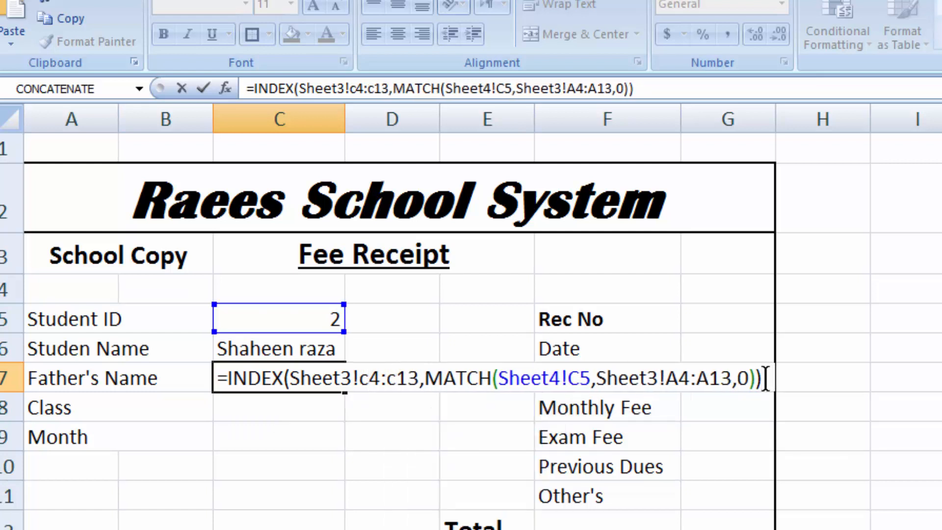
key(Return)
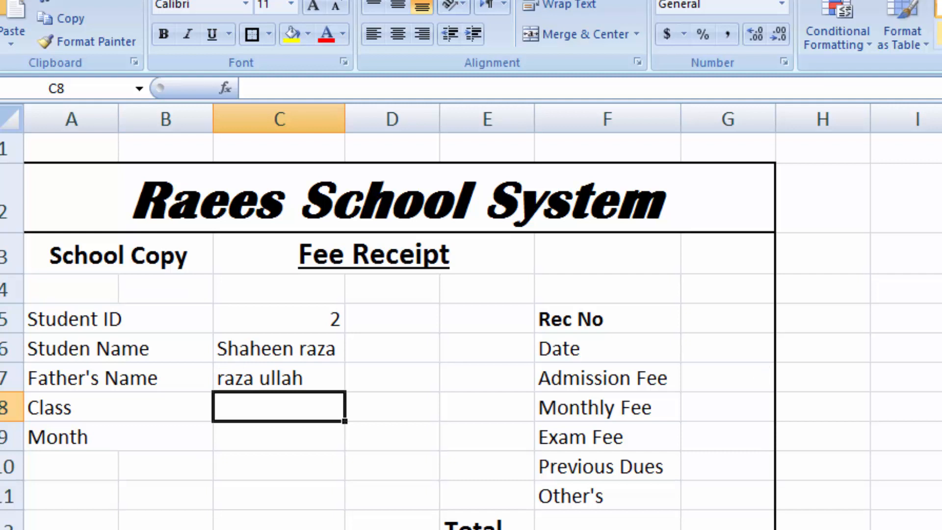
Paste the formula =INDEX(Sheet3!B4:B13,MATCH(Sheet4!C5,Sheet3!A4:A13,0)) into the Class cell C8 on Sheet4.
key(ctrl+Page_Up)
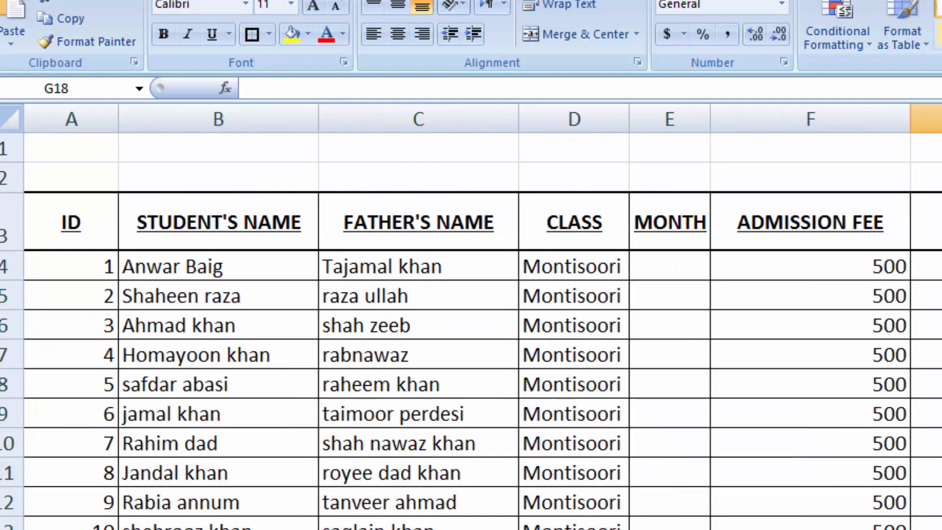
key(ctrl+Page_Down)
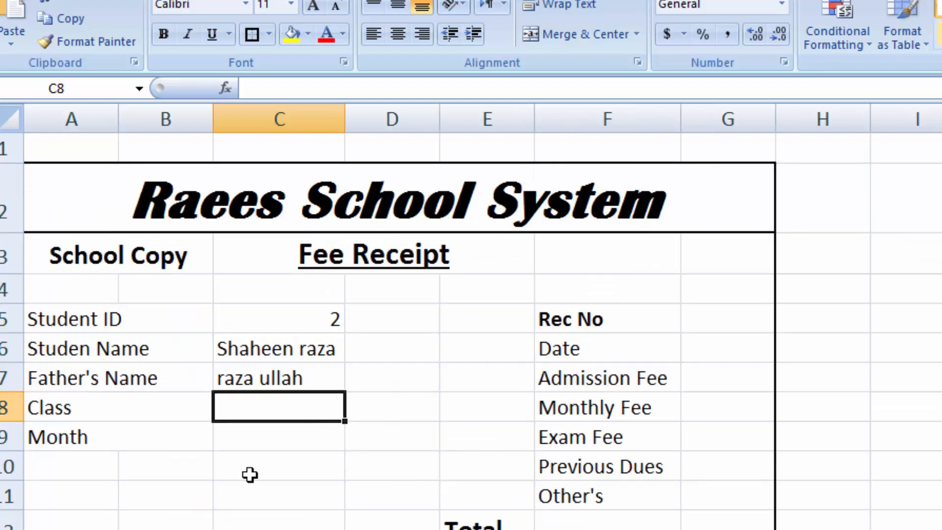
text(=INDEX(Sheet3!B4:B13,MATCH(Sheet4!C5,Sheet3!A4:A13,0)))
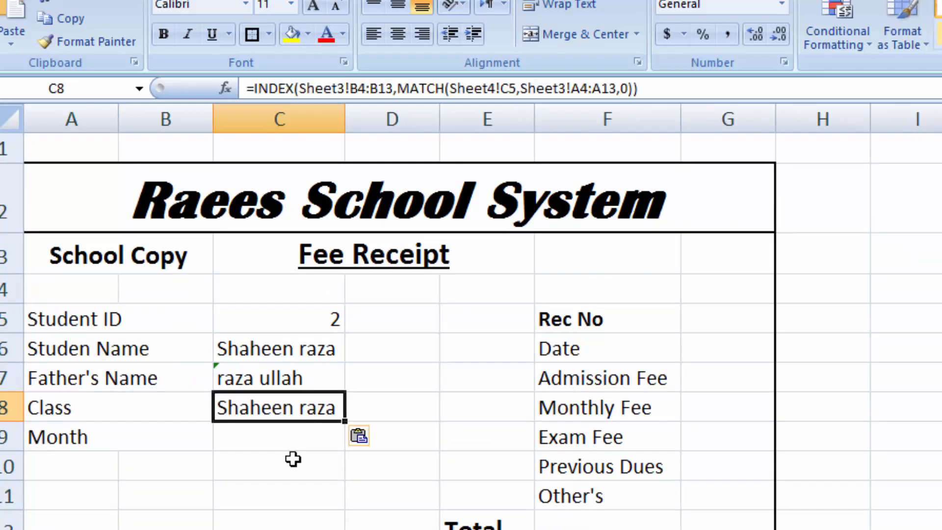
double_click(269, 410)
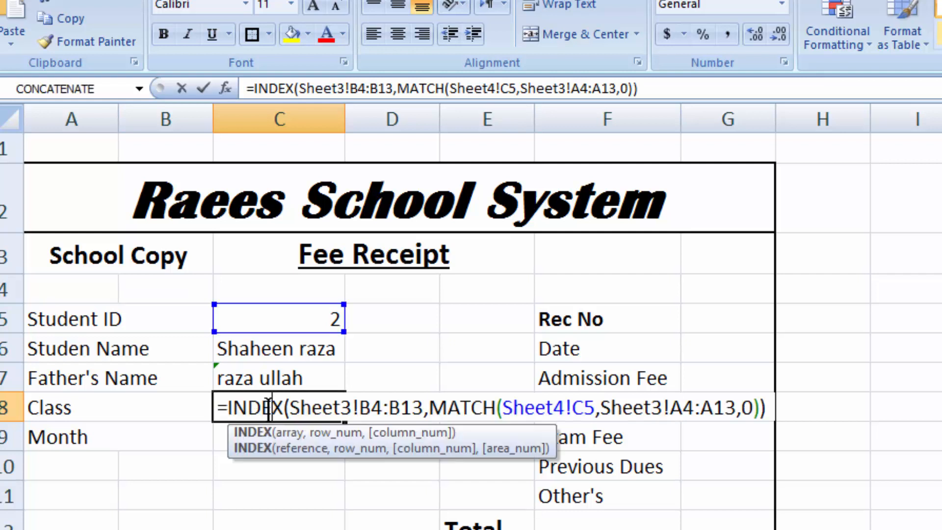
key(Escape)
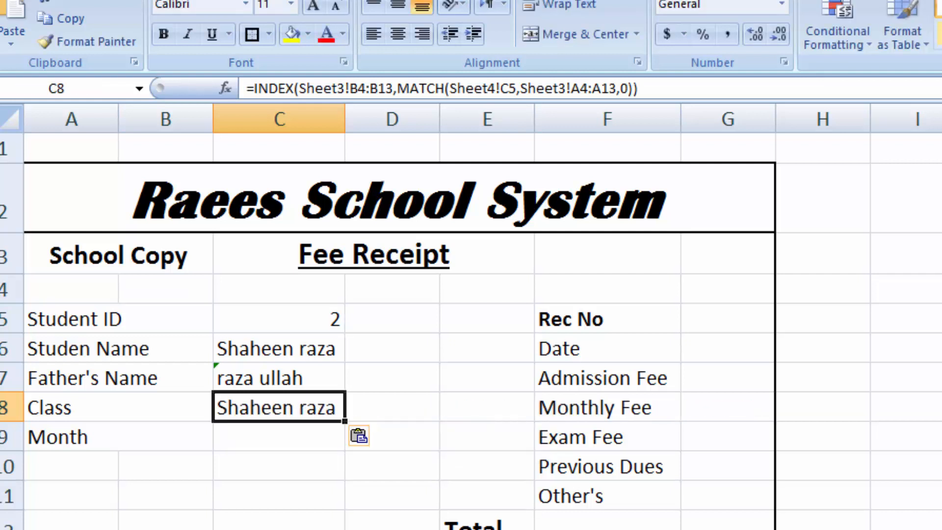
Check which fee table column holds the class, and change the INDEX array in C8 to Sheet3!D4:D13.
key(ctrl+Page_Up)
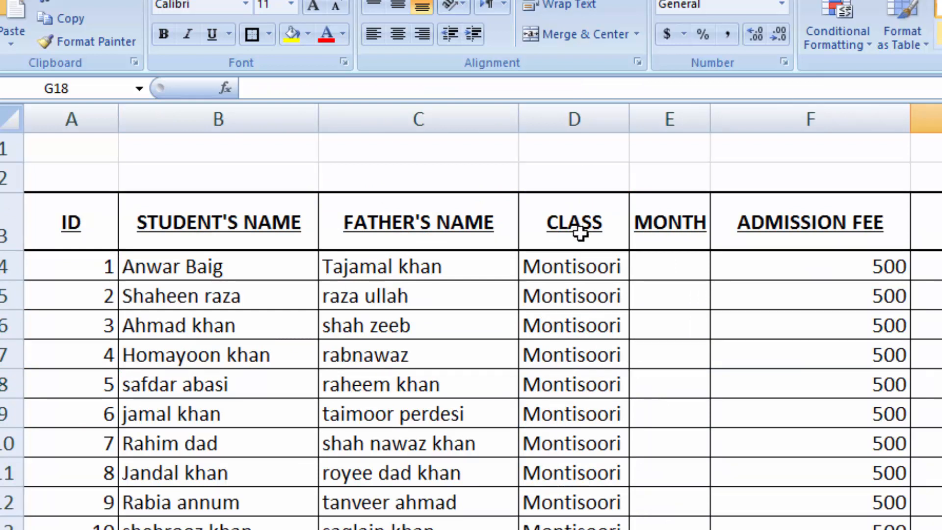
key(ctrl+Page_Down)
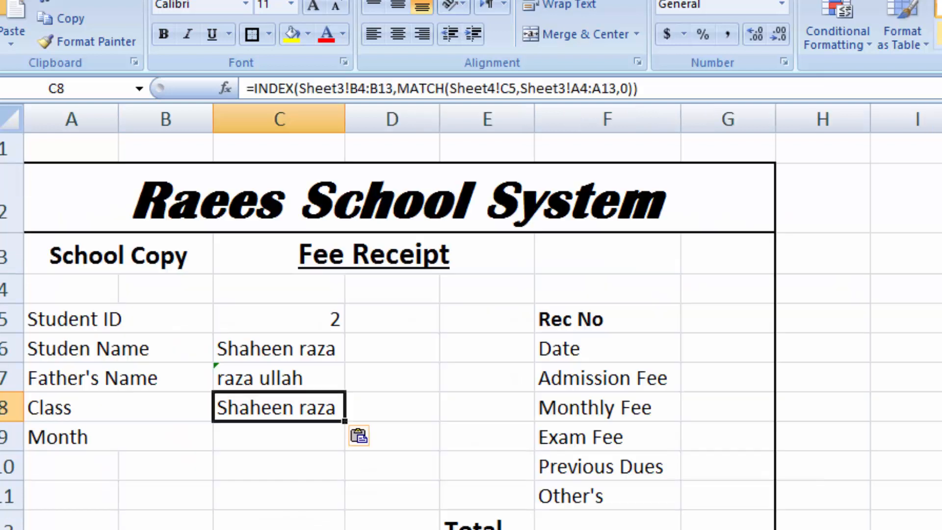
double_click(272, 408)
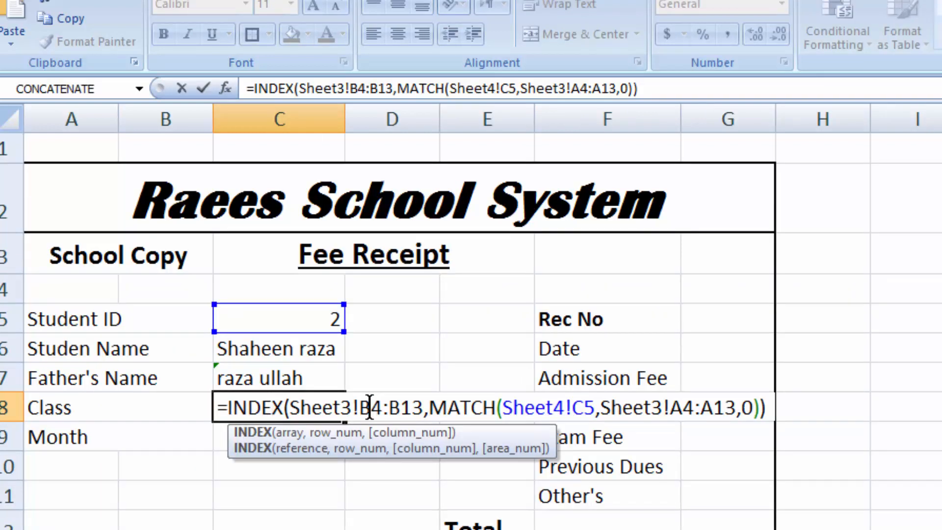
click(371, 408)
key(BackSpace)
text(d)
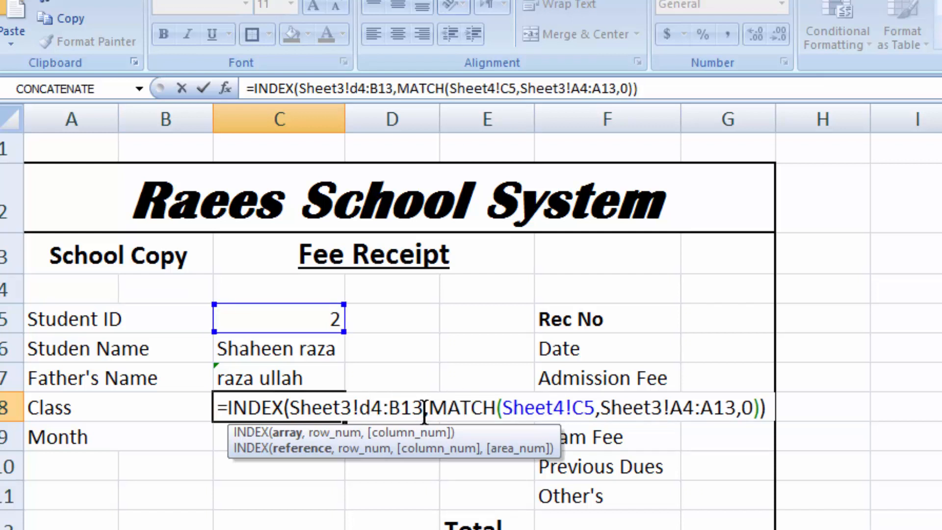
click(401, 408)
key(BackSpace)
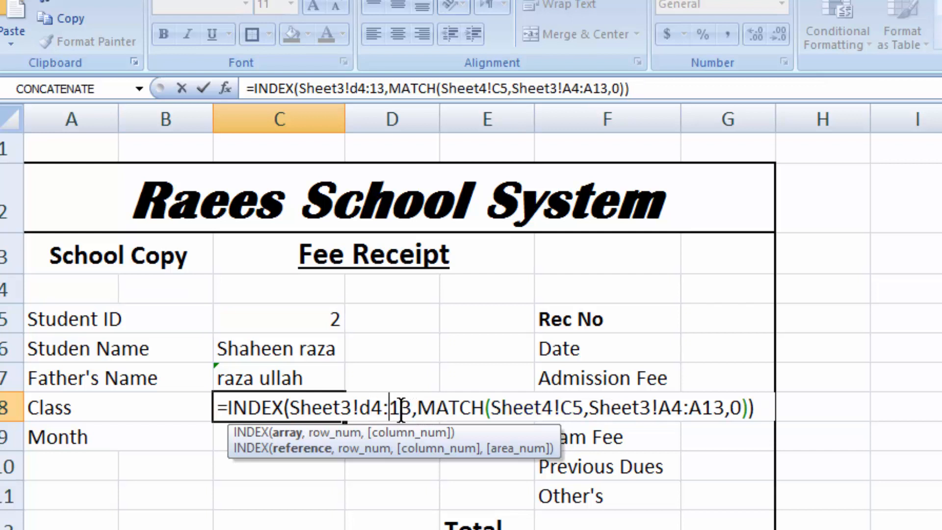
text(d)
click(770, 407)
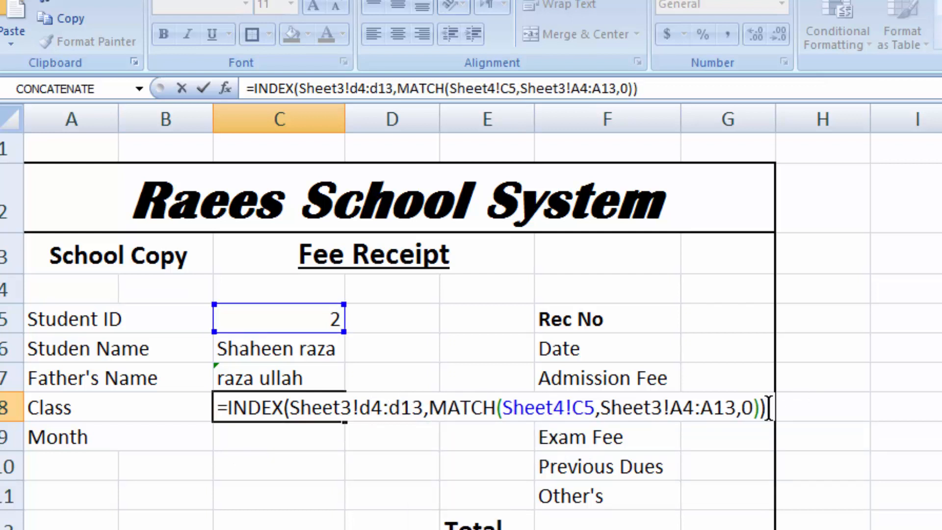
key(Return)
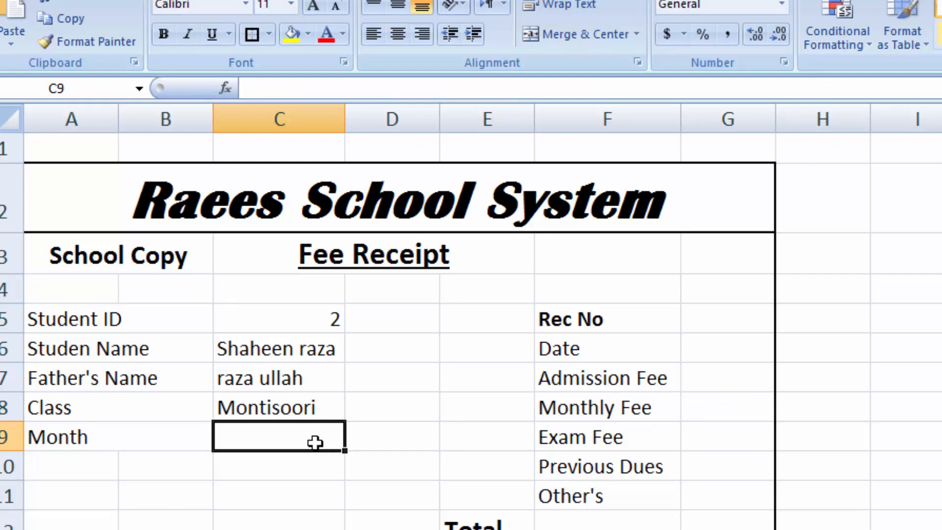
Enter the label Month in C1 above the fee table on Sheet3.
key(ctrl+Page_Up)
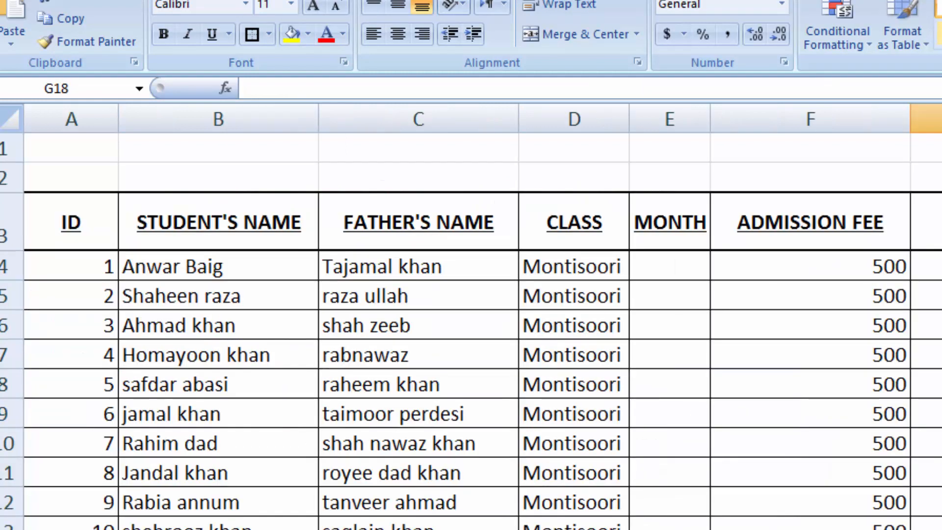
click(505, 144)
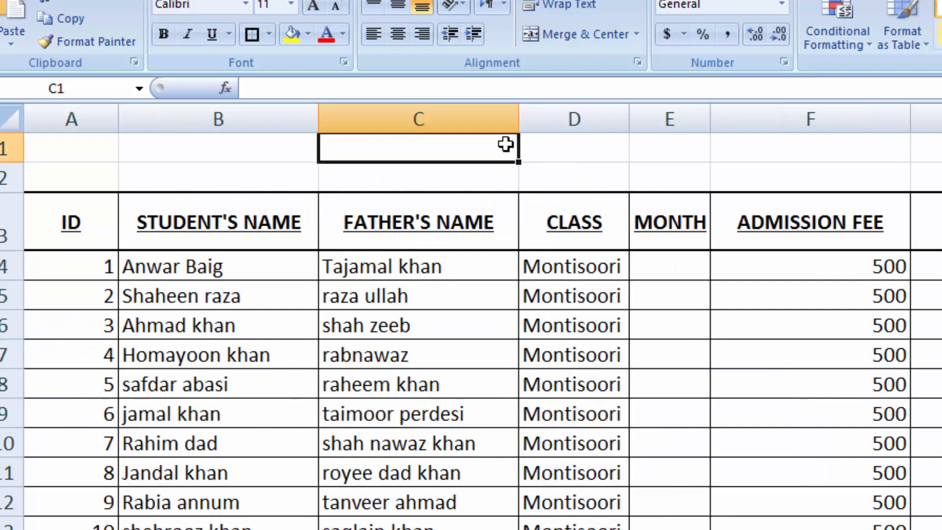
text(Month)
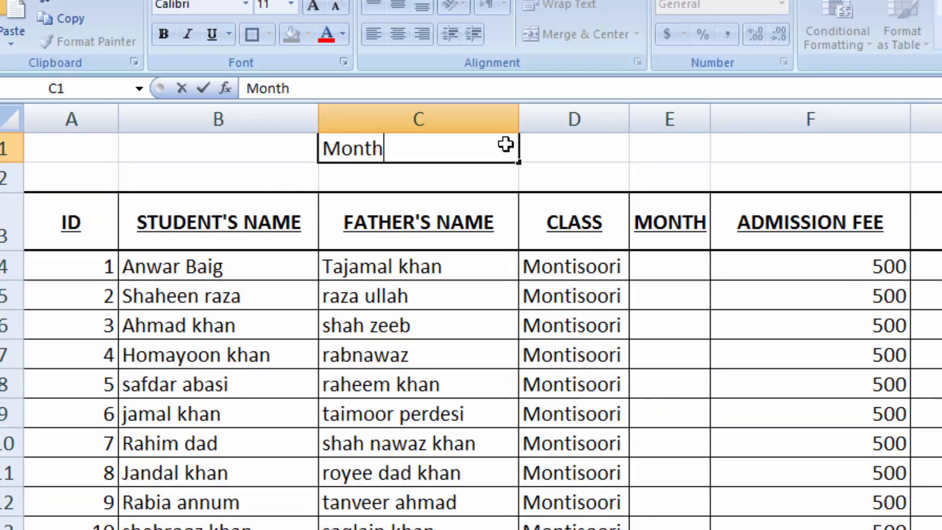
key(Tab)
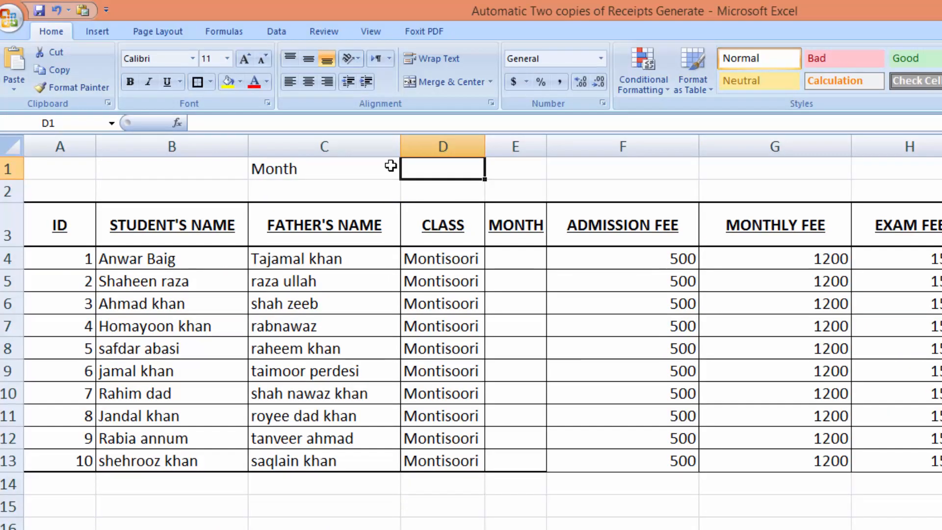
Open data validation for cell D1 beside the Month label and allow only values from a List.
click(279, 33)
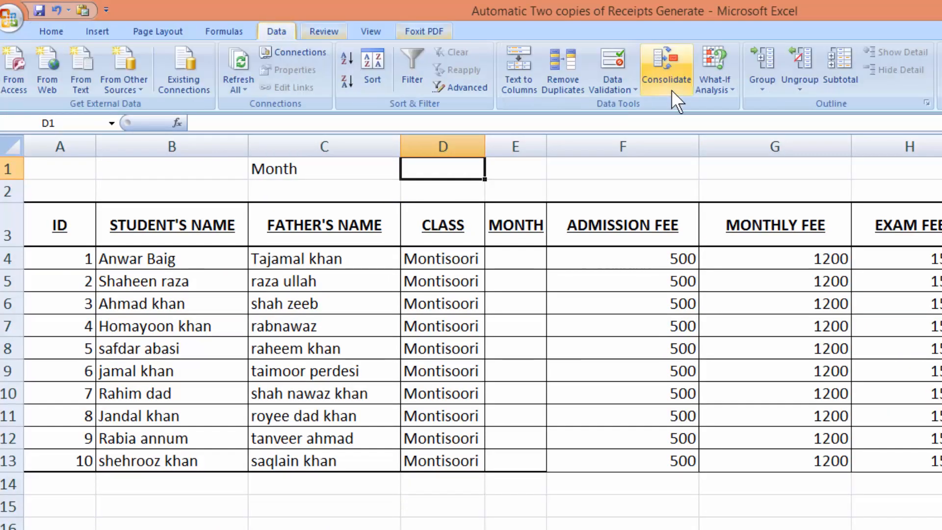
click(634, 92)
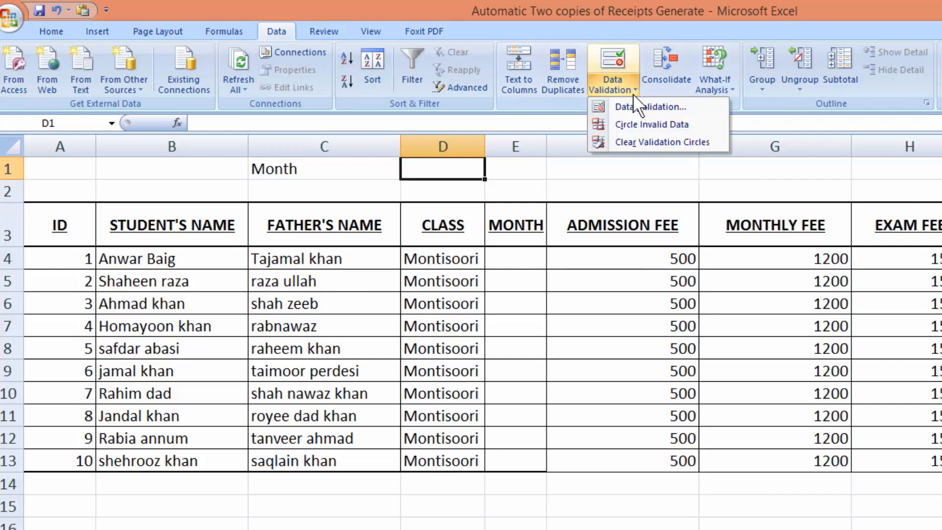
click(636, 106)
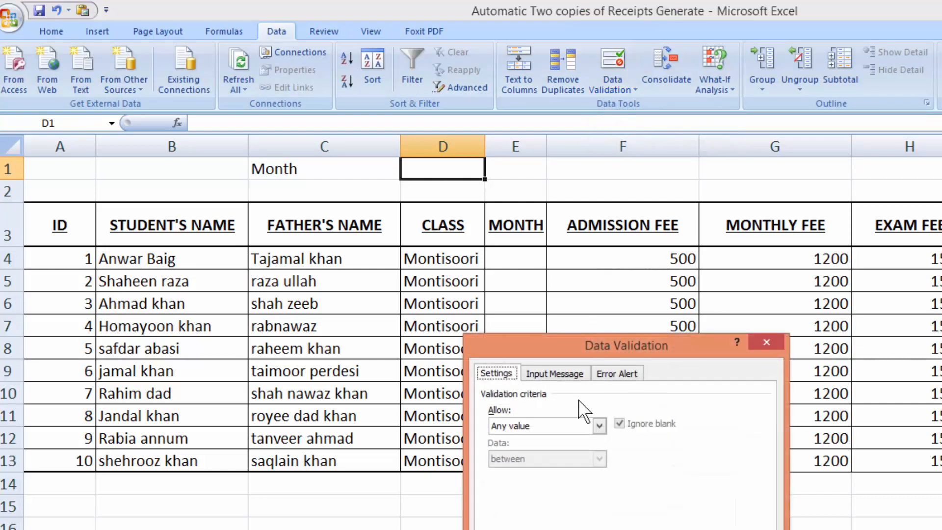
click(599, 426)
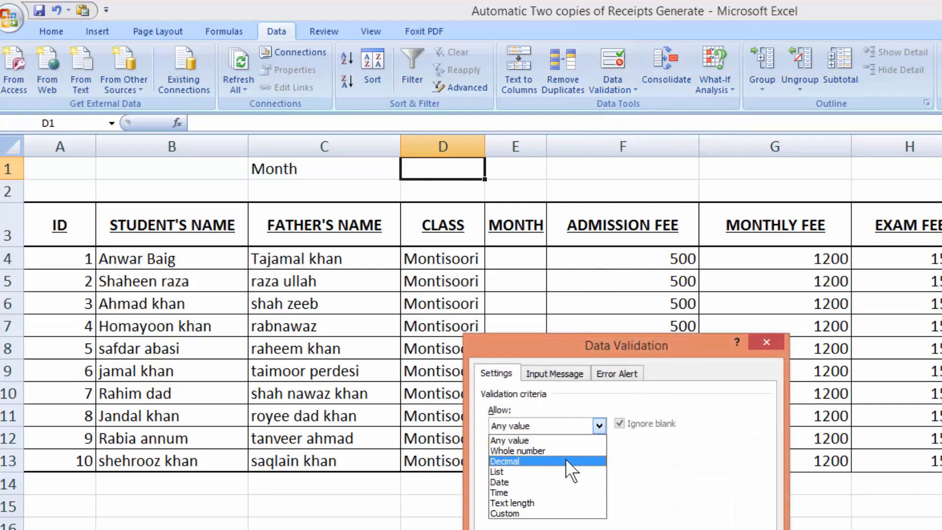
click(561, 470)
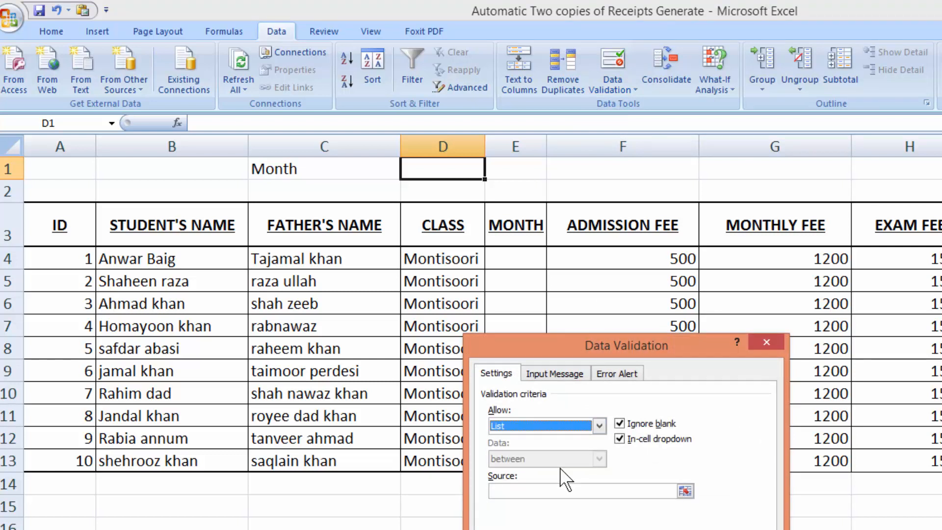
Set the list source to Jan, Feb, March, April, May, June, July, Aug, sep, Oct, Nov, Dec and apply the validation.
click(560, 489)
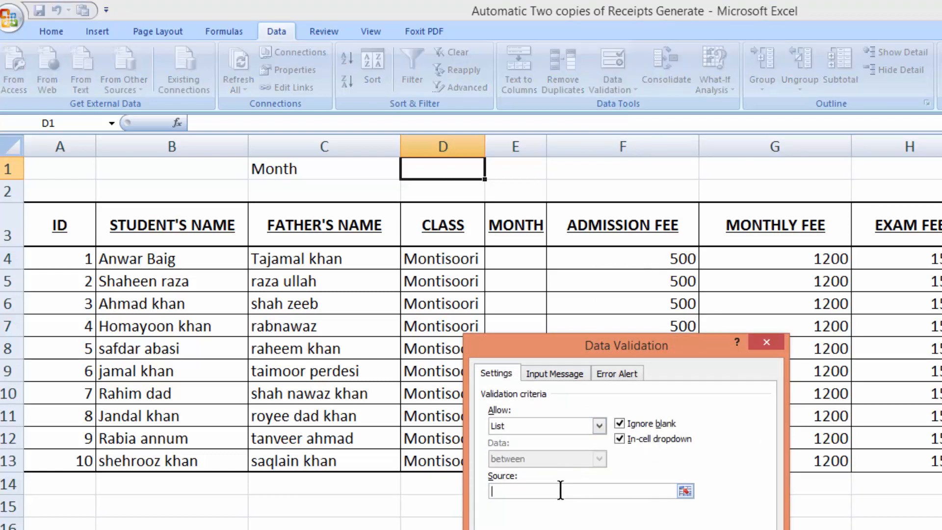
text(Jan, Feb, March,)
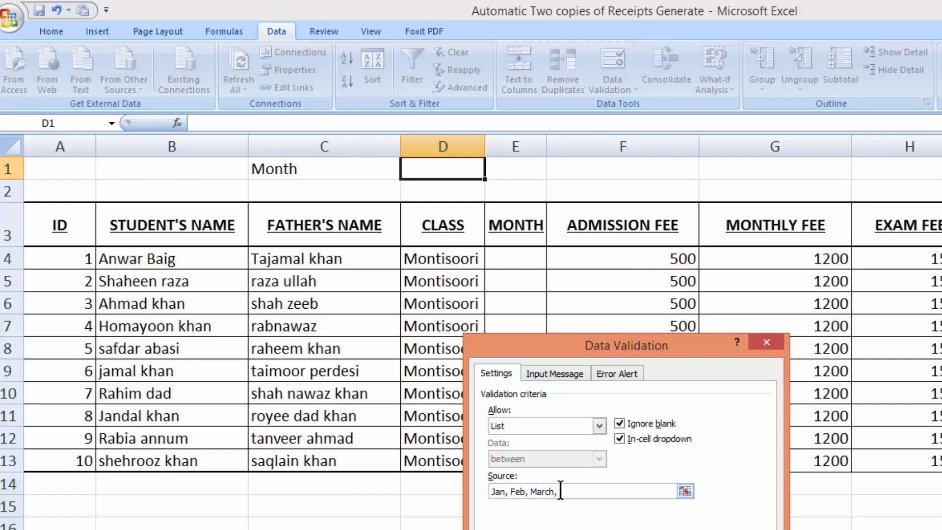
text( April,May, June, July, A)
text(ug,)
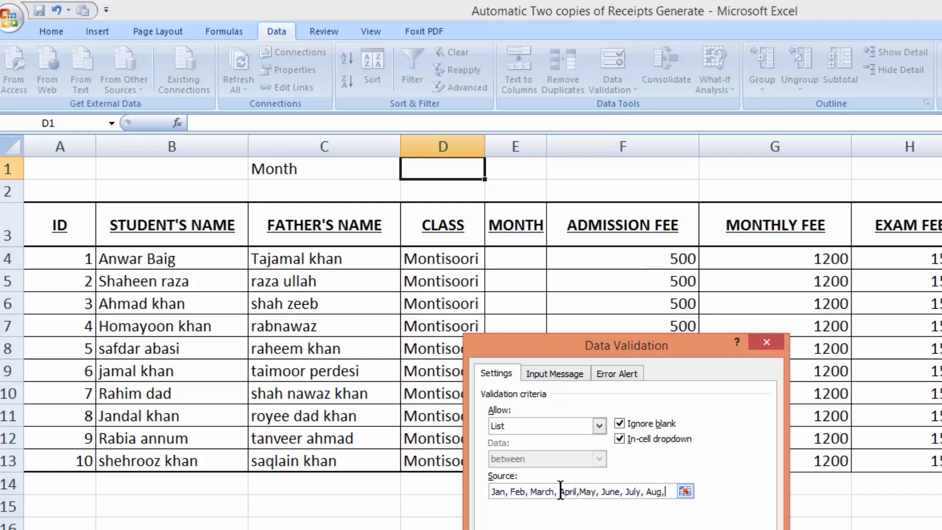
text( sep, Oct,)
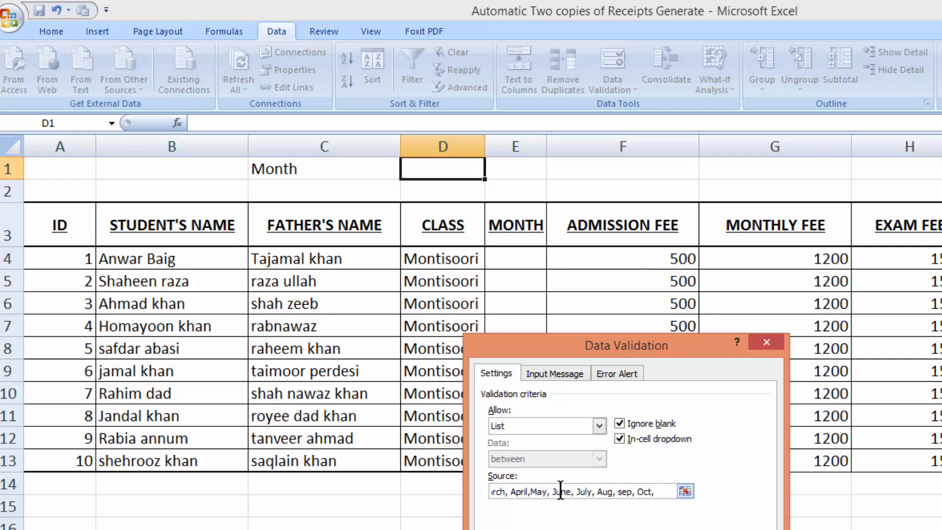
text(Nov,De)
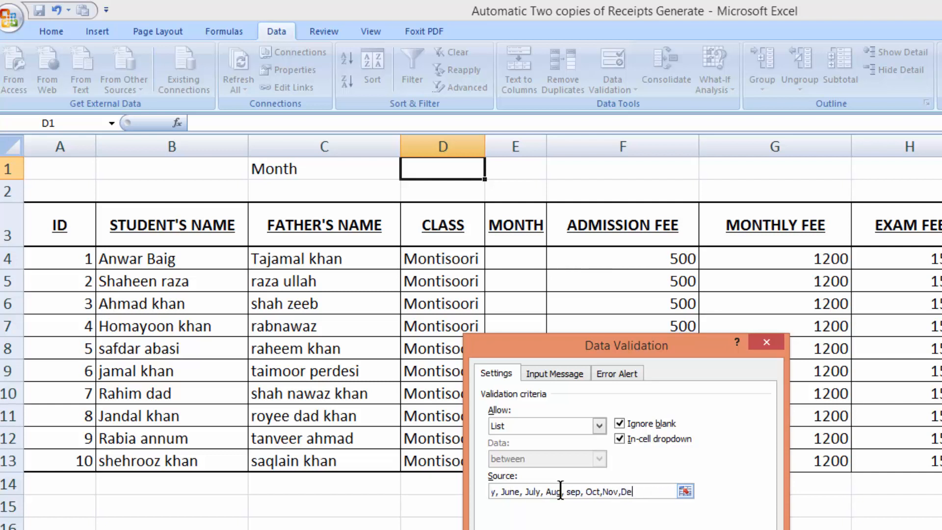
text(c)
key(Return)
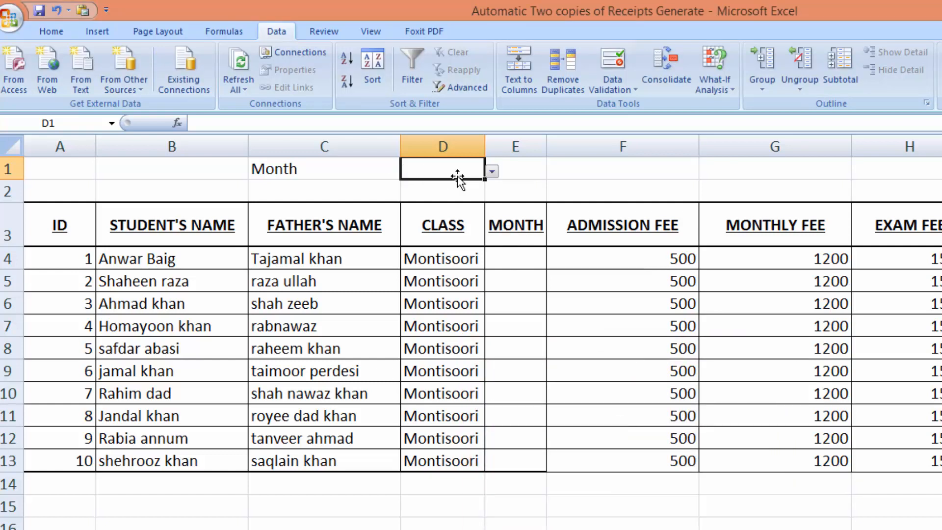
Set the font size of D1 to 16 and choose Jan from its month list.
click(492, 171)
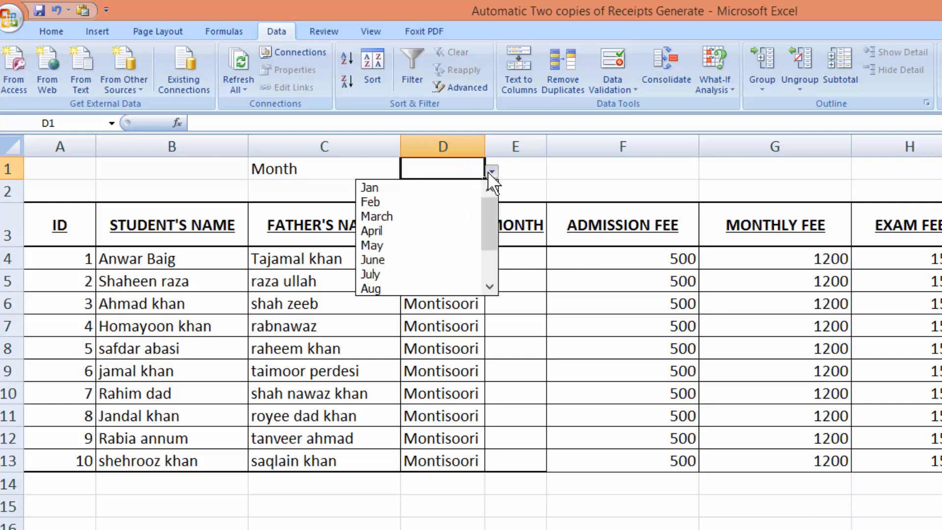
click(490, 172)
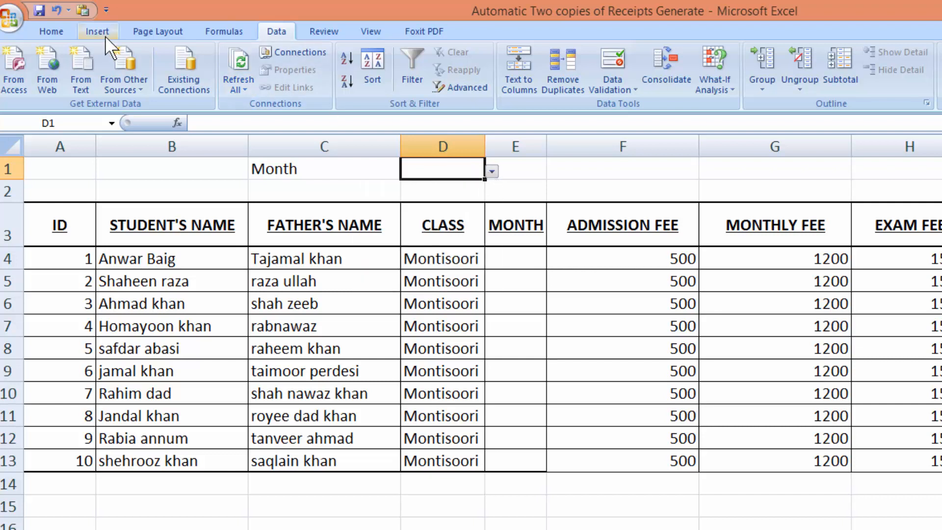
click(45, 30)
click(491, 180)
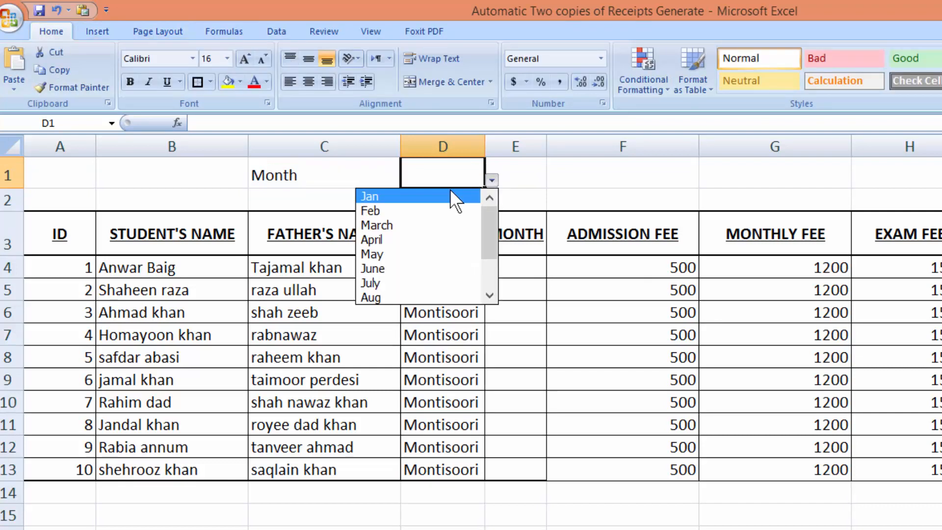
click(449, 192)
Enter the formula =D1 in E4, the first cell under the MONTH heading.
click(524, 268)
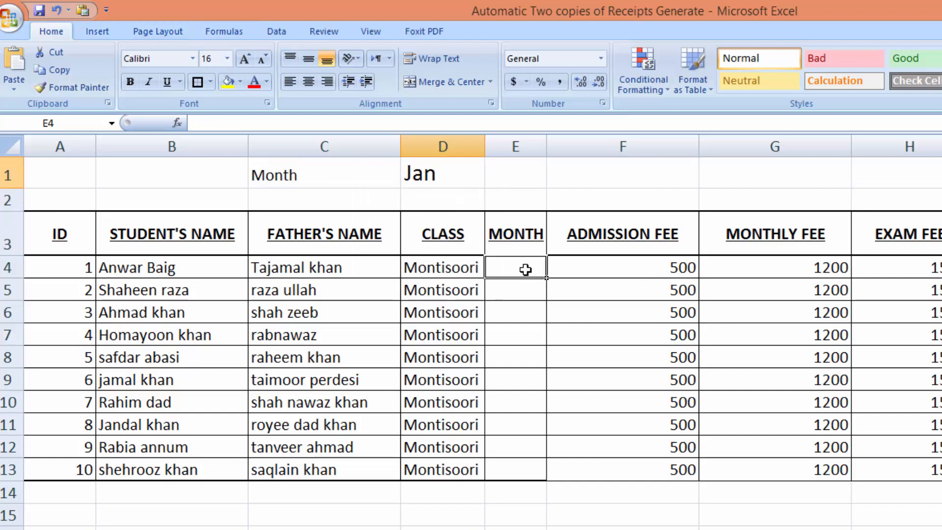
text(=)
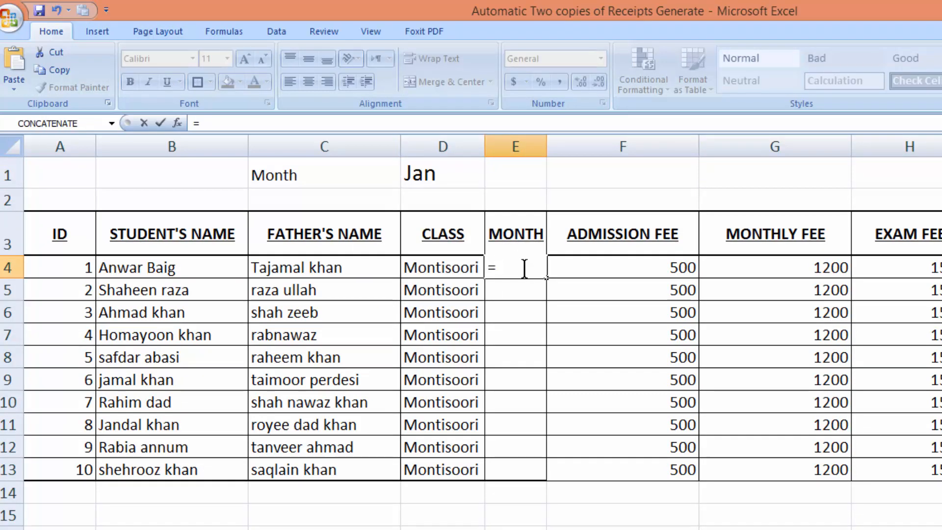
click(444, 172)
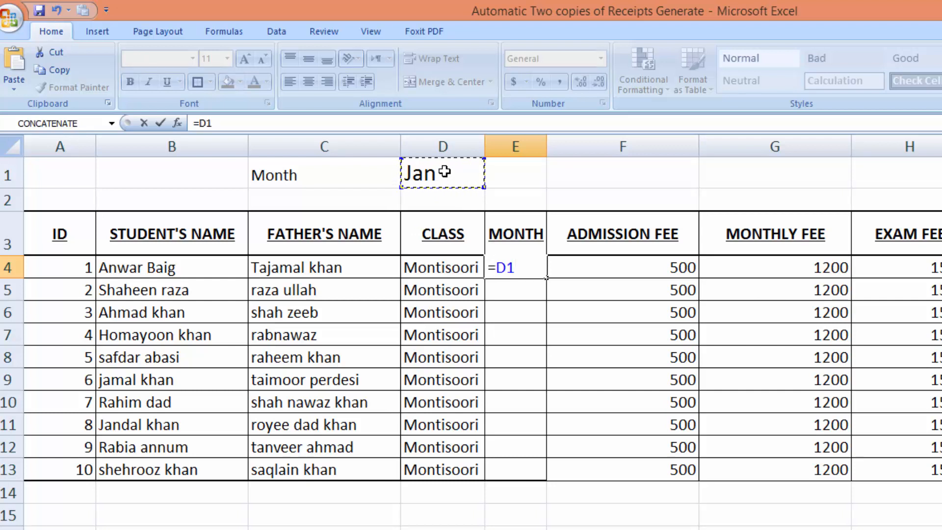
key(Return)
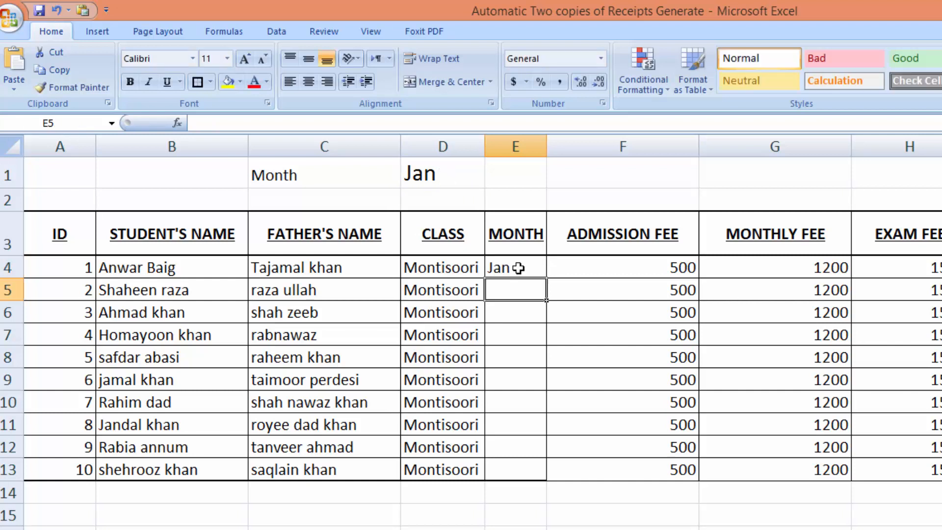
Try to fill the month formula from E4 down the MONTH column, and undo the fill and the formula entry.
click(535, 268)
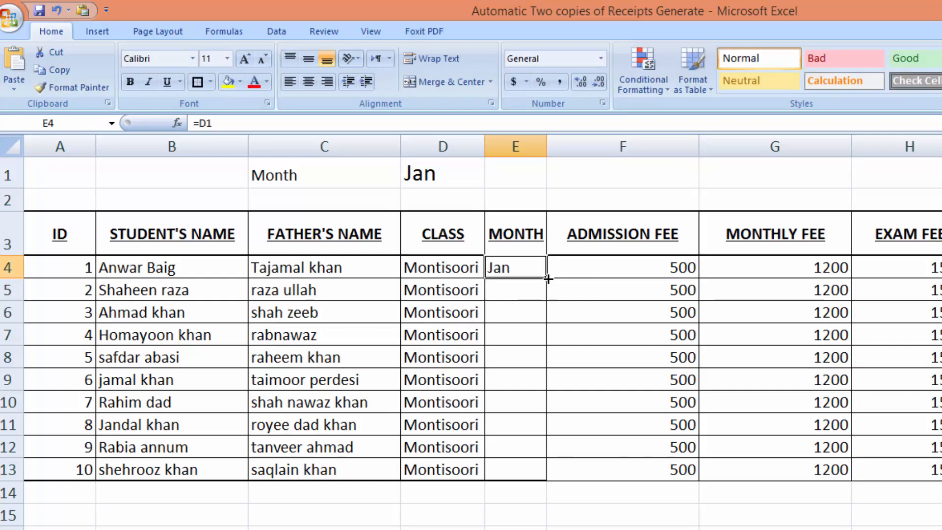
drag(548, 279, 546, 317)
drag(542, 357, 547, 427)
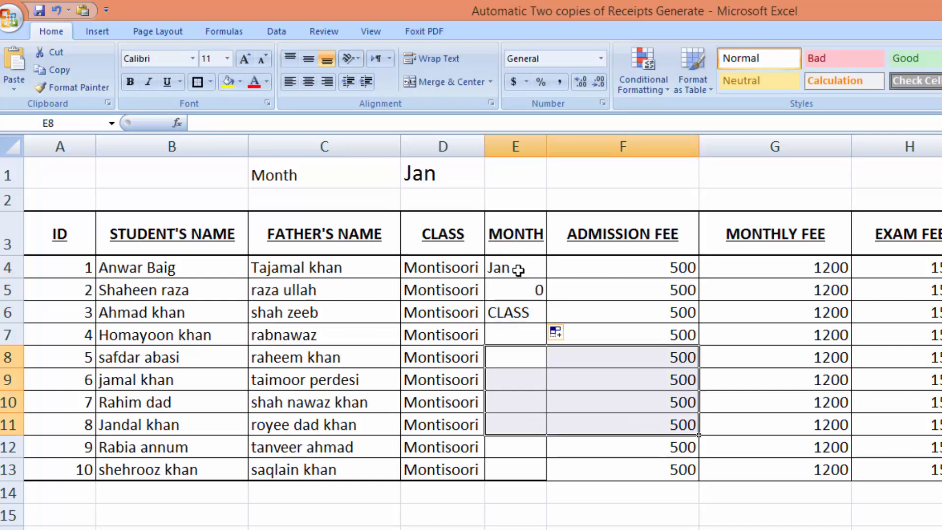
key(ctrl+z)
key(ctrl+z)
Link the MONTH cell E4 to the selected month again with the formula =D1.
text(=)
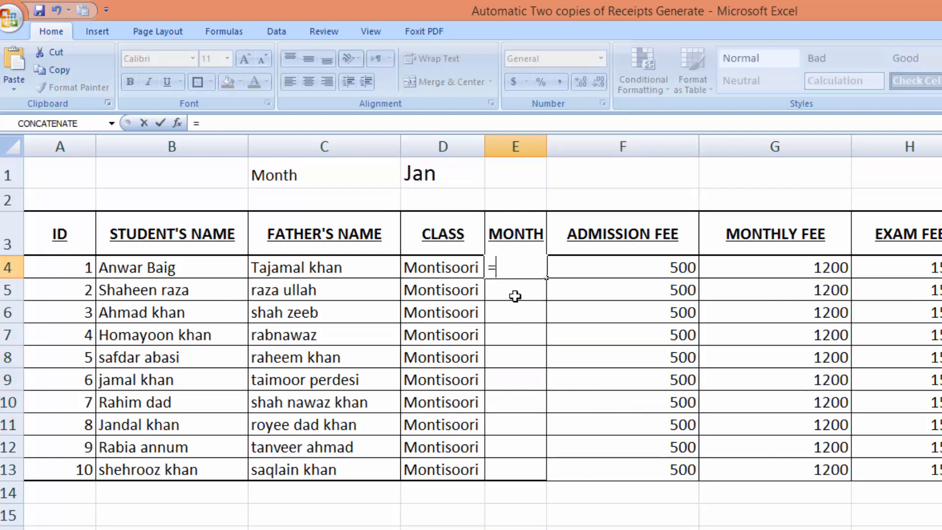
click(435, 175)
key(Return)
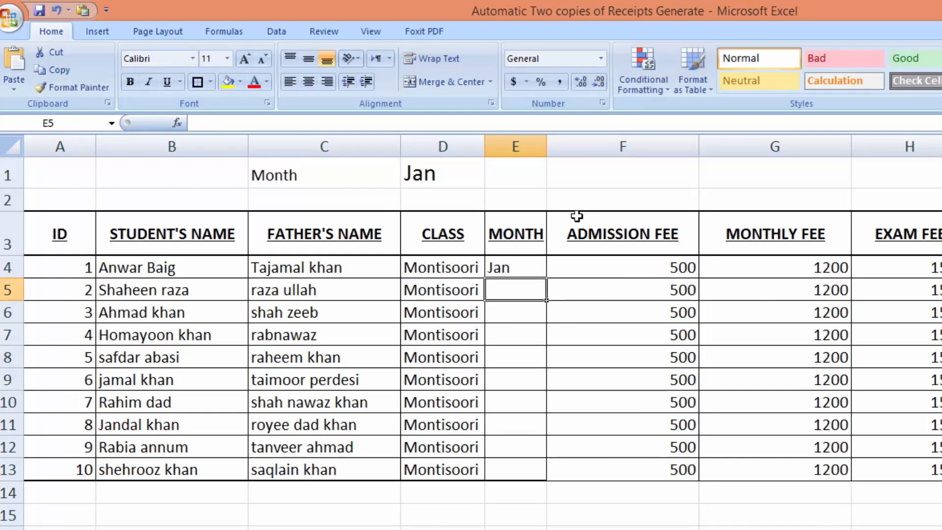
click(516, 259)
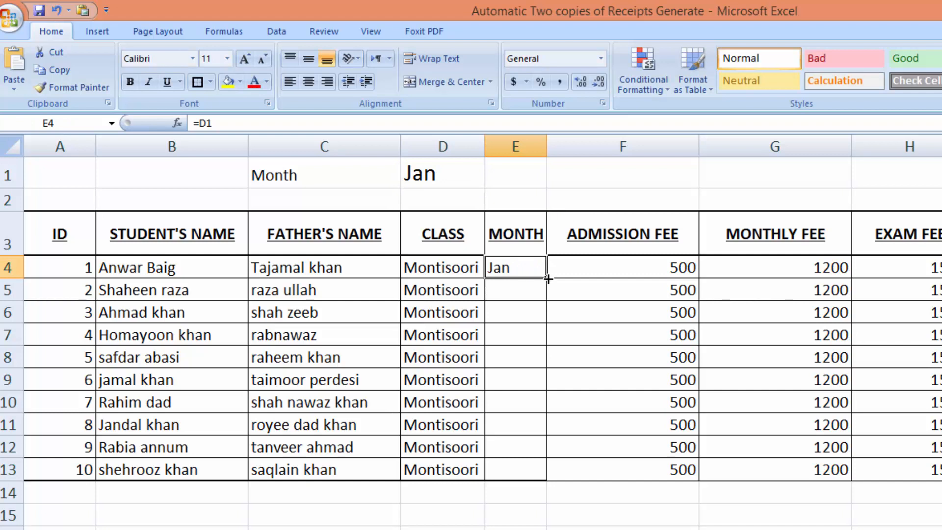
click(574, 359)
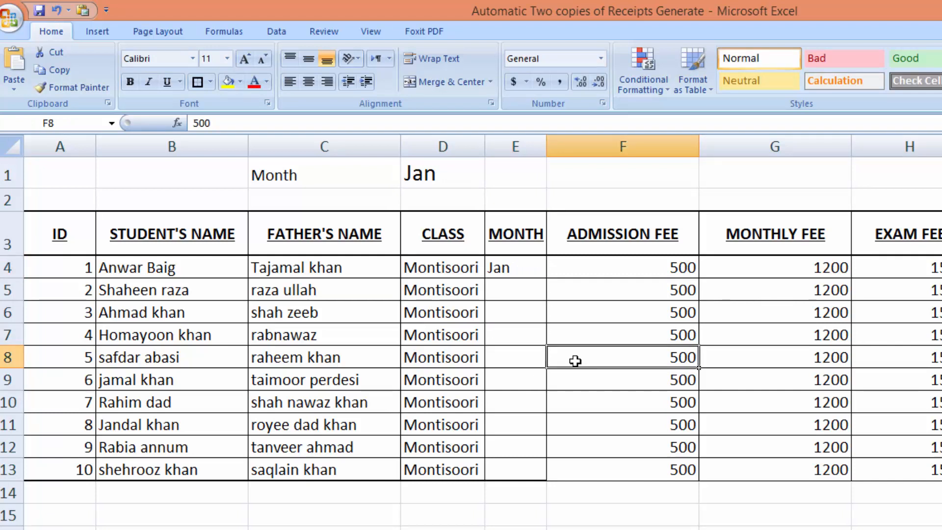
Enter the formula =D1 separately in the MONTH cells E5 and E6 for students 2 and 3.
click(513, 297)
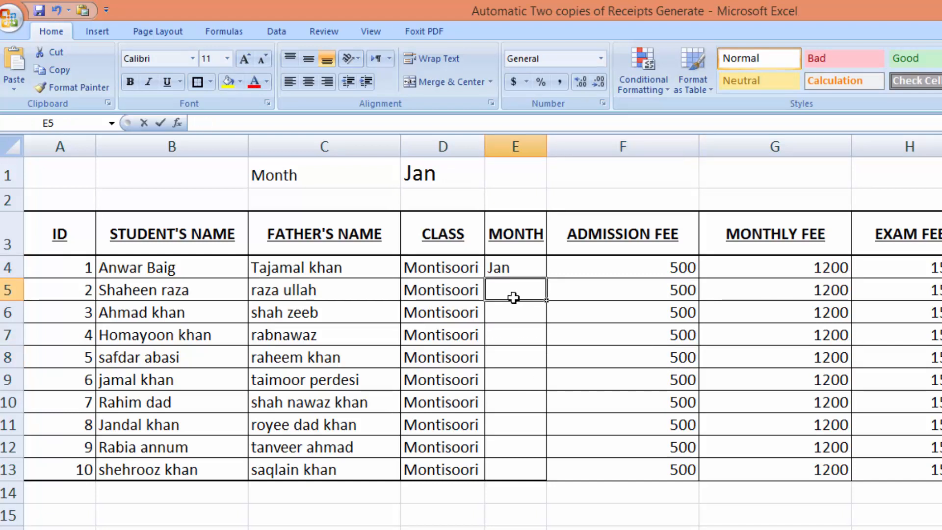
text(=)
click(445, 173)
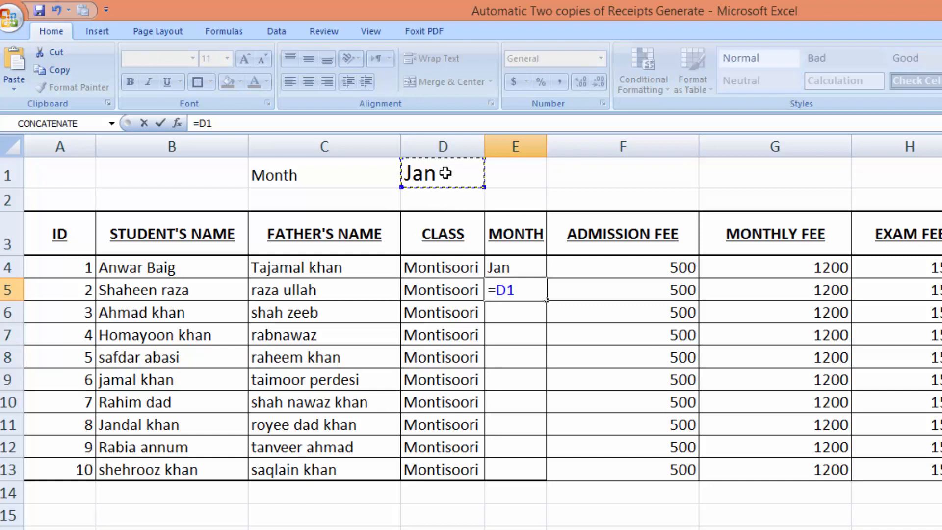
key(Return)
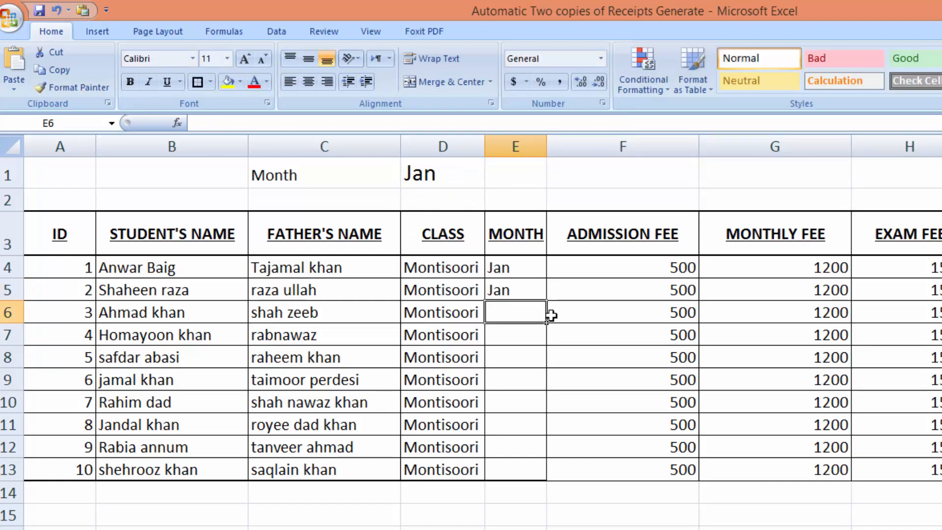
text(=)
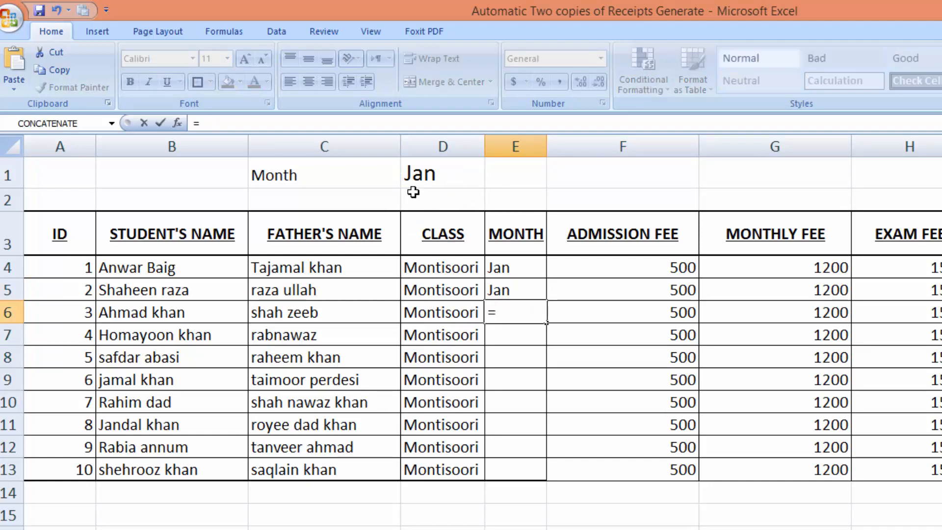
click(416, 175)
key(Return)
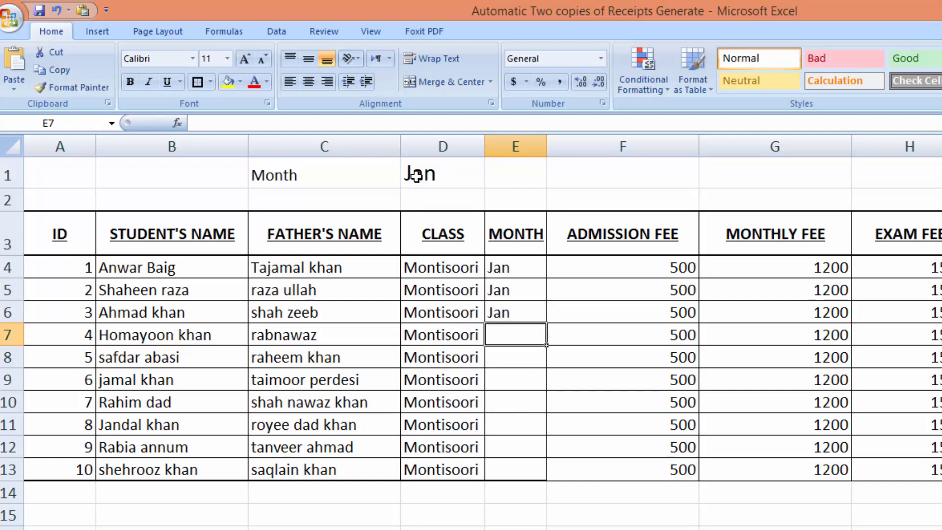
Try to fill the formula from E6 down to E13 in the MONTH column, and undo the fill.
click(526, 309)
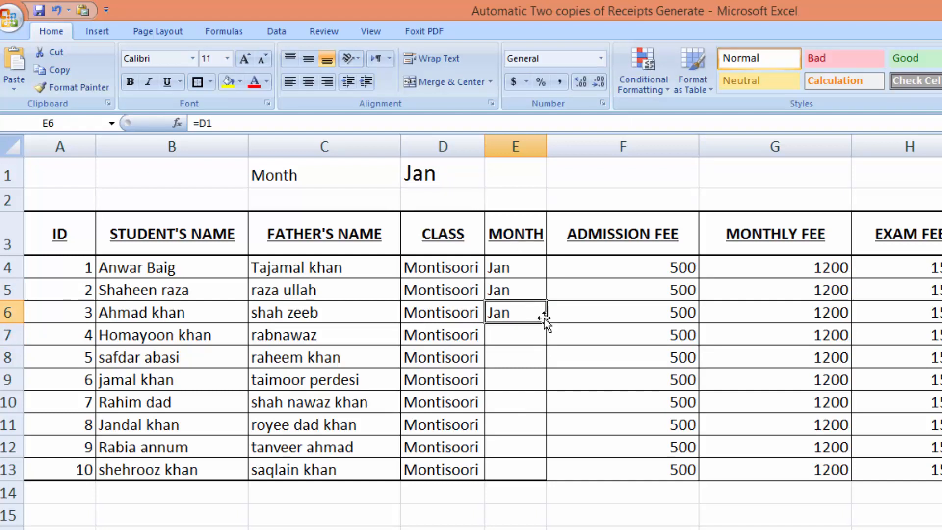
drag(542, 398, 546, 475)
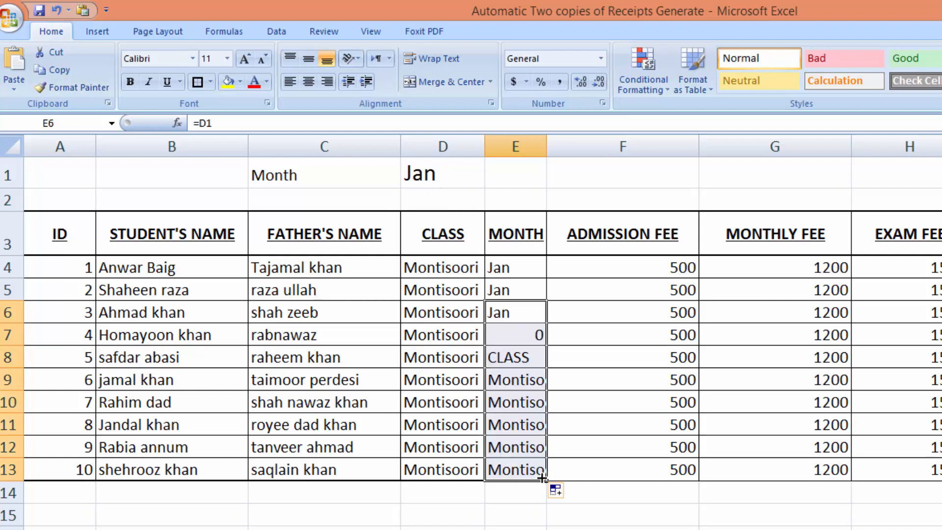
key(ctrl+z)
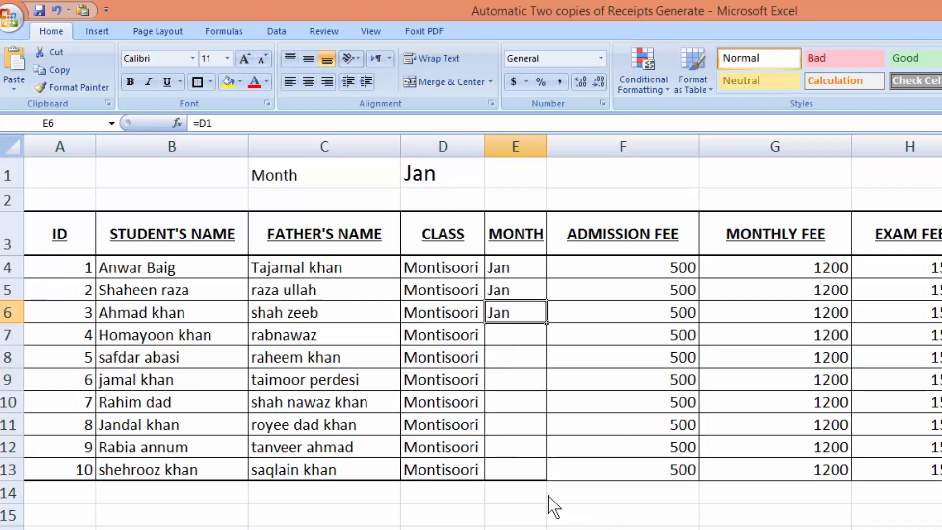
Choose Feb from the month list in D1 to test the linked MONTH cells.
click(448, 165)
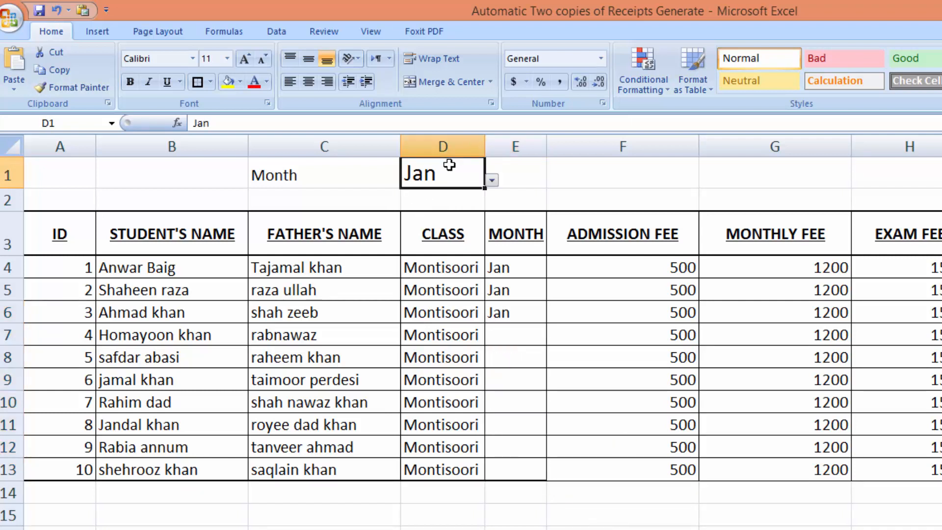
click(492, 180)
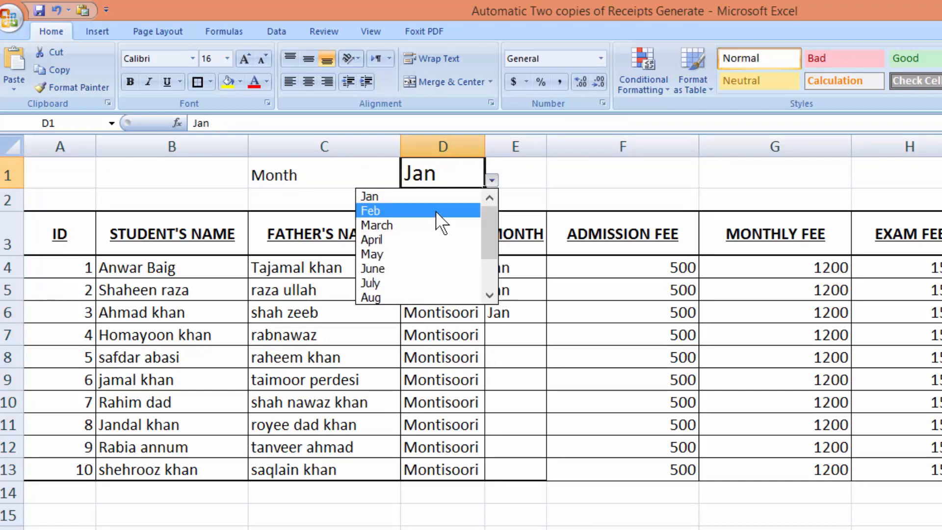
click(437, 212)
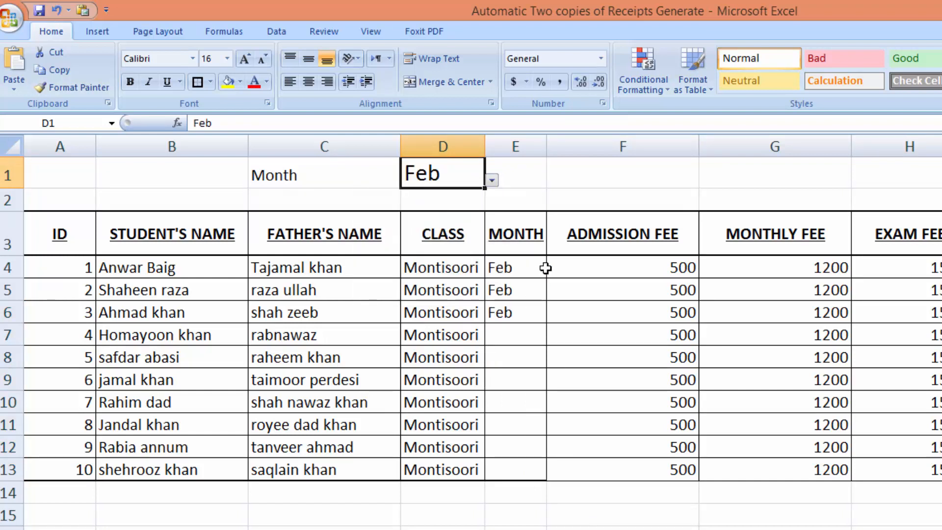
Enter the formula =D1 separately in the MONTH cells E7, E8 and E9 for students 4 to 6.
click(531, 309)
click(520, 336)
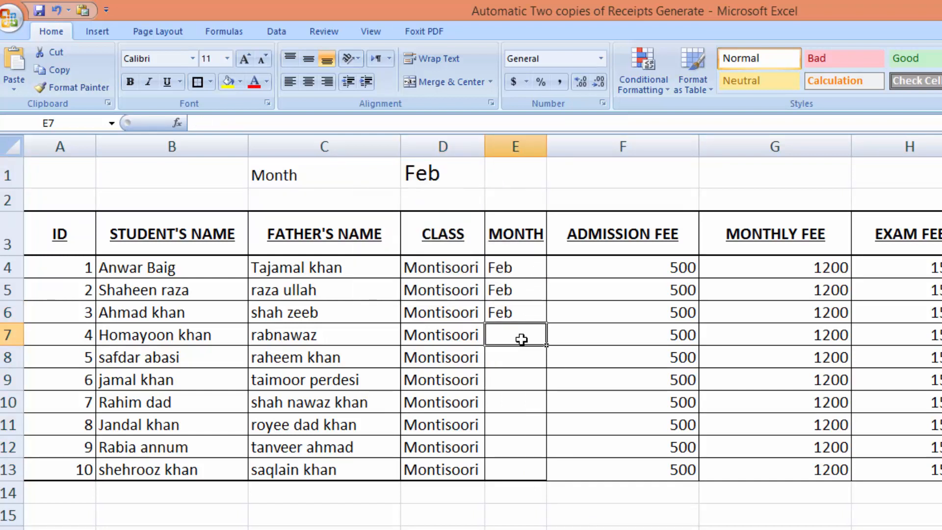
text(=)
click(448, 171)
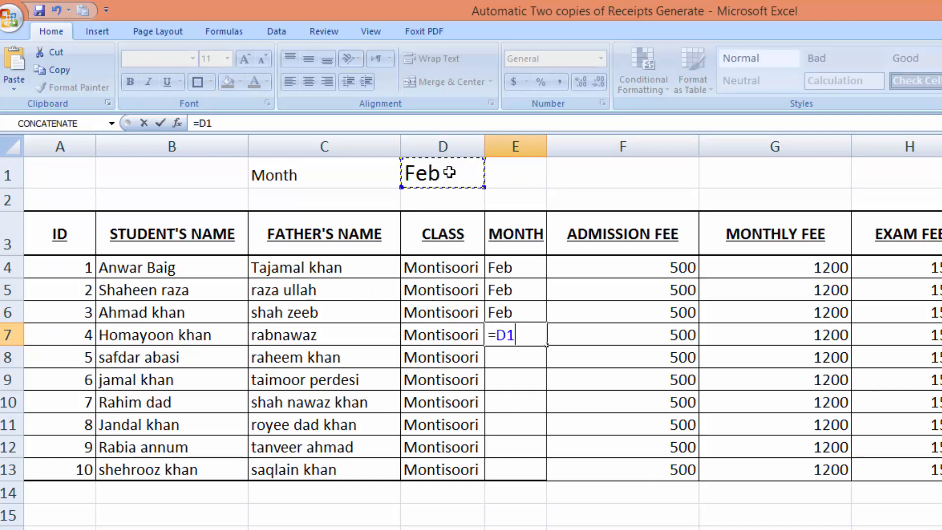
key(Return)
text(=)
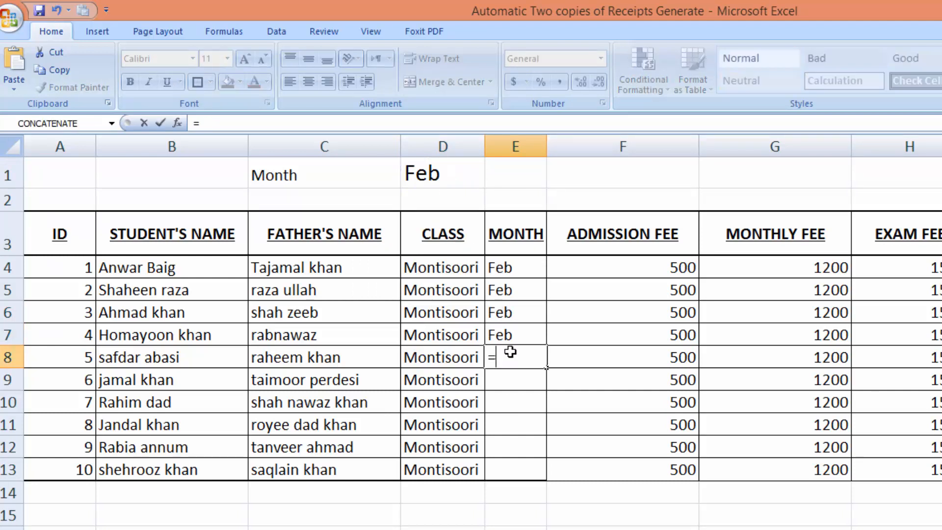
click(432, 173)
text(\)
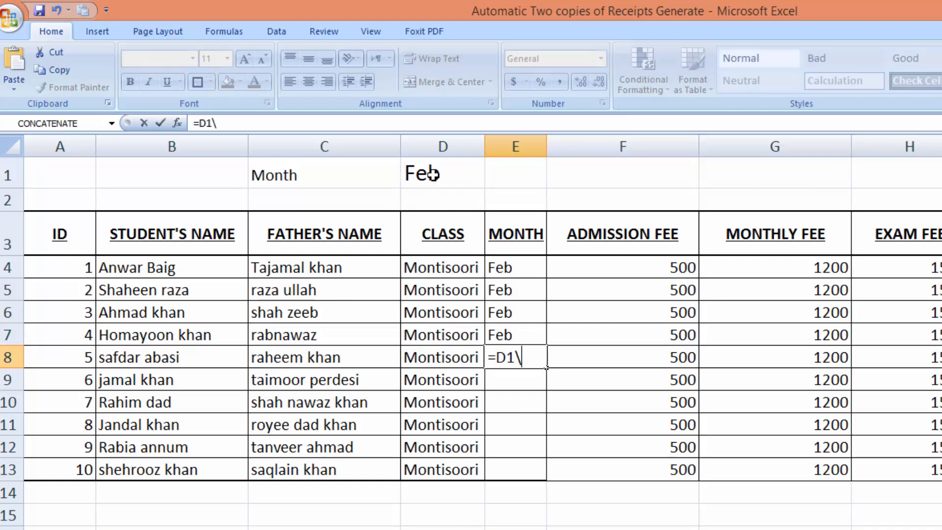
key(BackSpace)
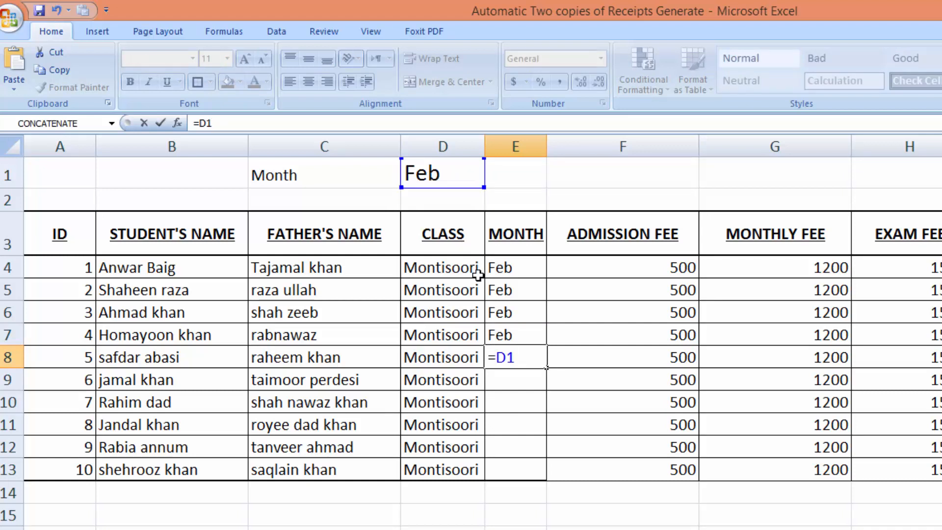
key(Return)
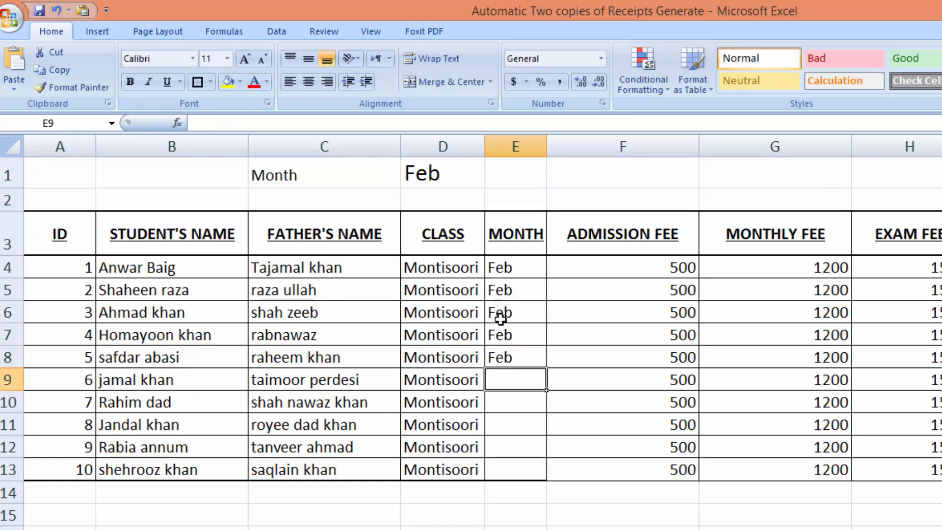
text(=)
click(447, 176)
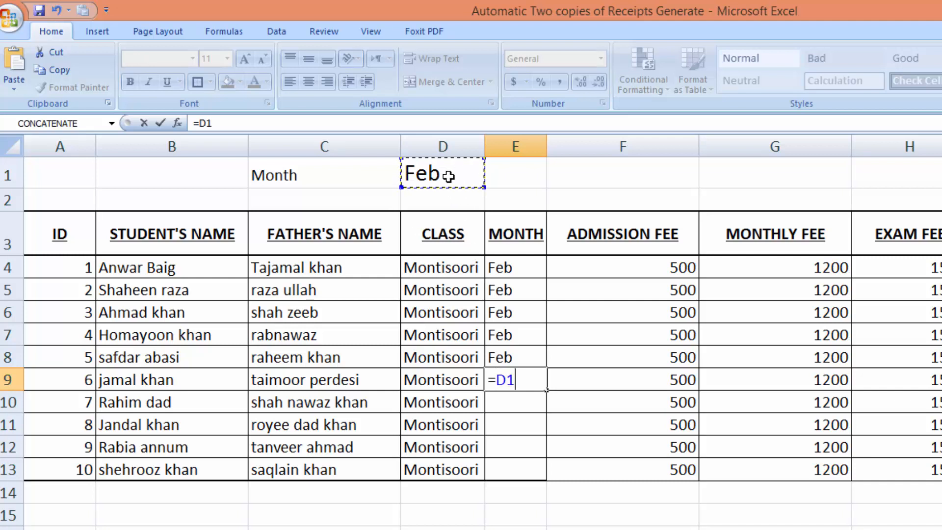
key(Return)
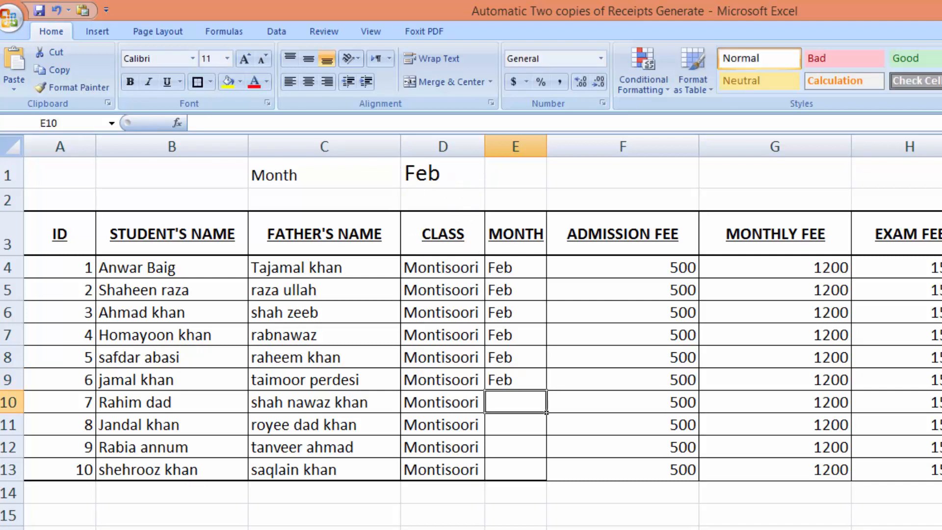
Paste the lookup formula =INDEX(Sheet3!B4:B13,MATCH(Sheet4!C5,Sheet3!A4:A13,0)) into the Month cell C9 of the School Copy receipt.
key(ctrl+Page_Down)
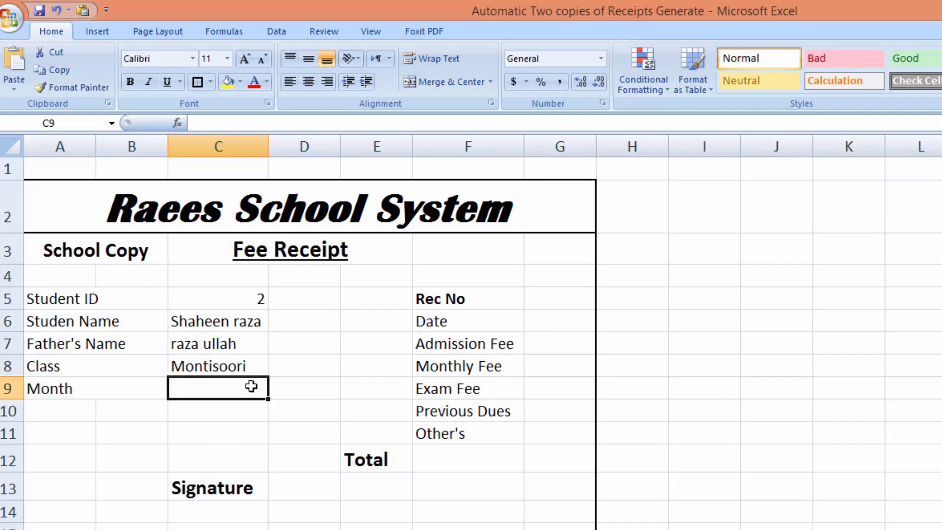
text(=INDEX(Sheet3!B4:B13,MATCH(Sheet4!C5,Sheet3!A4:A13,0)))
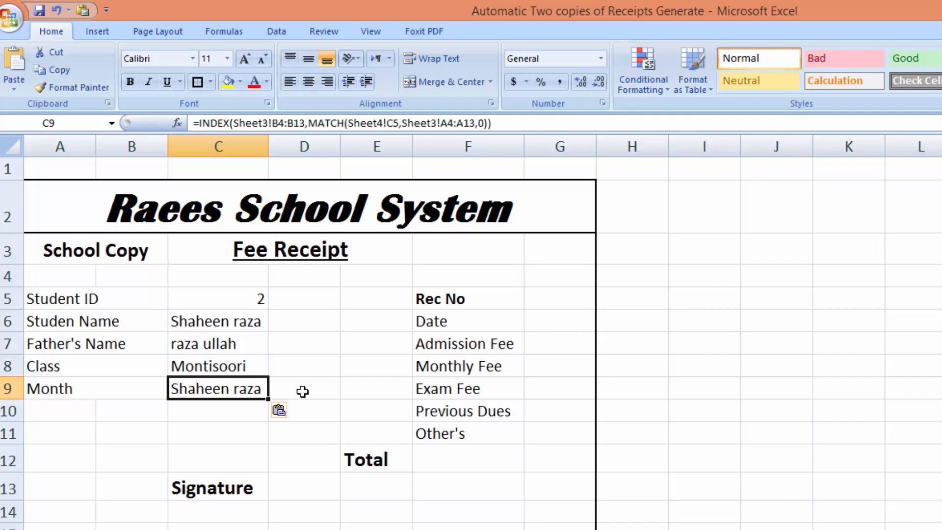
double_click(221, 389)
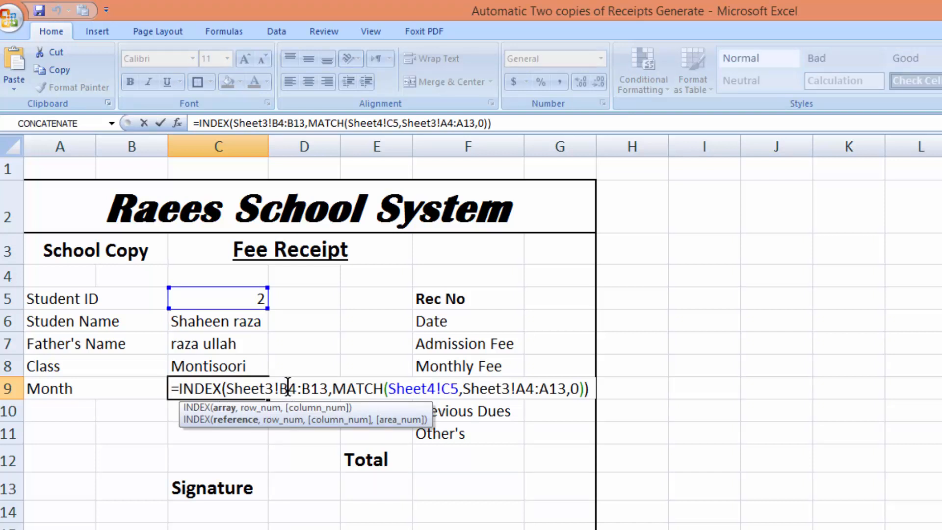
key(Escape)
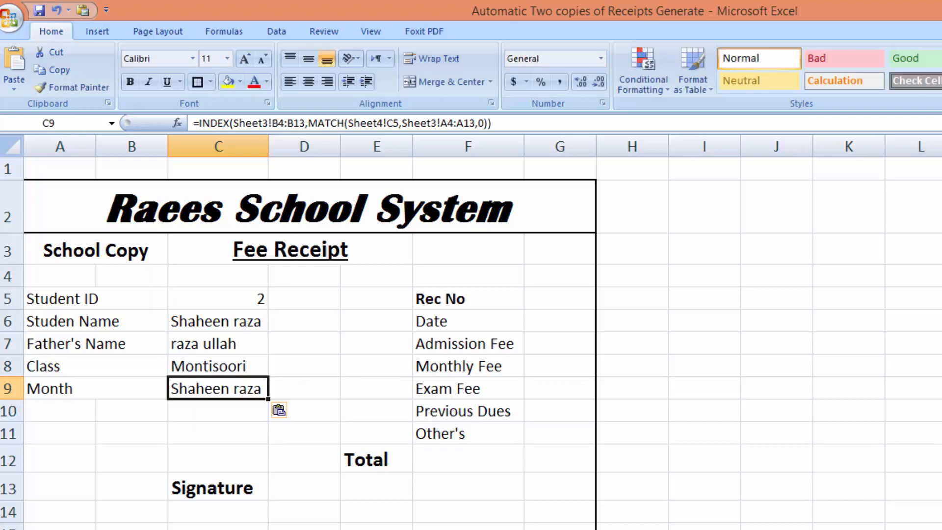
Check the month column in the fee table and change the INDEX range in the receipt's Month formula to Sheet3!E4:E13.
key(ctrl+Page_Up)
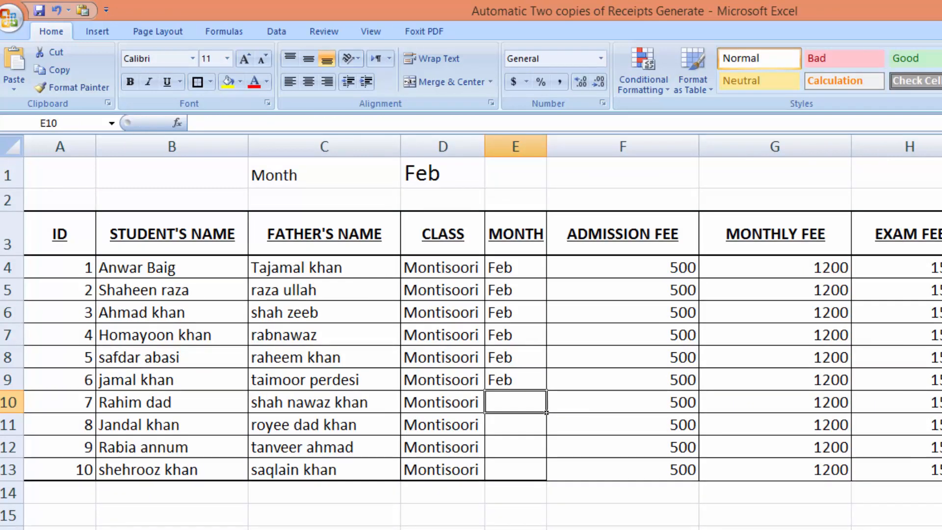
key(ctrl+Page_Down)
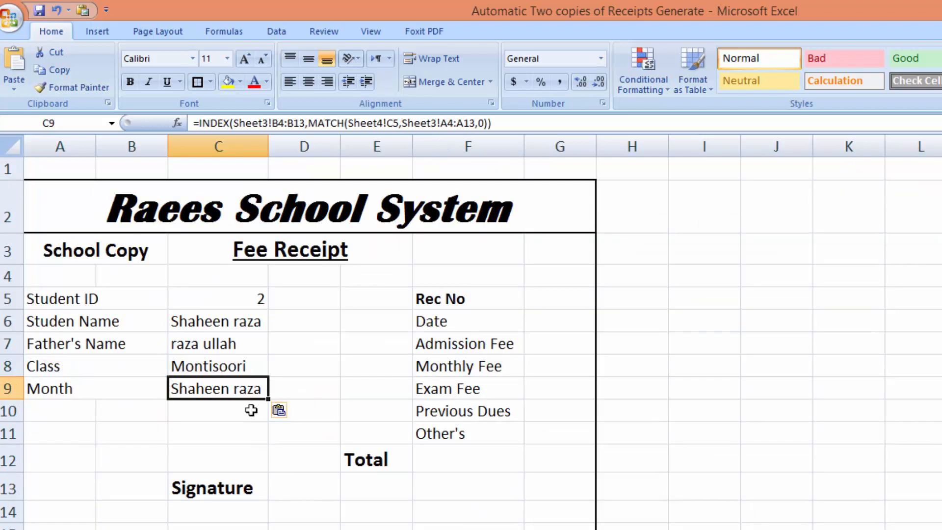
double_click(224, 391)
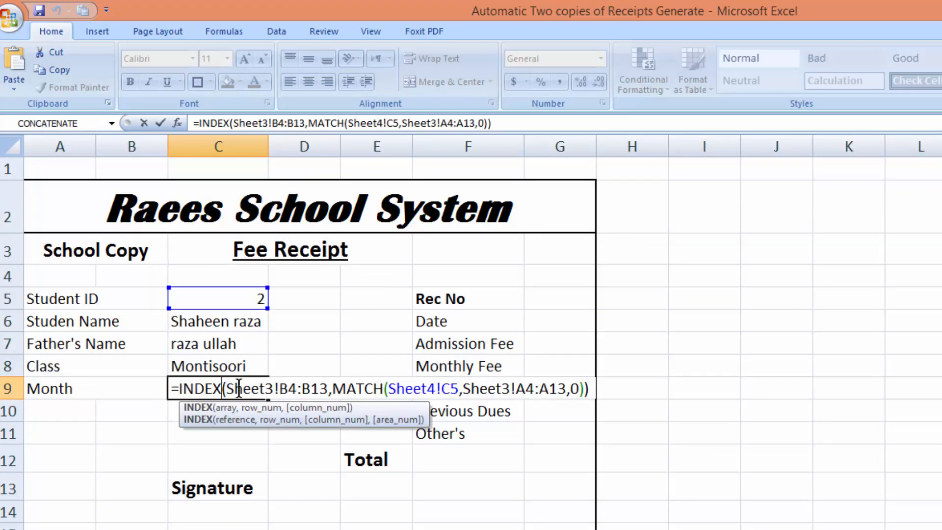
click(288, 387)
key(BackSpace)
text(E)
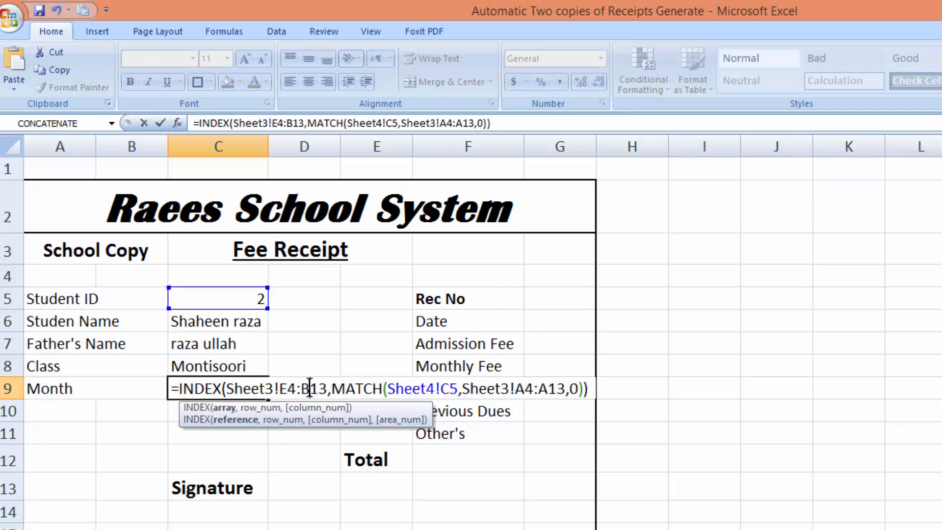
click(309, 385)
key(BackSpace)
text(E)
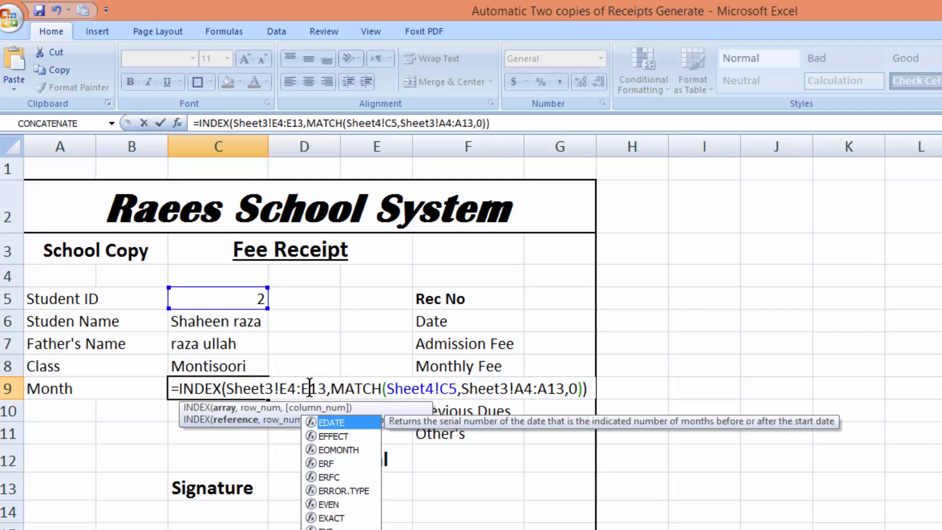
click(588, 390)
key(Return)
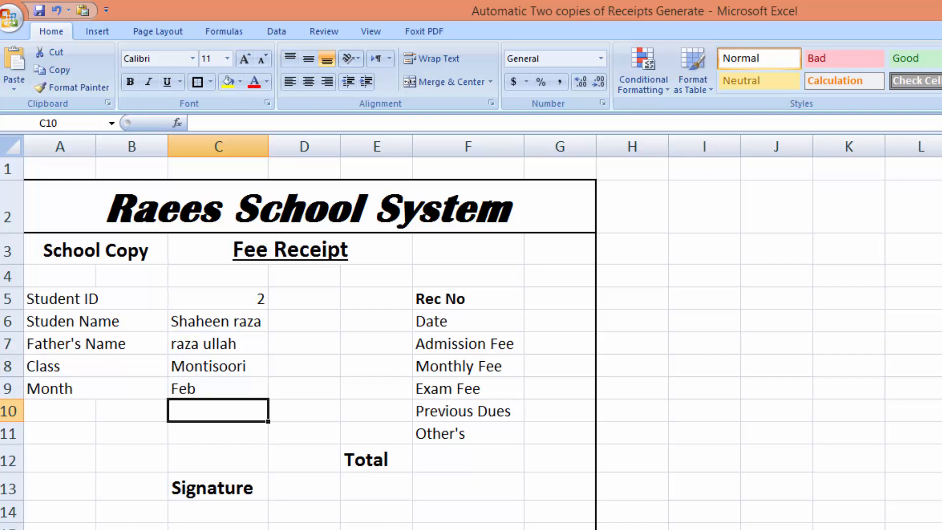
Check the admission fee column in the fee table and paste the INDEX/MATCH lookup formula into the receipt's Admission Fee cell G7.
click(344, 529)
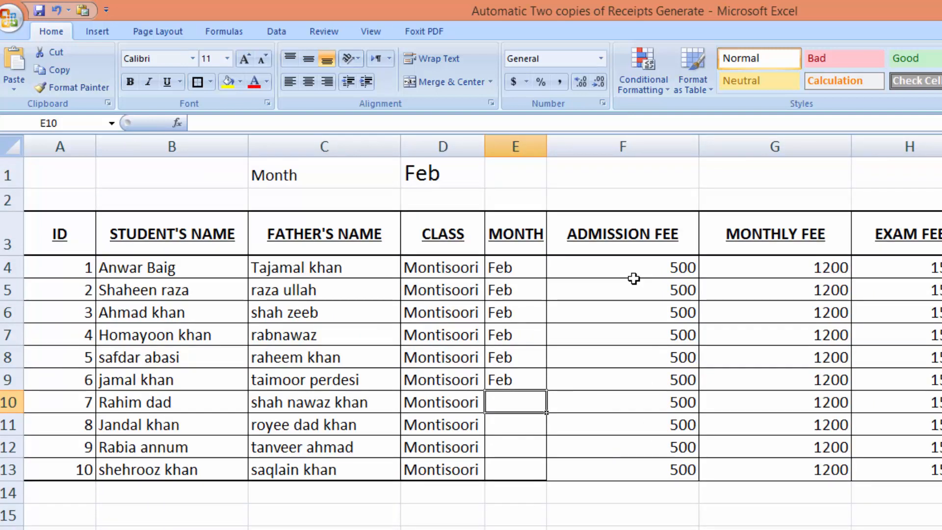
click(294, 529)
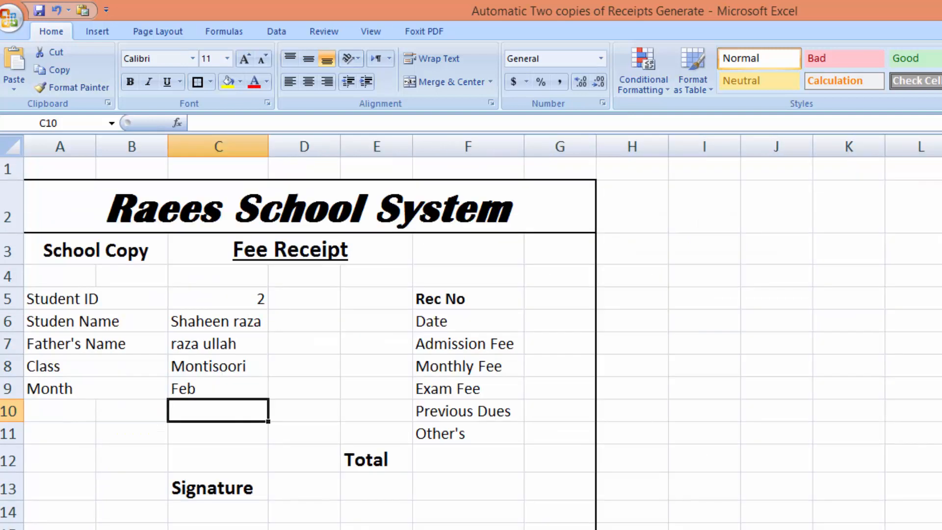
click(545, 346)
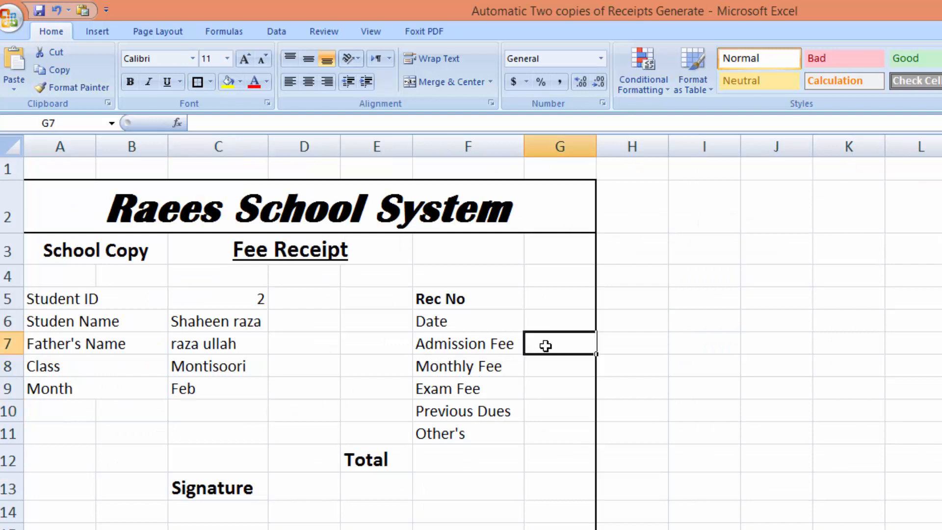
text(=INDEX(Sheet3!B4:B13,MATCH(Sheet4!C5,Sheet3!A4:A13,0)))
Change the INDEX range in the Admission Fee formula in G7 to Sheet3!F4:F13.
double_click(546, 345)
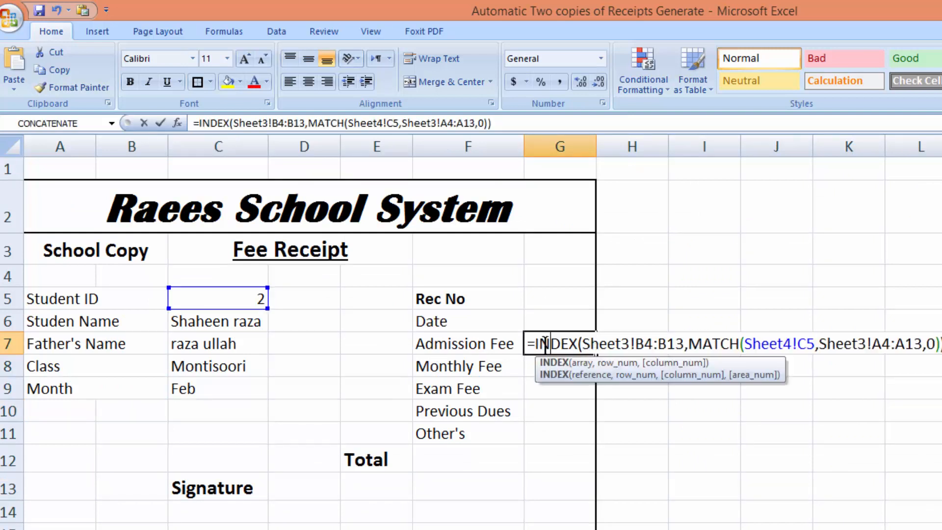
click(645, 342)
key(BackSpace)
text(F)
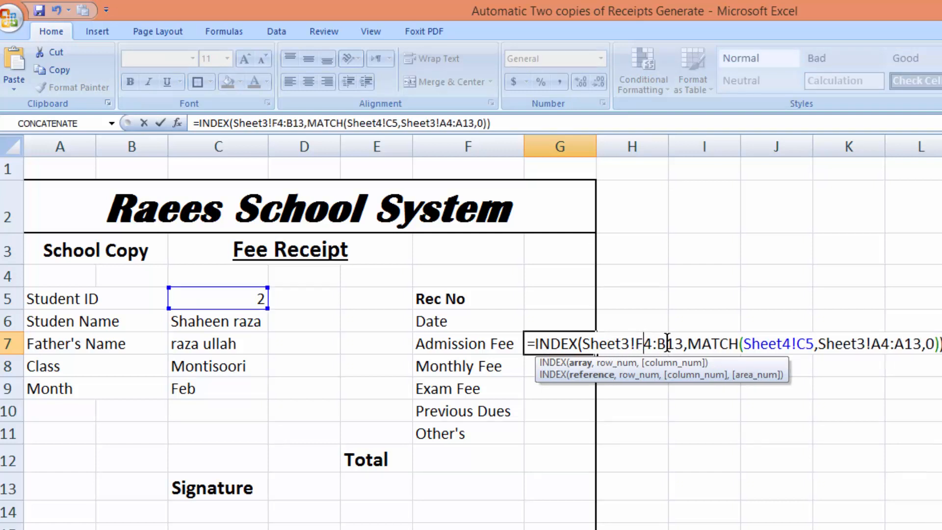
click(666, 342)
key(BackSpace)
text(F)
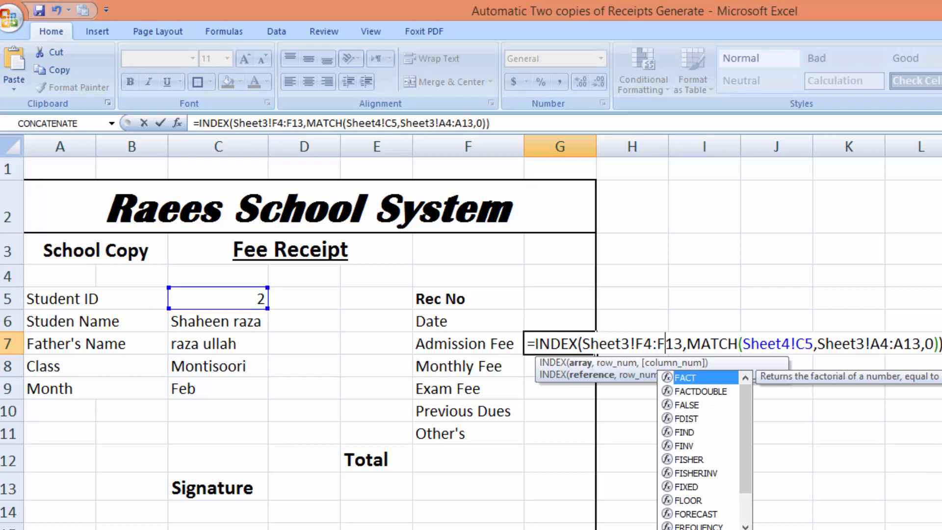
key(Return)
key(Return)
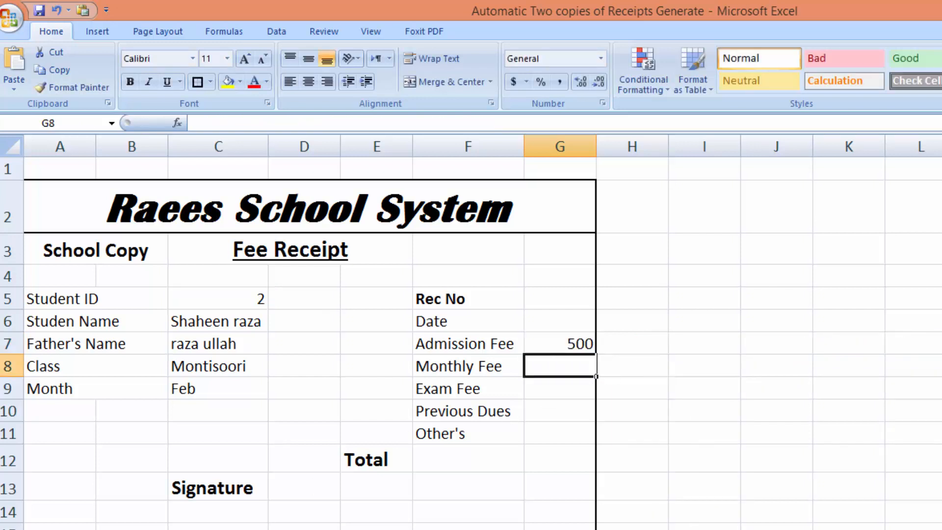
Check the monthly fee column in the fee table and paste the INDEX/MATCH lookup formula into the receipt's Monthly Fee cell G8.
key(ctrl+Page_Up)
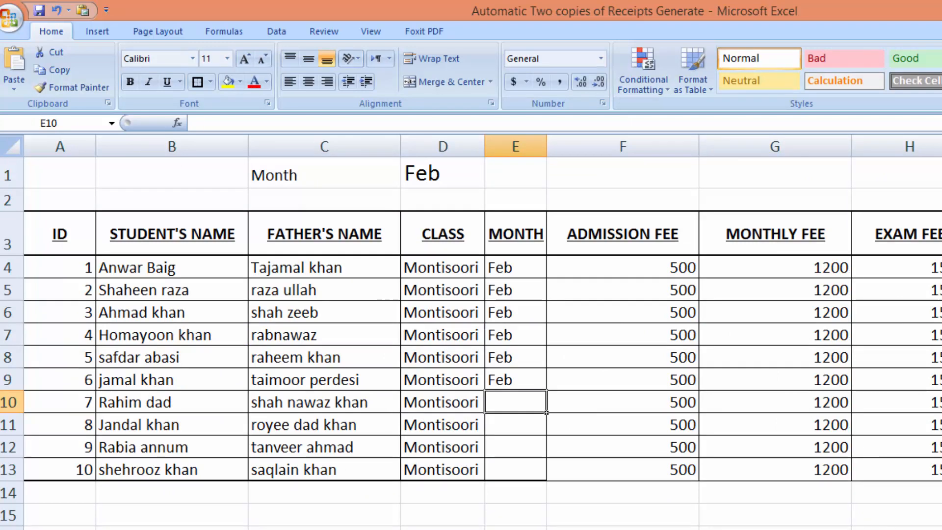
key(ctrl+Page_Down)
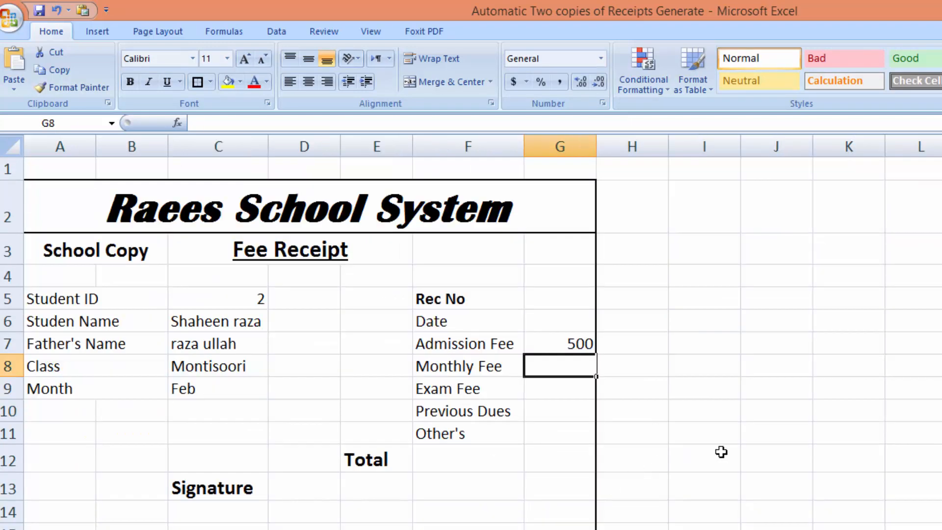
text(=INDEX(Sheet3!B4:B13,MATCH(Sheet4!C5,Sheet3!A4:A13,0)))
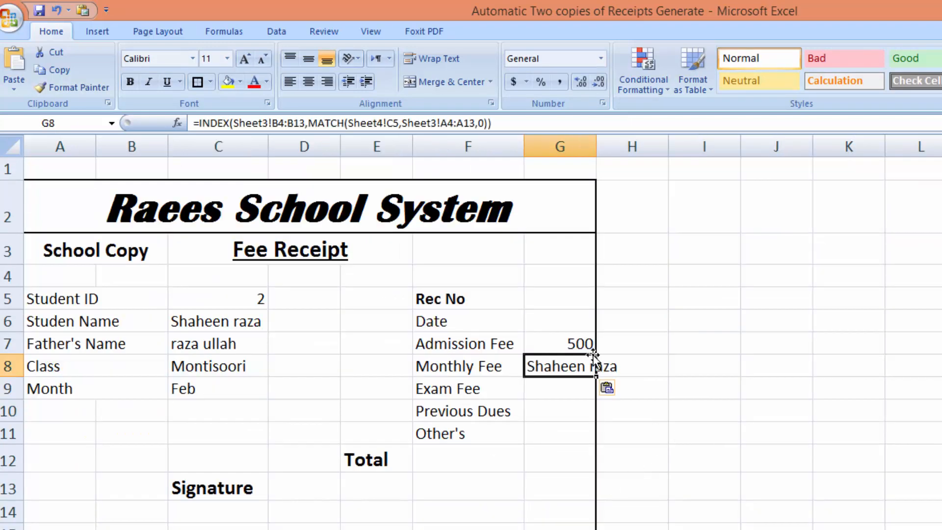
Change the INDEX range in the Monthly Fee formula in G8 to Sheet3!G4:G13.
double_click(574, 366)
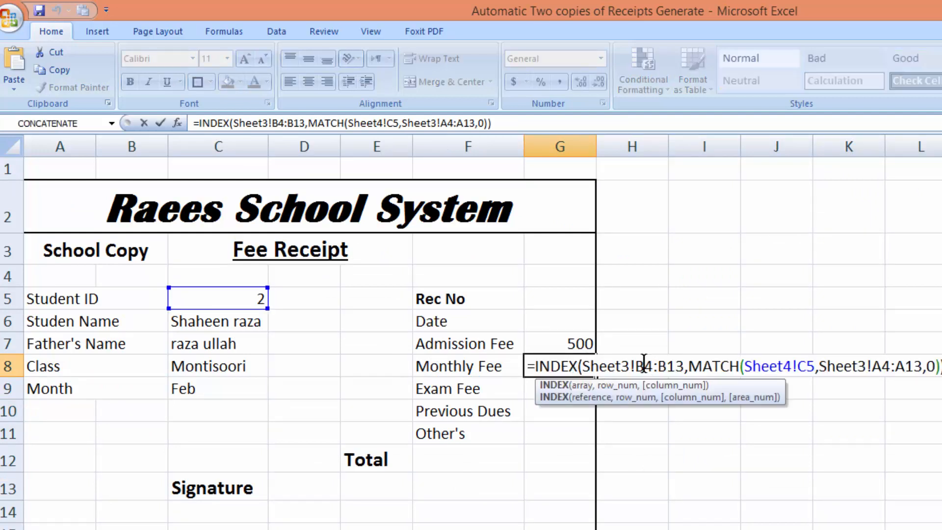
click(652, 366)
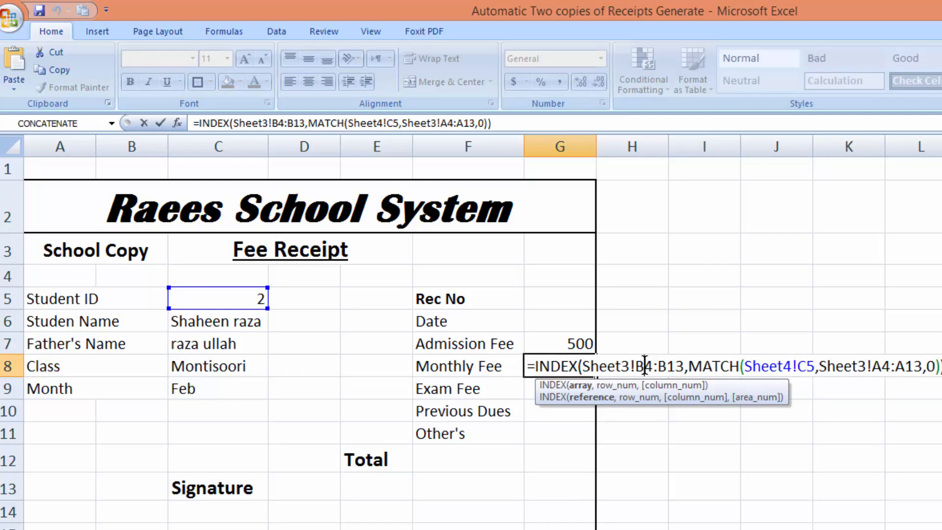
key(BackSpace)
text(G)
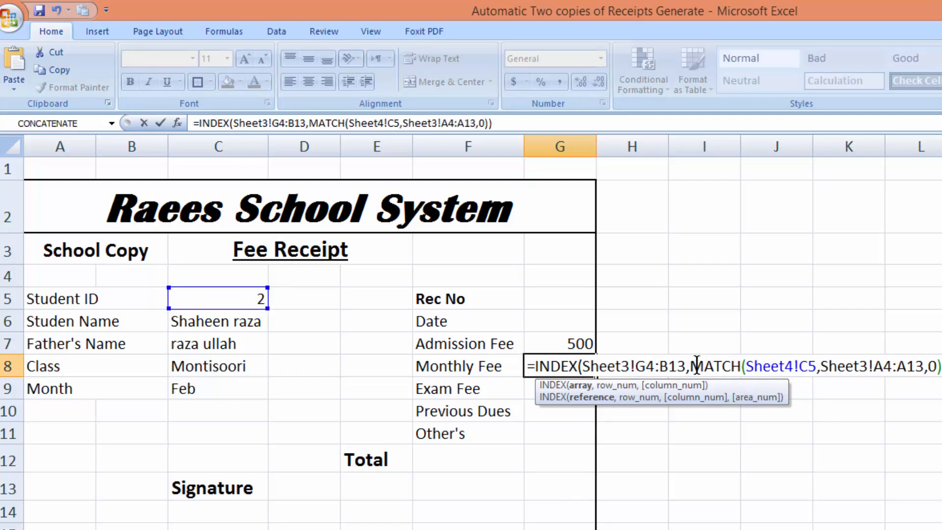
click(668, 366)
key(BackSpace)
text(G)
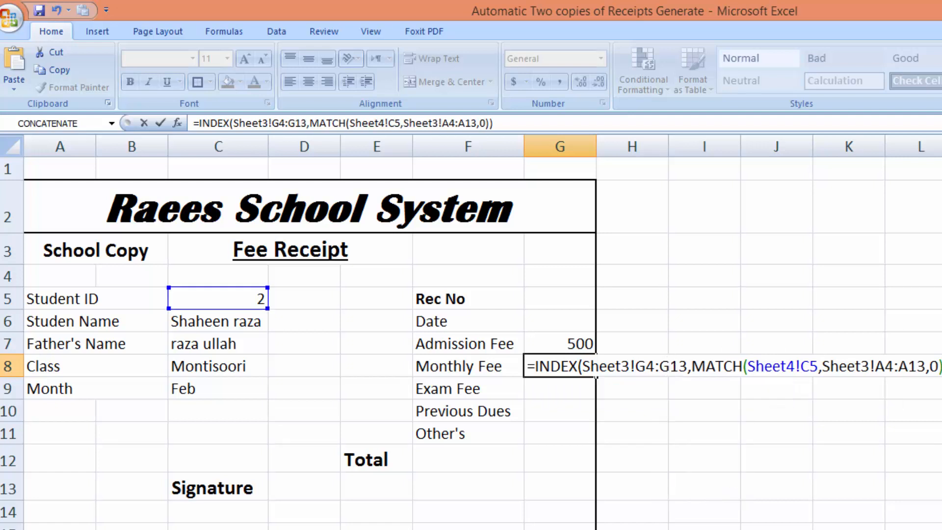
key(Return)
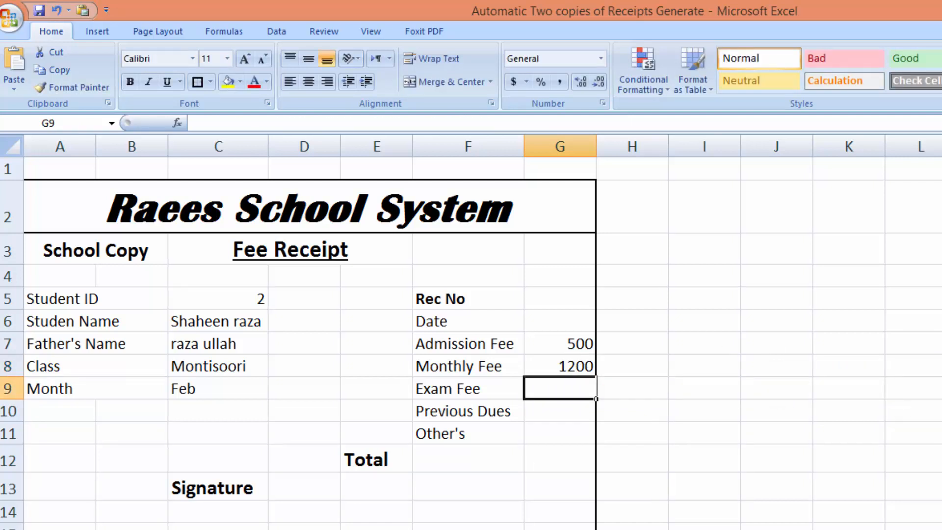
Check the exam fee column in the fee table and paste the INDEX/MATCH lookup formula into the receipt's Exam Fee cell G9.
key(ctrl+Page_Up)
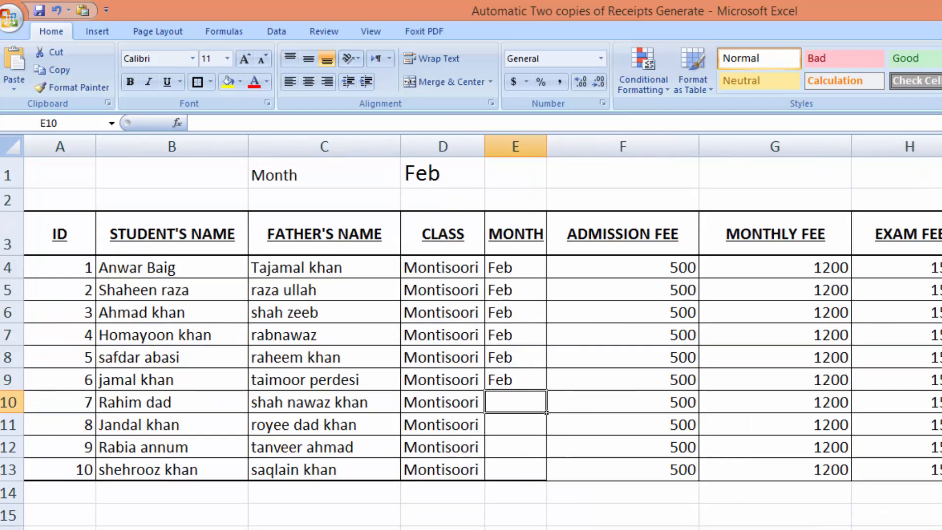
key(ctrl+Page_Down)
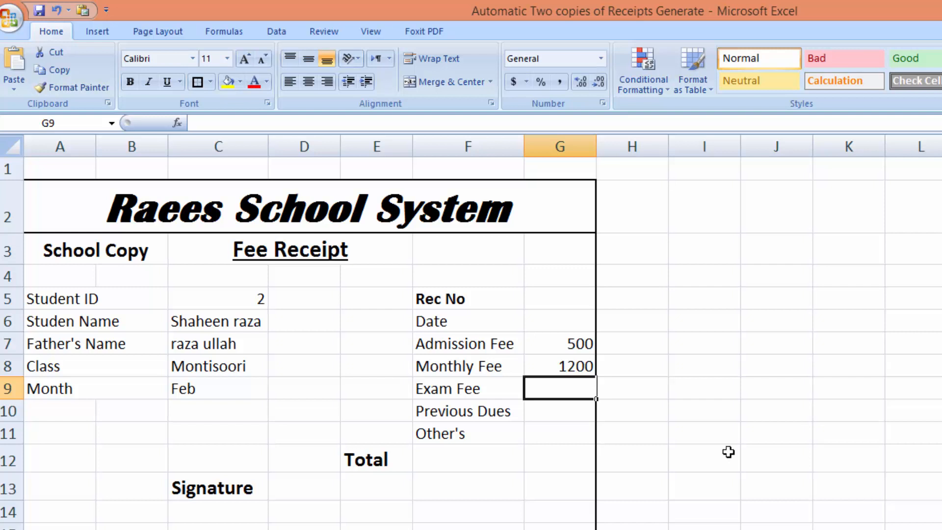
text(=INDEX(Sheet3!B4:B13,MATCH(Sheet4!C5,Sheet3!A4:A13,0)))
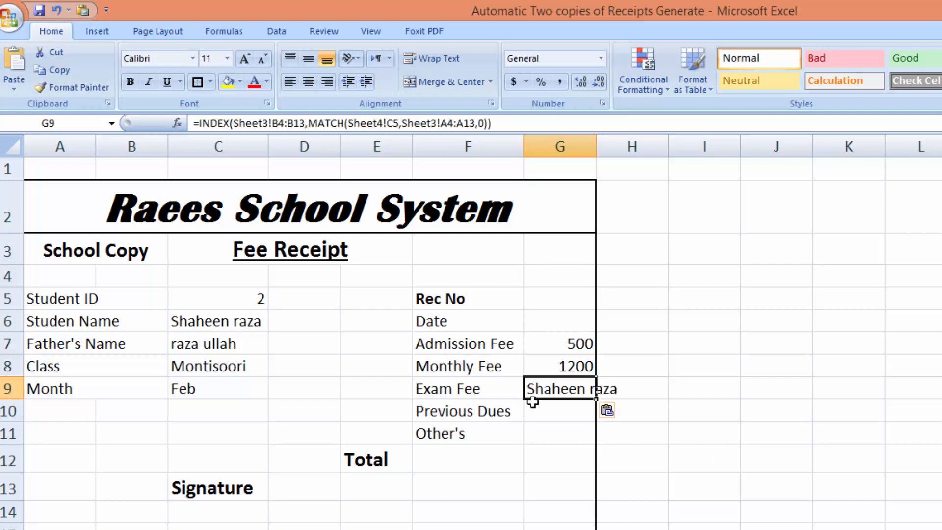
Change the INDEX range in the Exam Fee formula in G9 to Sheet3!H4:H13.
double_click(558, 387)
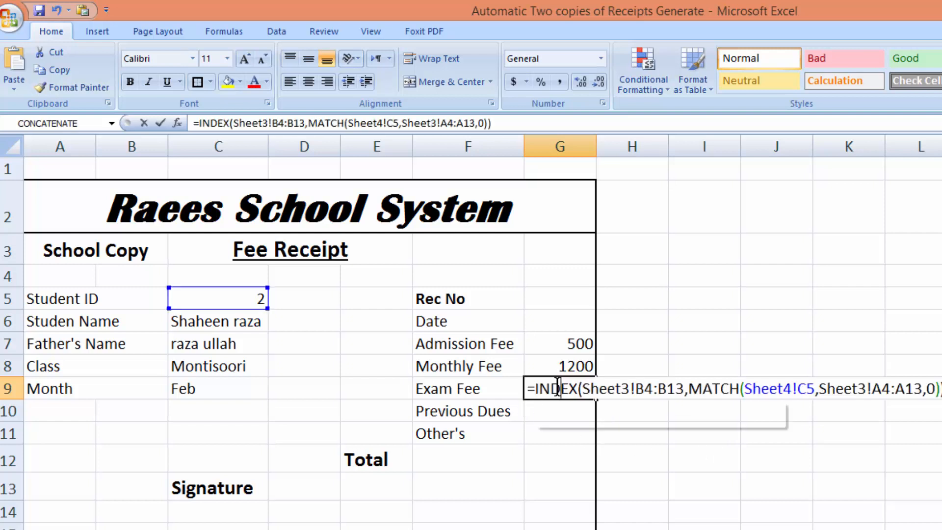
click(644, 388)
key(BackSpace)
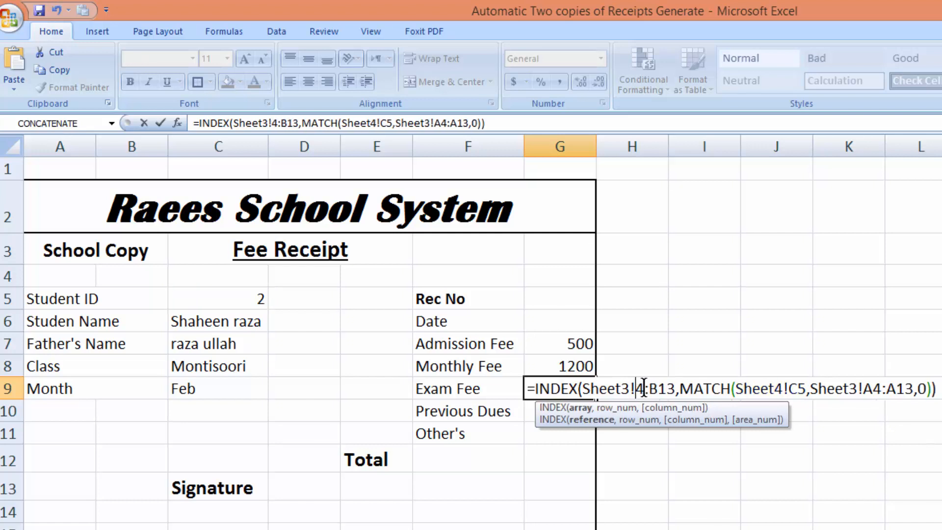
text(H)
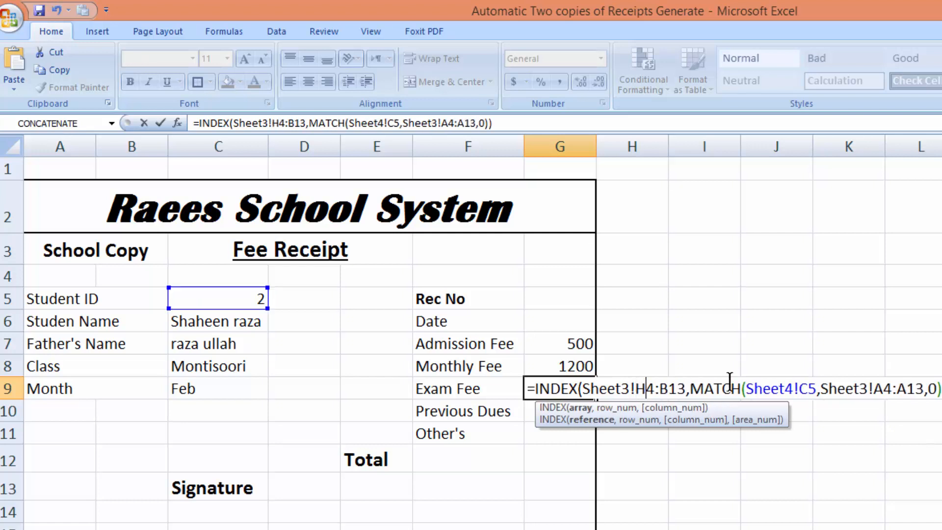
click(667, 388)
key(BackSpace)
text(H)
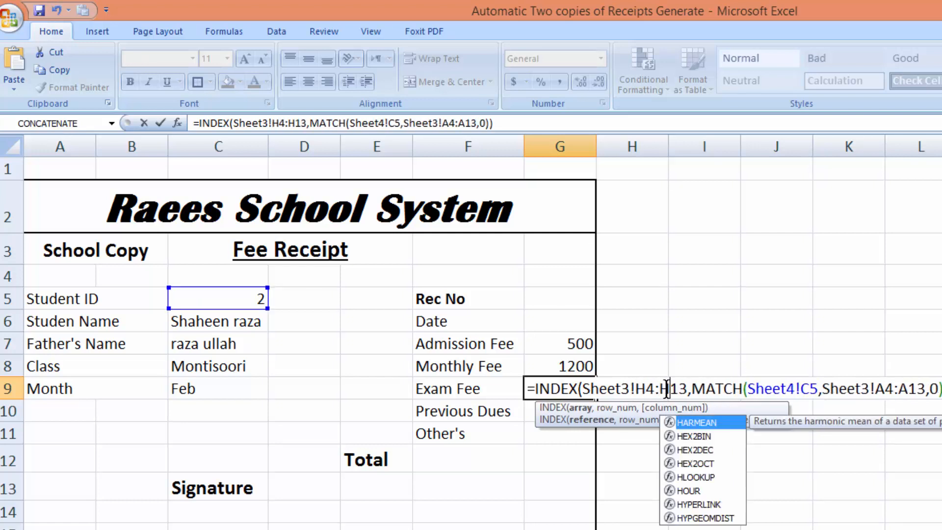
key(Return)
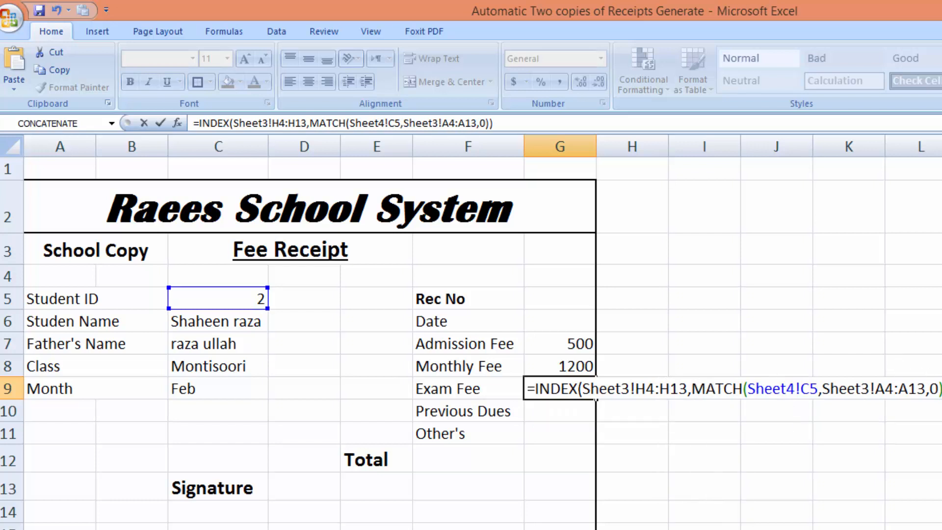
key(Return)
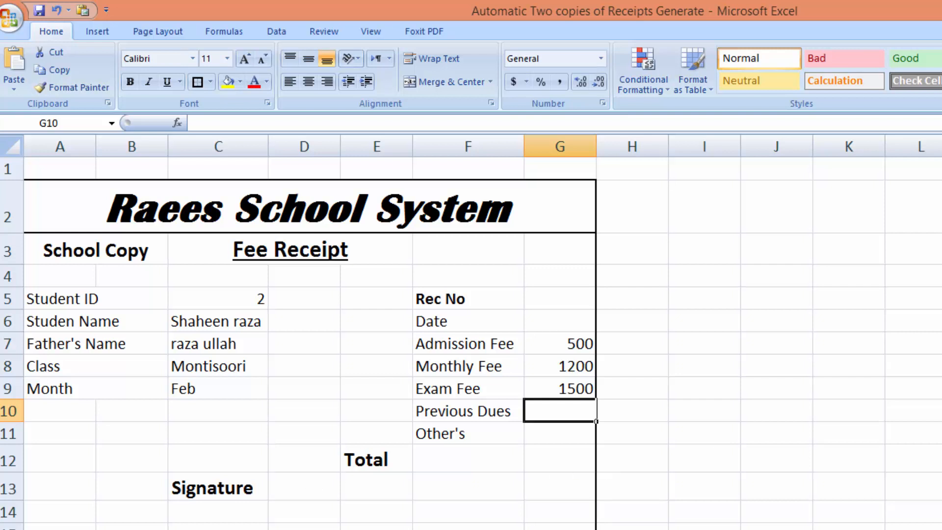
Set the School Copy's Student ID in C5 to 3 to test the lookup fields.
scroll(471, 344, down, 6)
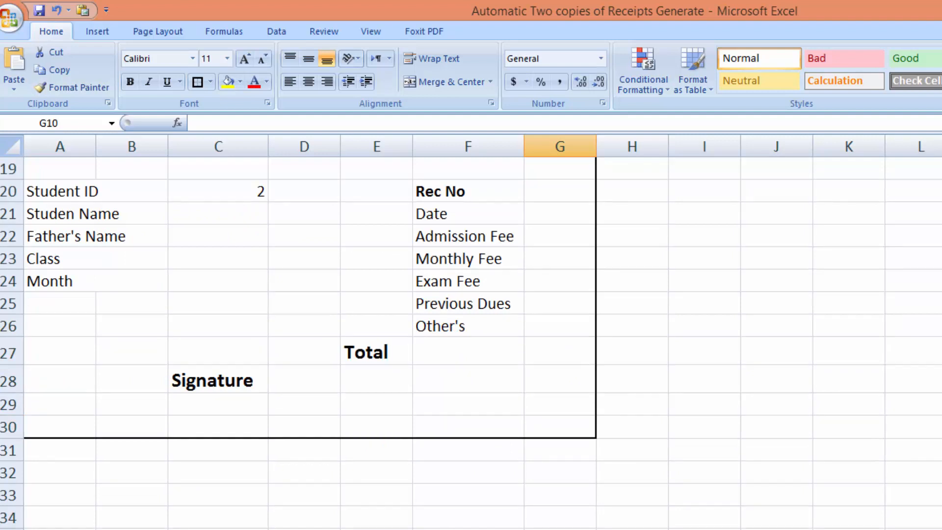
scroll(471, 343, up, 4)
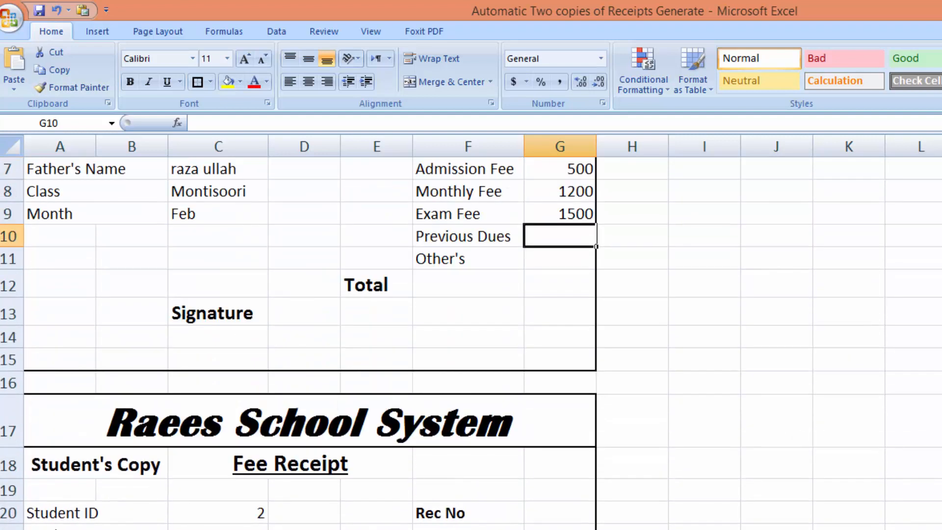
scroll(368, 227, up, 2)
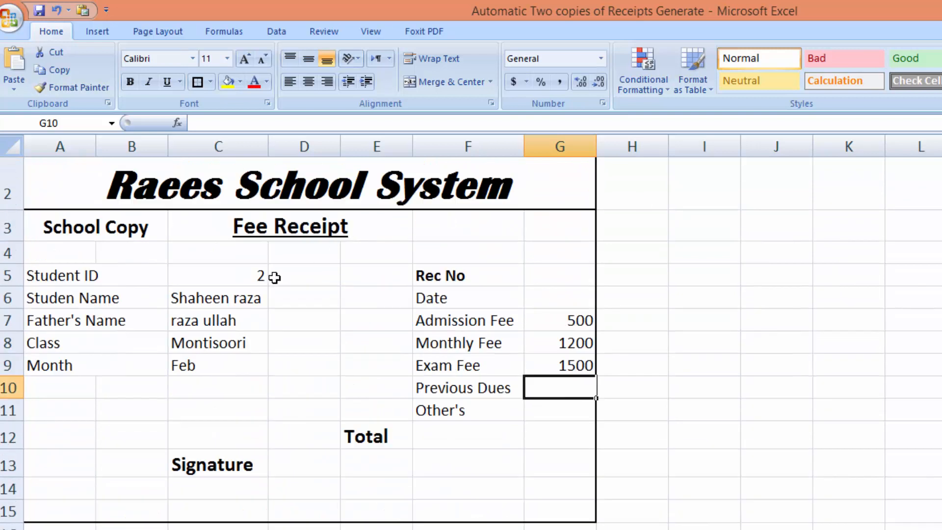
click(238, 272)
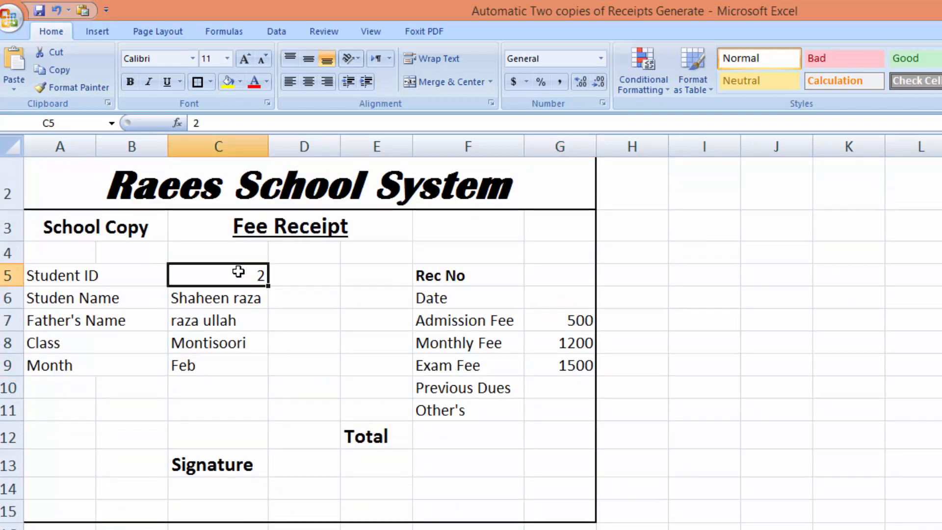
text(3)
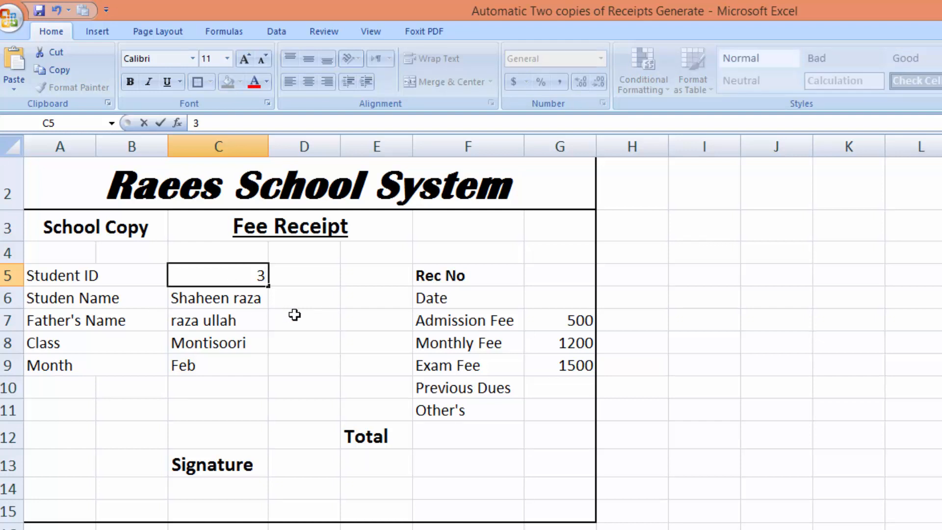
key(Tab)
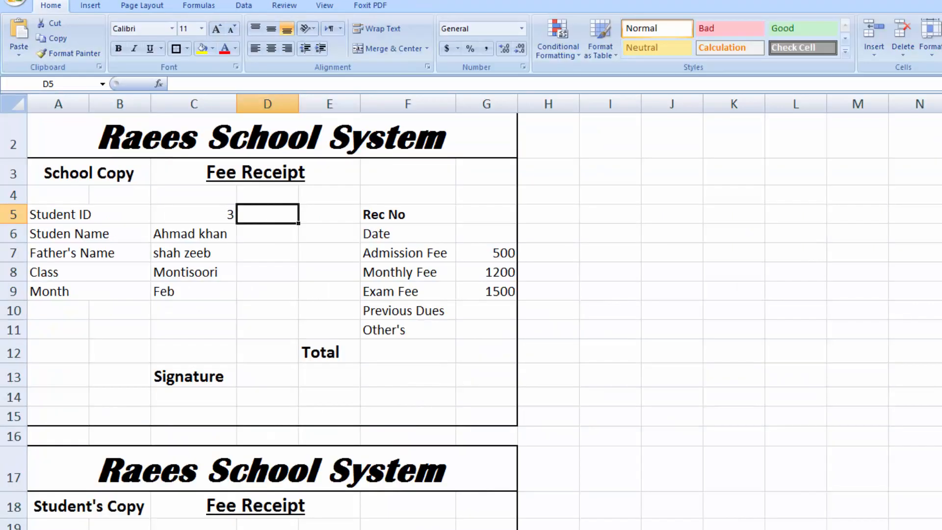
Link the Student's Copy name cell C21 to the School Copy's student name with the formula =C6.
scroll(471, 319, down, 2)
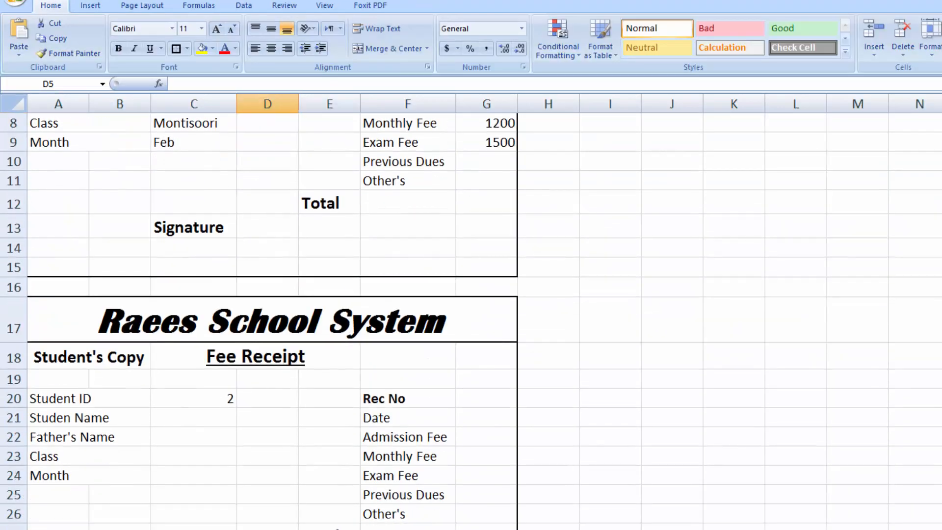
scroll(471, 319, down, 1)
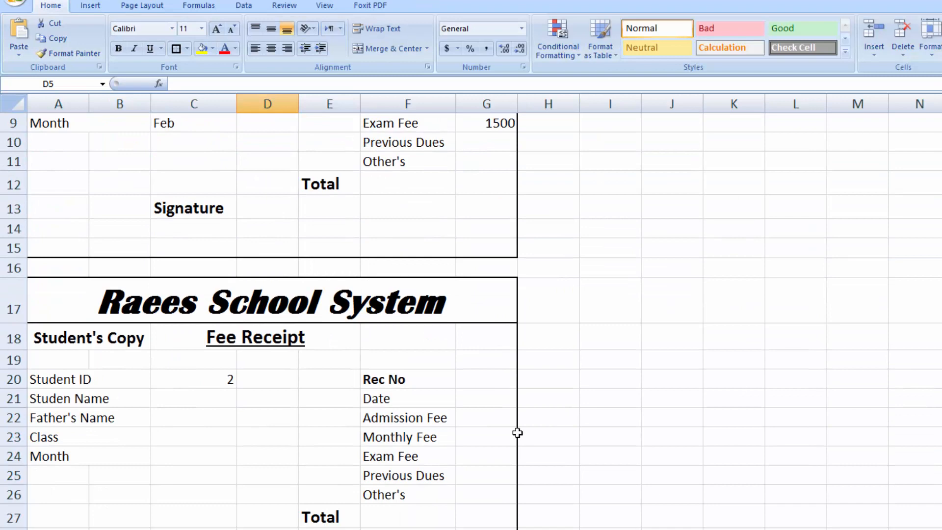
click(178, 401)
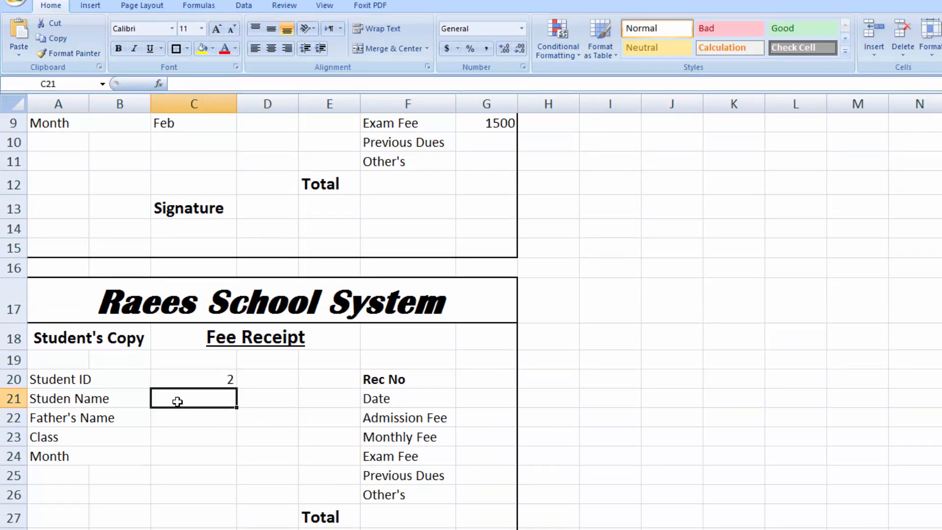
text(=)
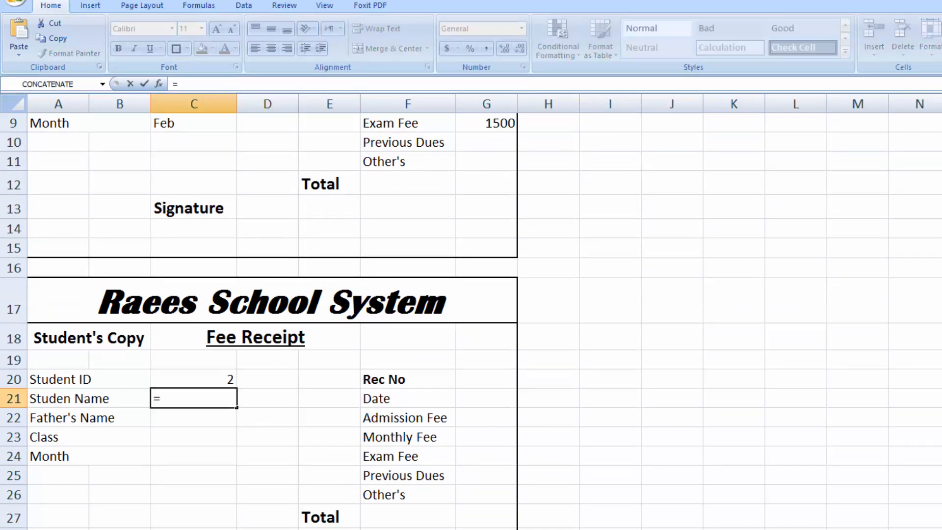
scroll(206, 491, up, 3)
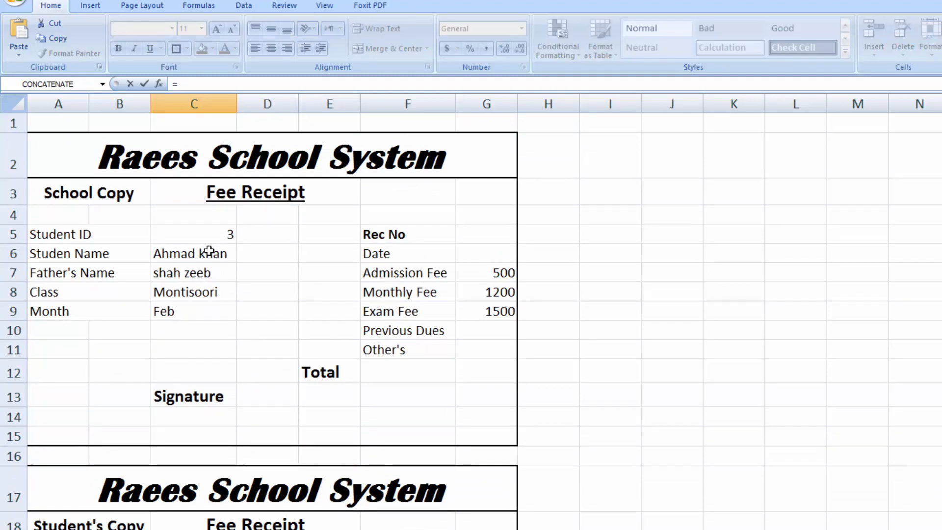
click(209, 252)
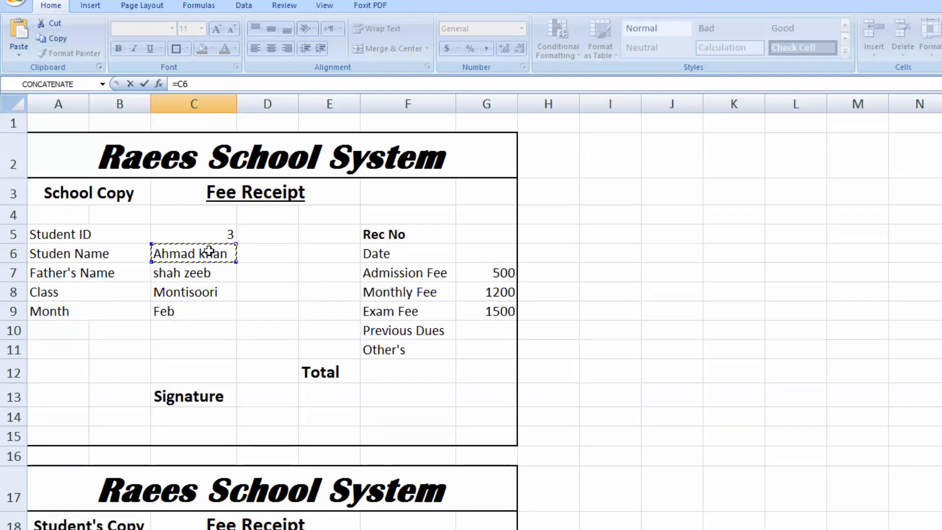
key(Return)
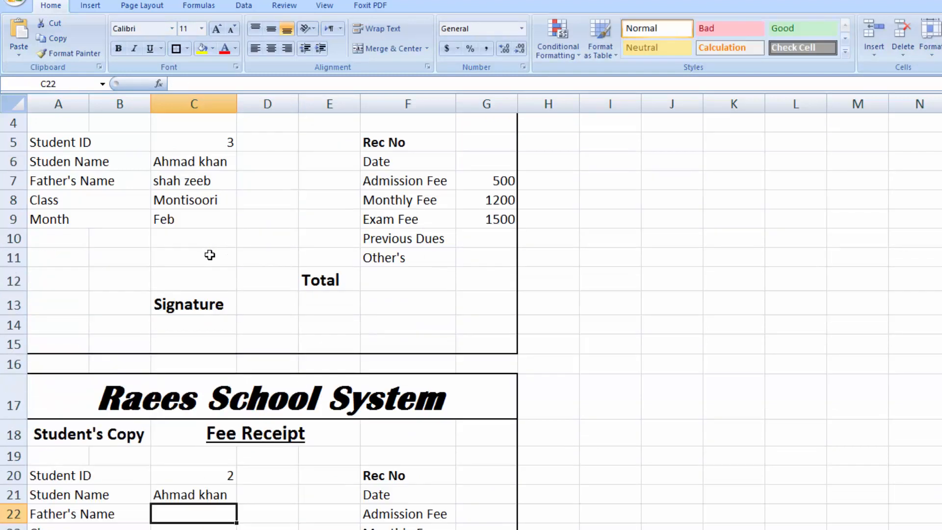
Fill the link formula from C21 down to C24 for the Student's Copy father's name, class and month.
click(212, 492)
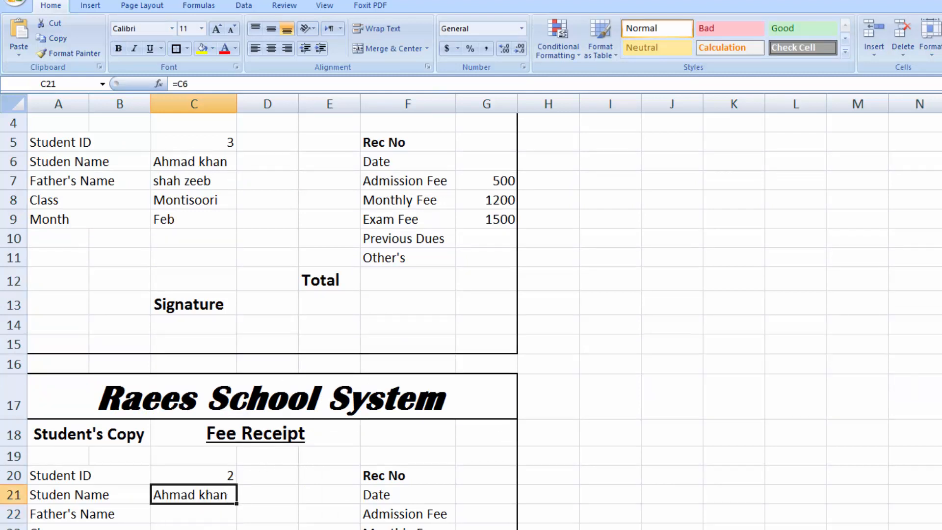
scroll(471, 319, down, 1)
scroll(358, 404, down, 2)
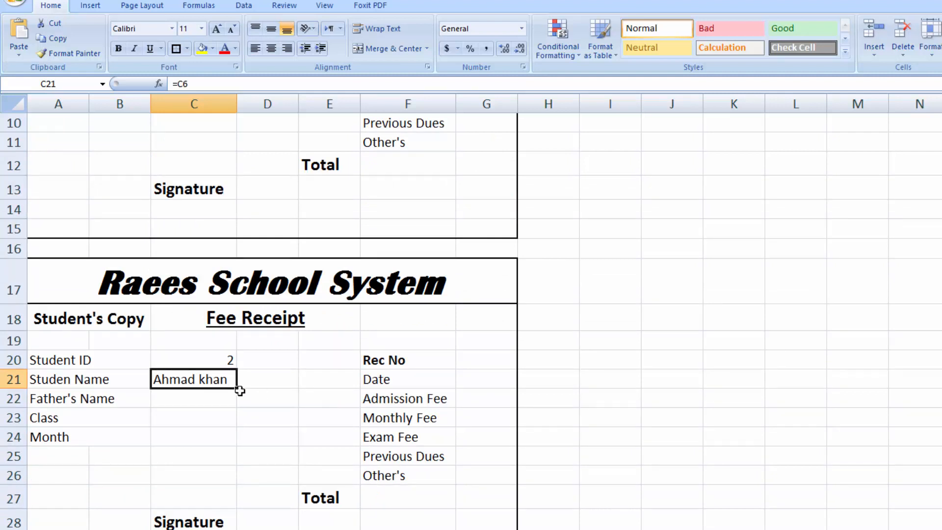
drag(236, 389, 234, 444)
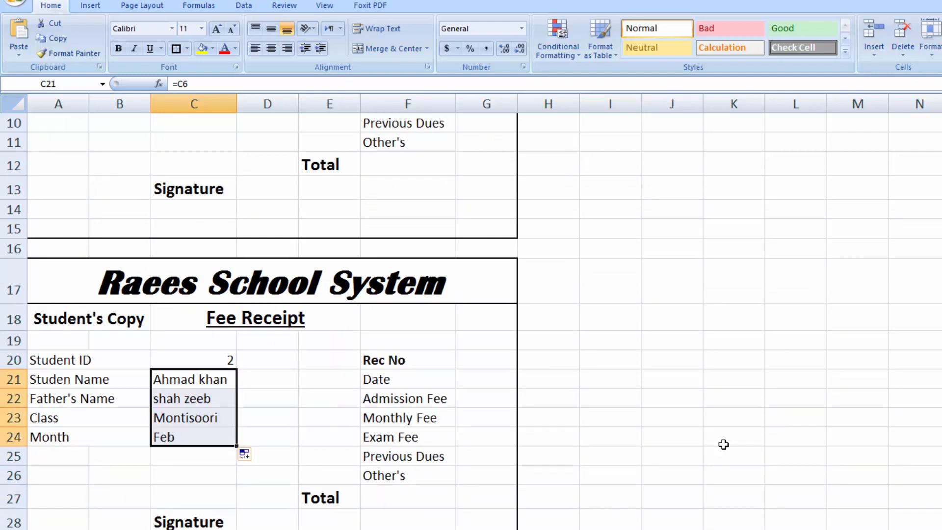
Set the Student's Copy Student ID in C20 to 3, replacing a trial entry of 4.
click(200, 353)
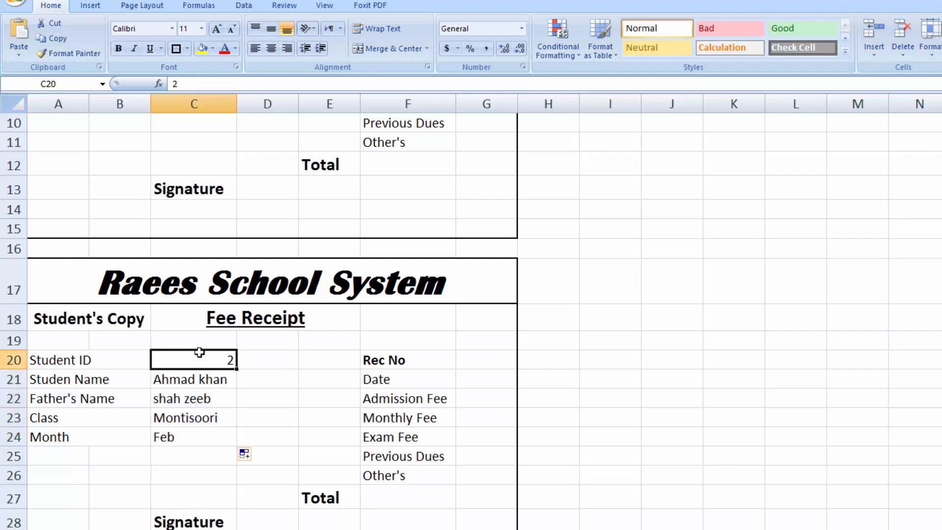
text(4)
key(Tab)
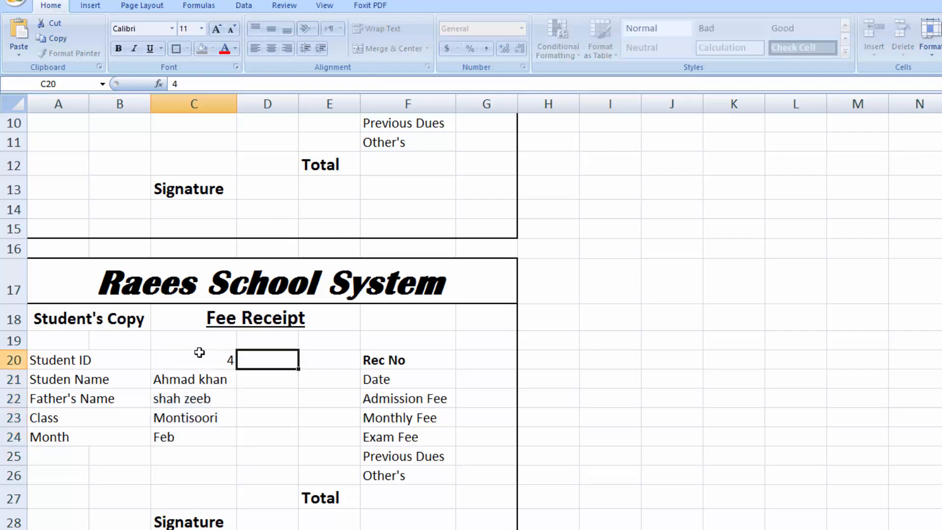
text(3)
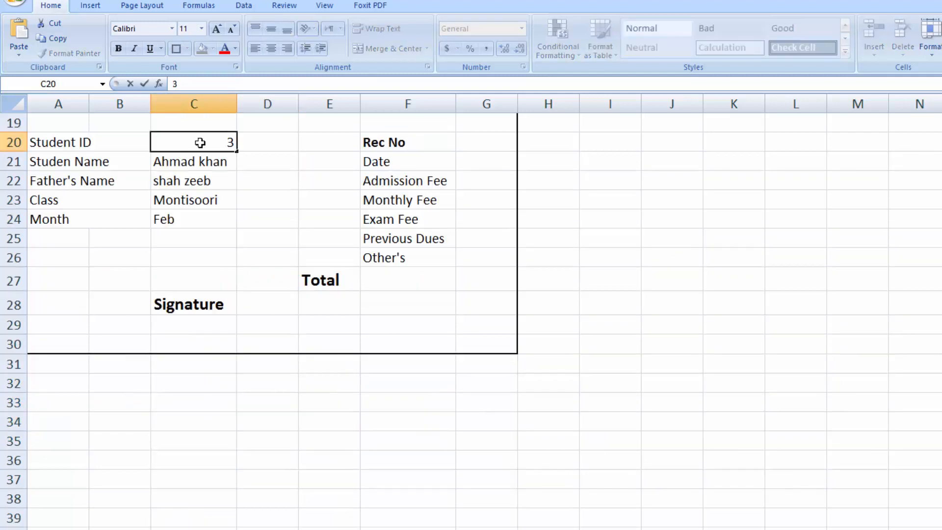
key(Tab)
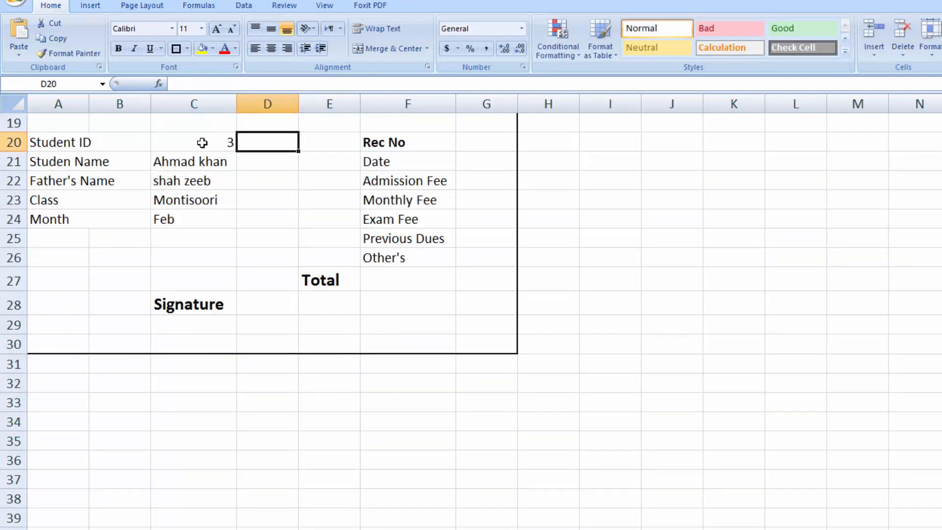
click(203, 142)
Set the School Copy's Student ID in C5 to 4 and check the linked fields and Student ID cell C20 in the Student's Copy.
scroll(931, 143, up, 6)
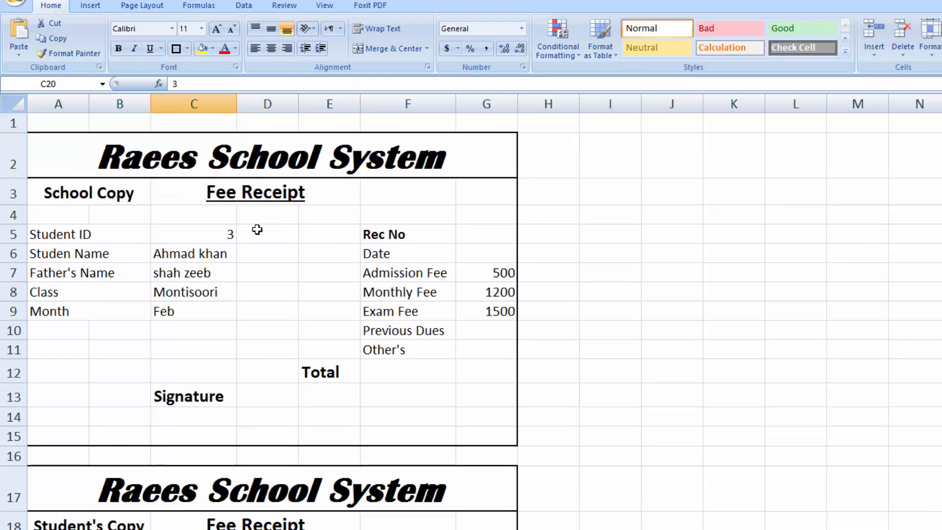
click(179, 239)
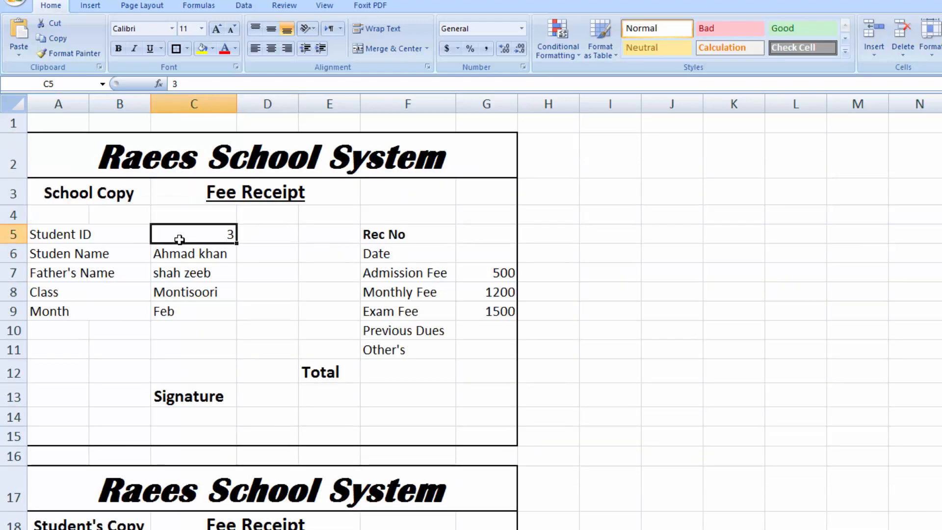
text(4)
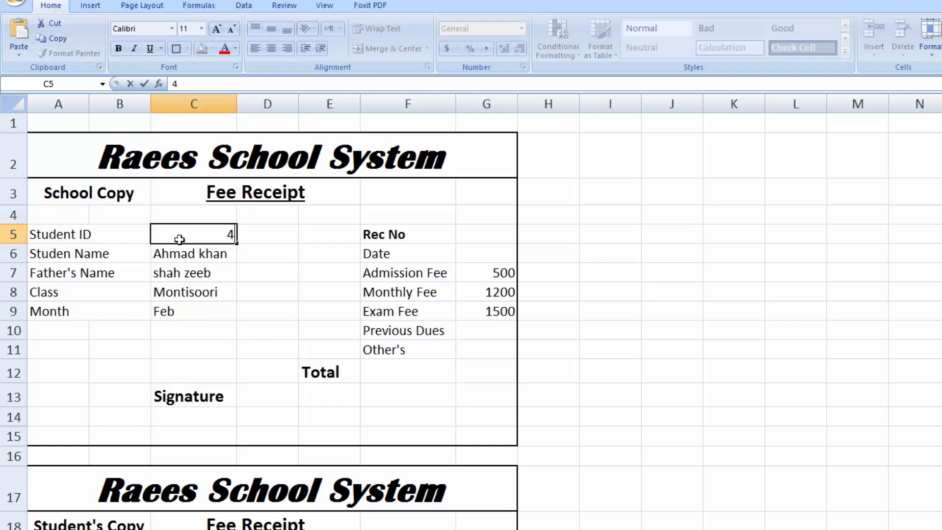
key(Tab)
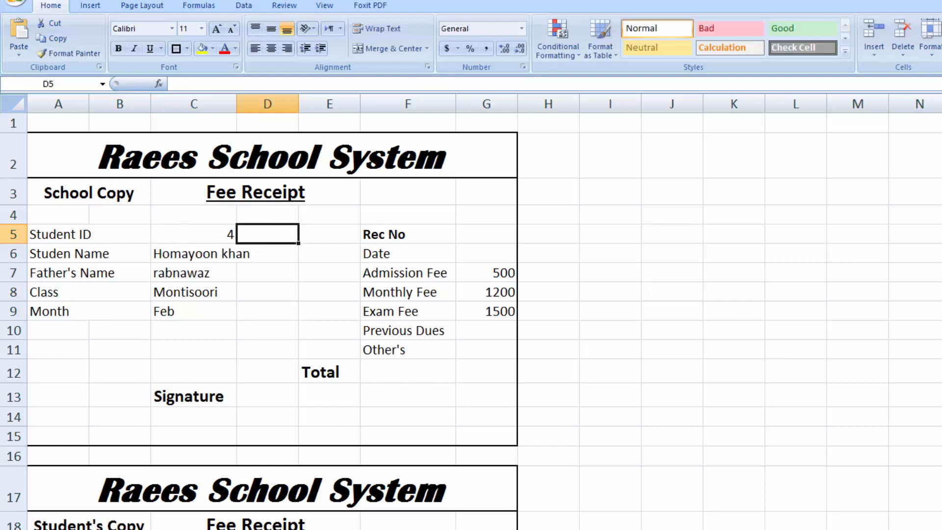
scroll(471, 319, down, 6)
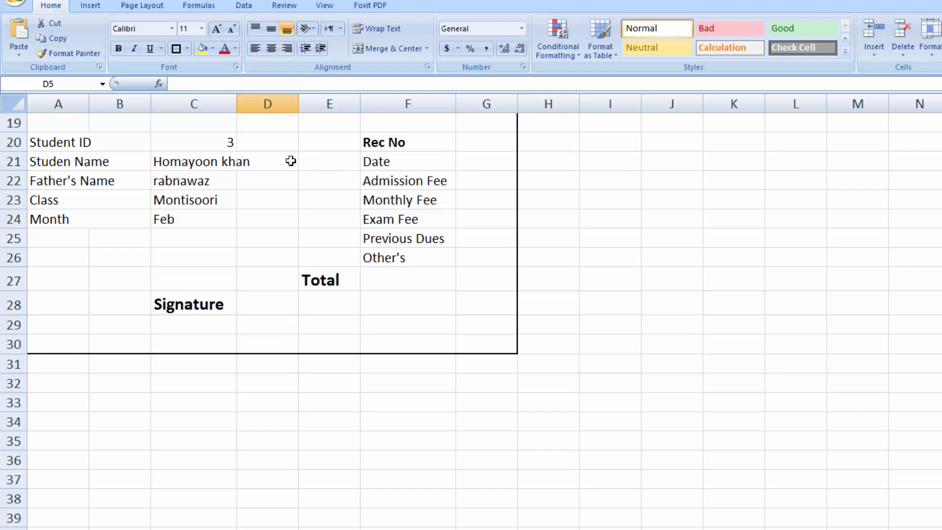
click(206, 141)
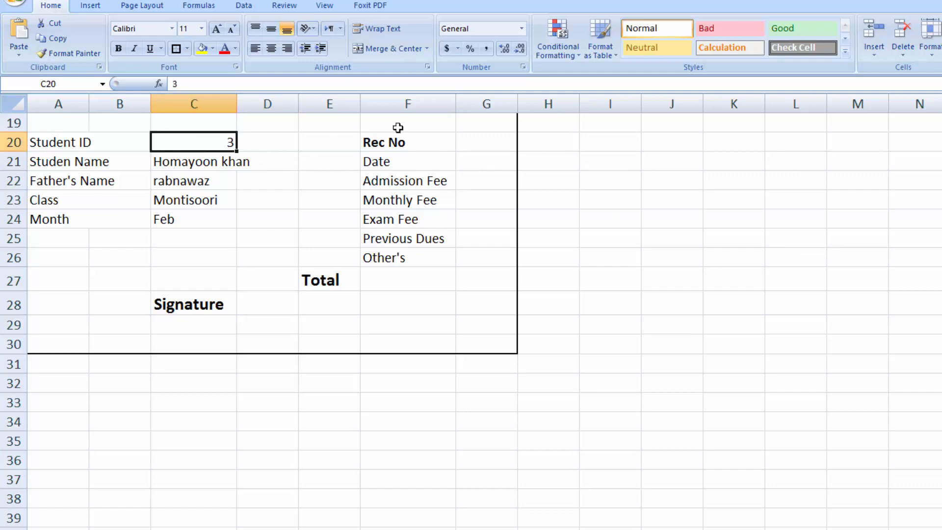
Link the Student's Copy Student ID cell C20 to the School Copy's Student ID with the formula =C5.
scroll(471, 324, up, 2)
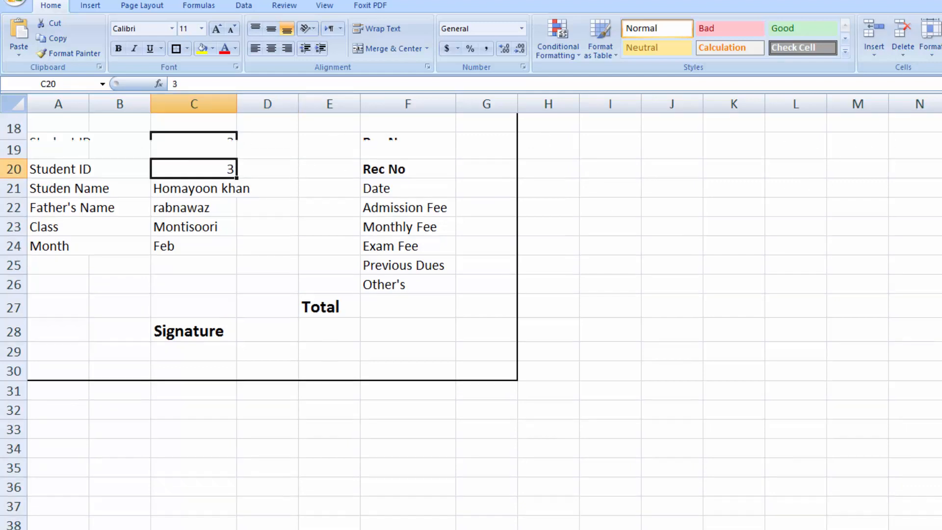
scroll(471, 324, up, 3)
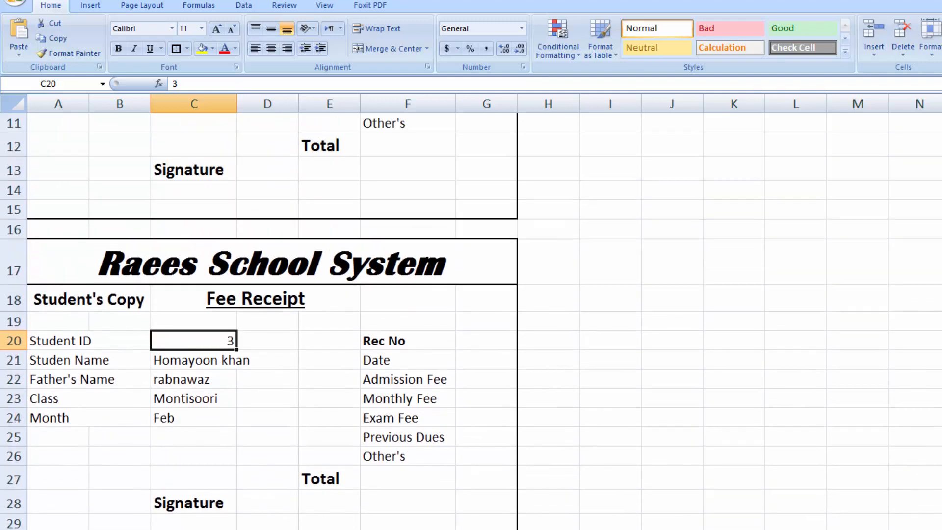
key(F2)
text(=)
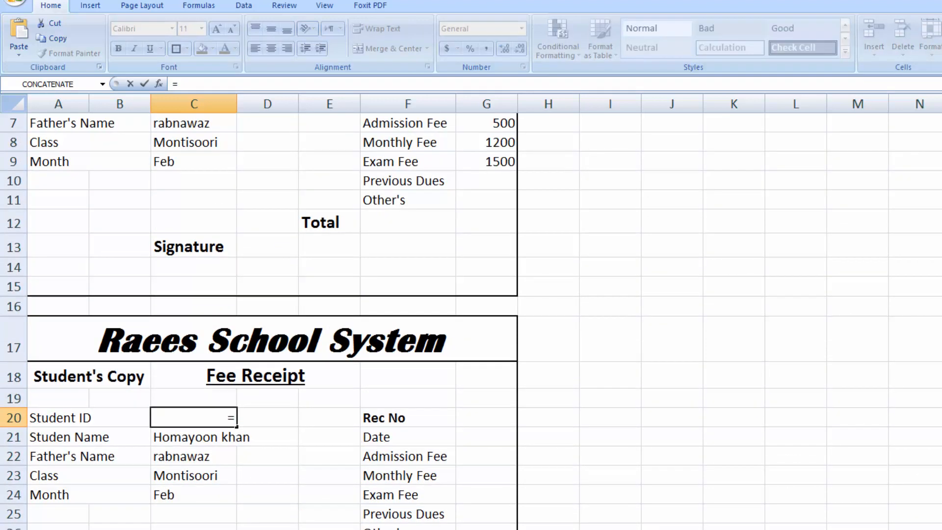
scroll(457, 217, up, 2)
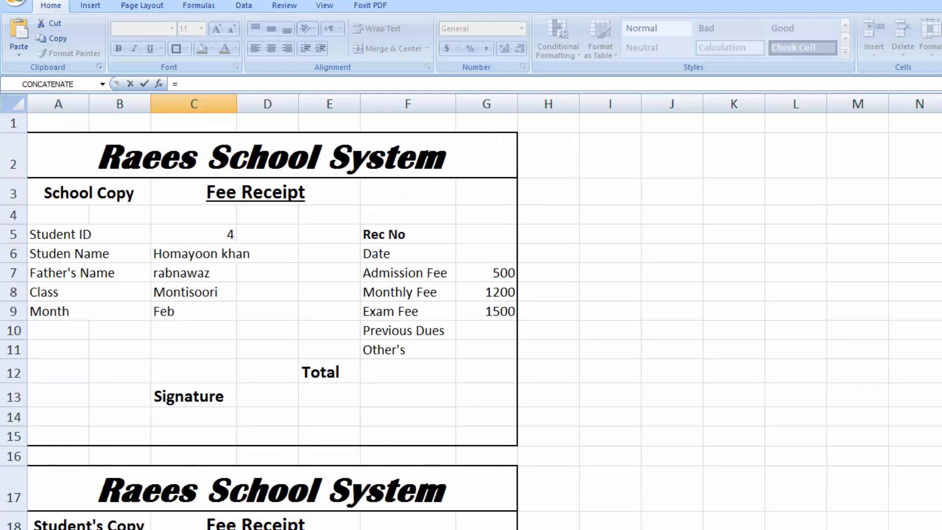
click(194, 234)
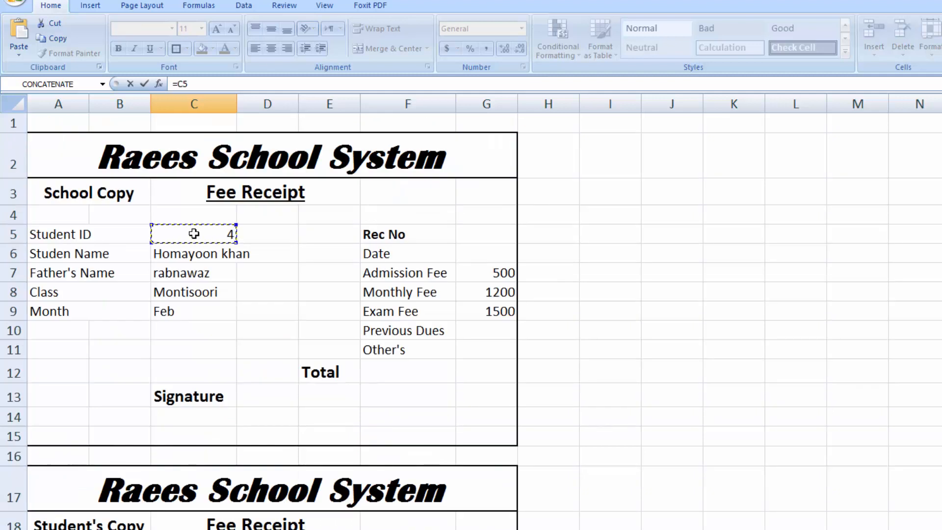
key(Return)
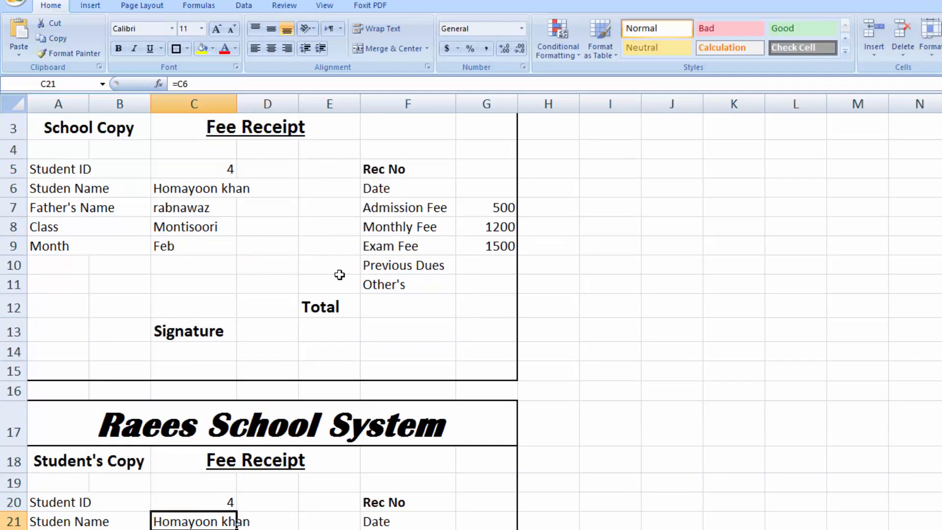
Set the School Copy's Student ID in C5 to 5 and check the linked fields in the Student's Copy.
click(213, 166)
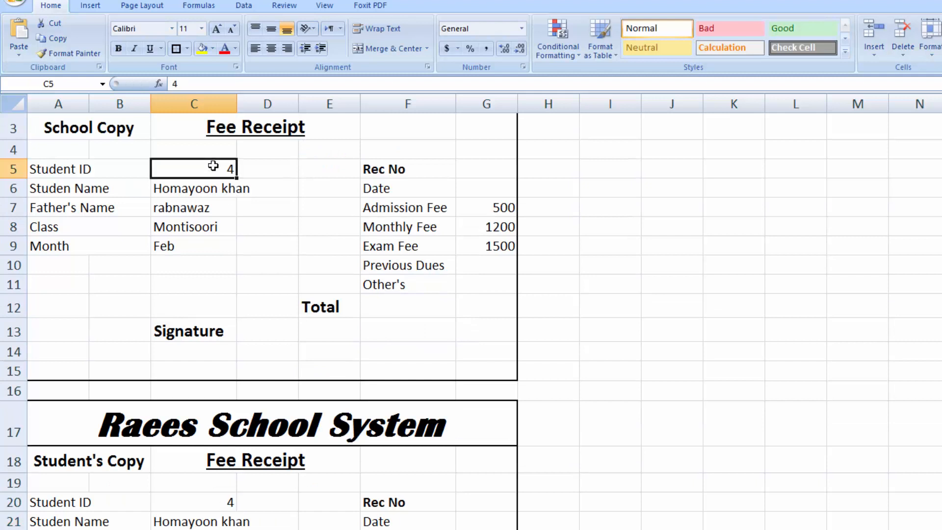
text(5)
key(Tab)
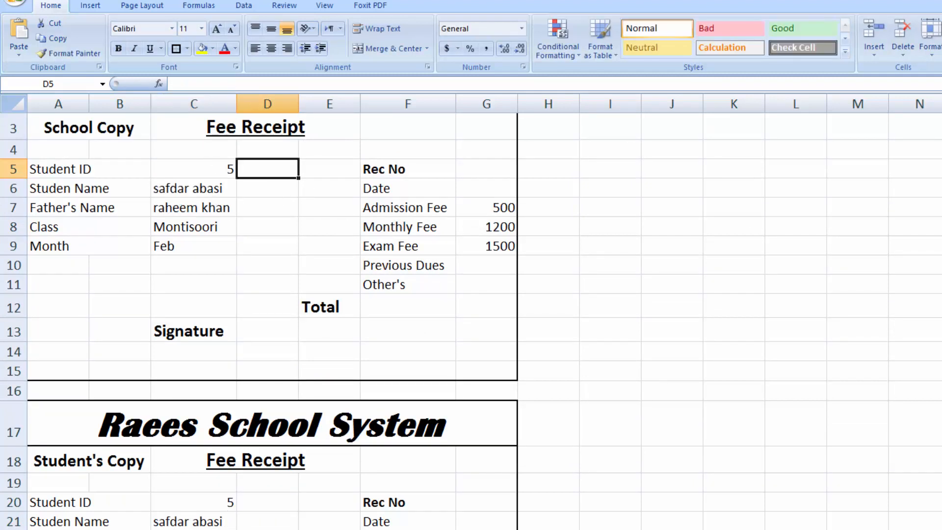
scroll(471, 318, down, 3)
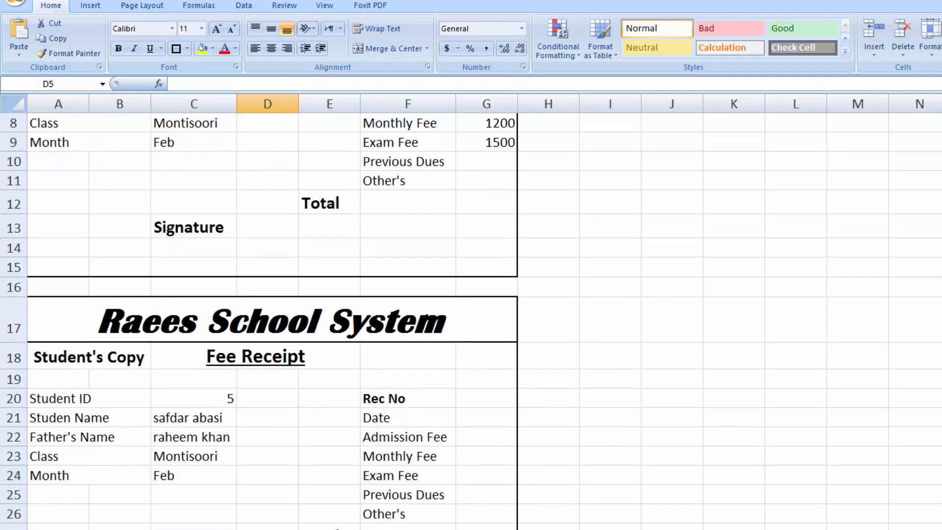
scroll(471, 319, down, 1)
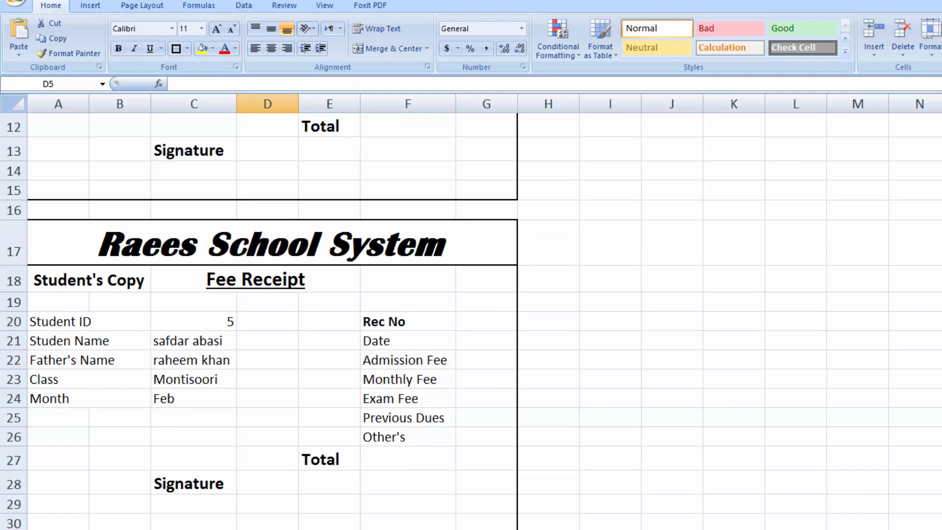
scroll(471, 319, up, 4)
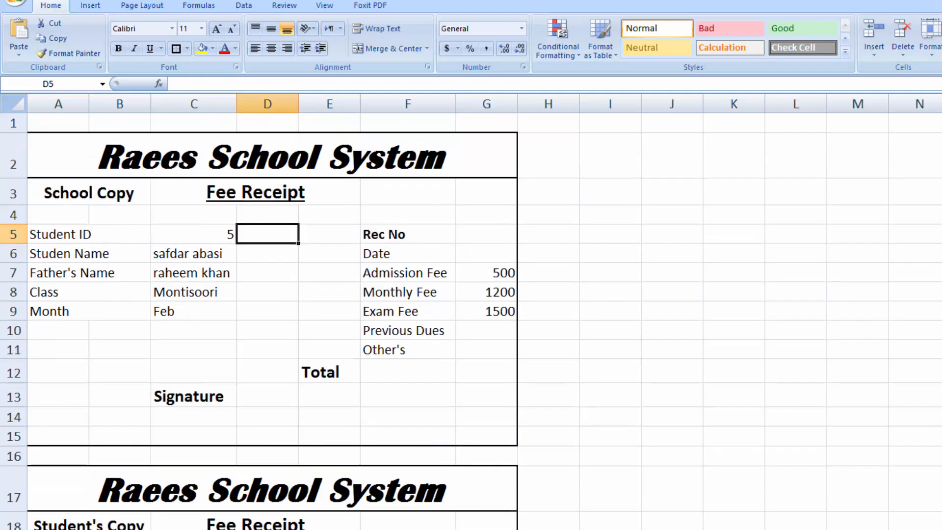
scroll(471, 311, down, 3)
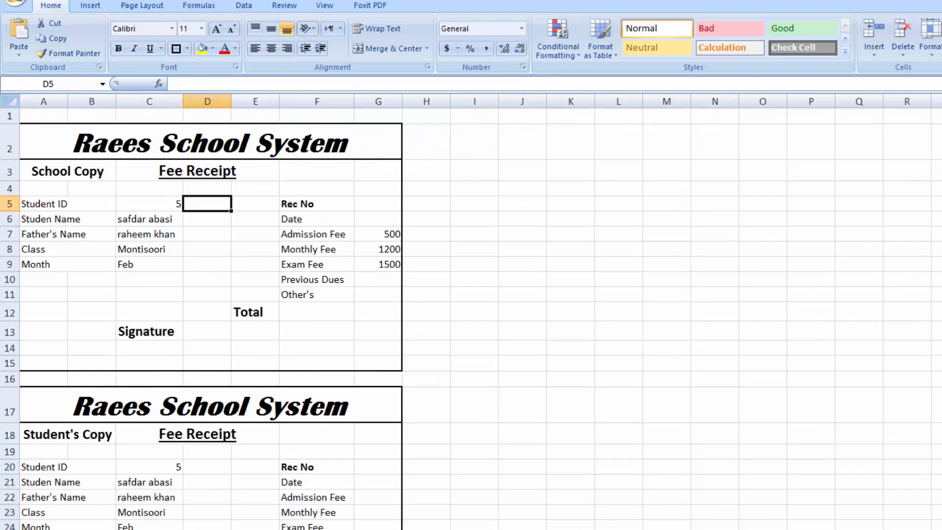
scroll(471, 319, down, 2)
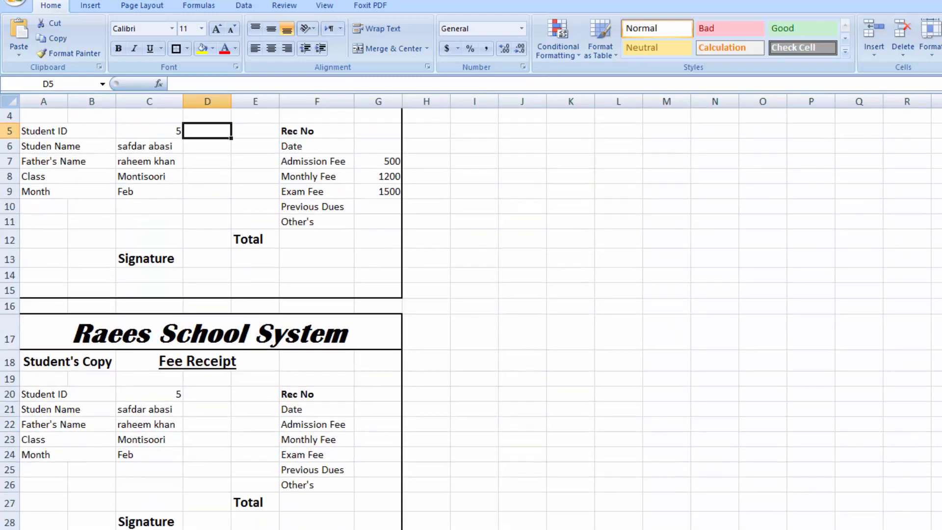
scroll(471, 319, up, 2)
scroll(471, 319, down, 1)
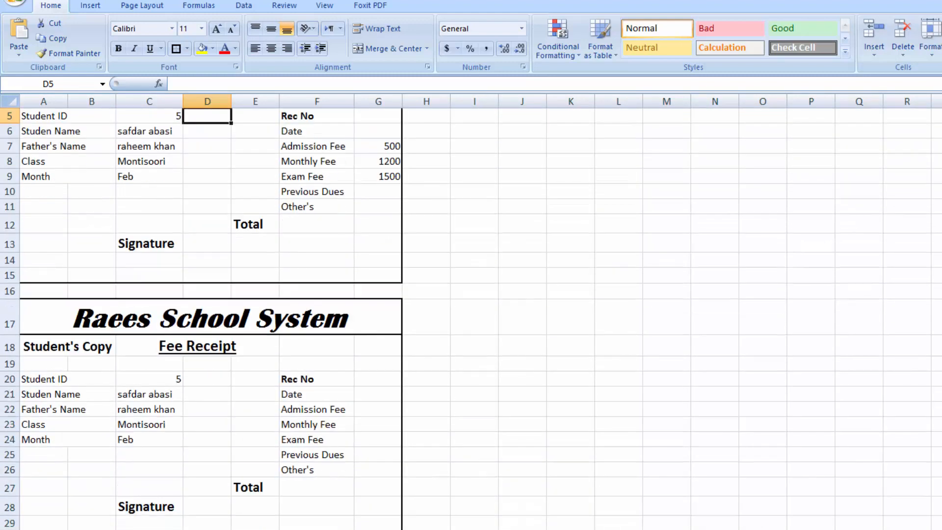
scroll(471, 319, up, 1)
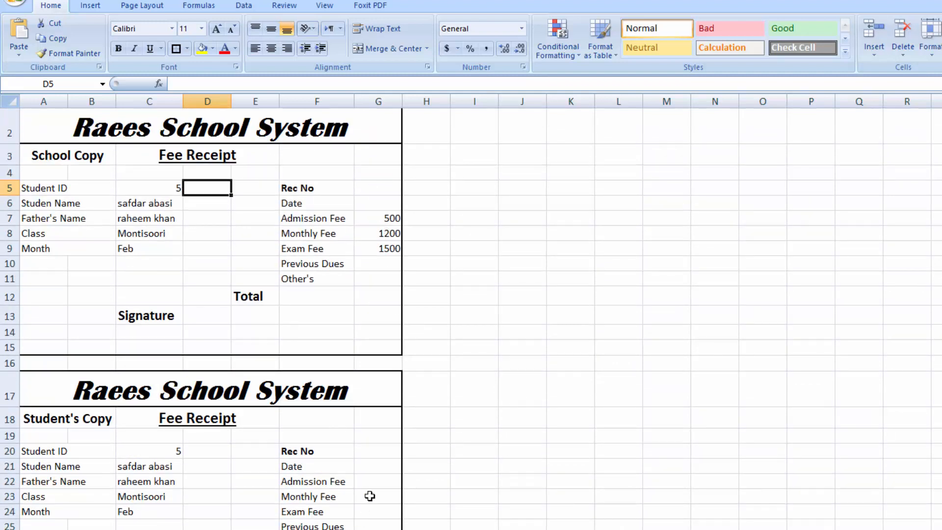
Enter 5 as the School Copy's Rec No in G5 and link the Student's Copy Rec No in G20 with =G5.
click(368, 187)
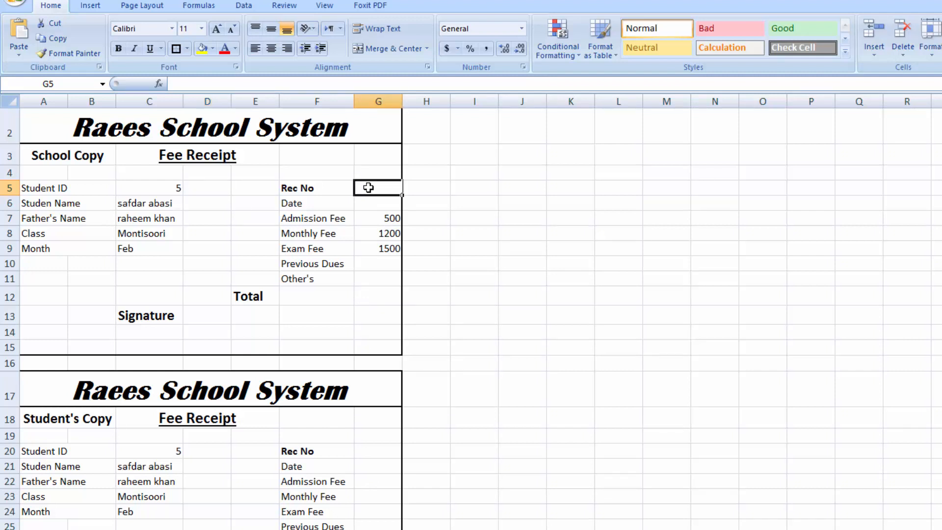
text(5)
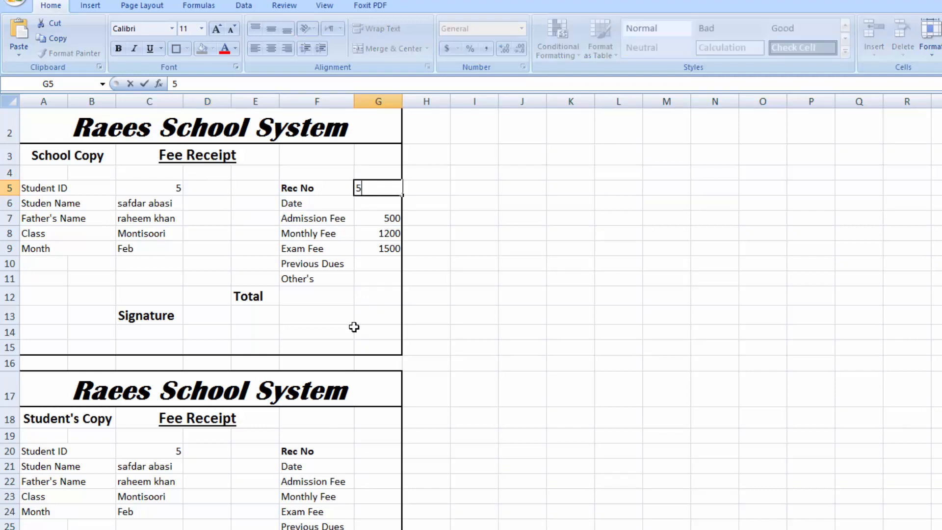
click(369, 453)
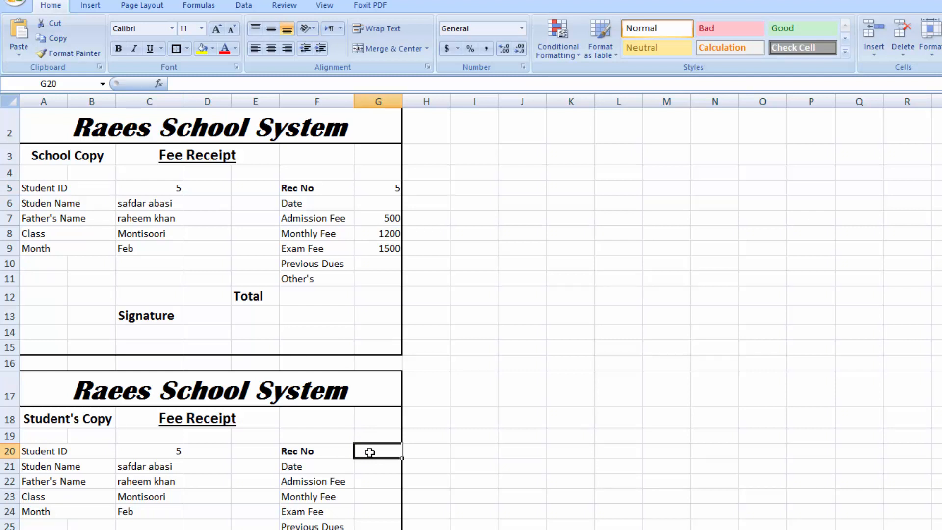
text(=)
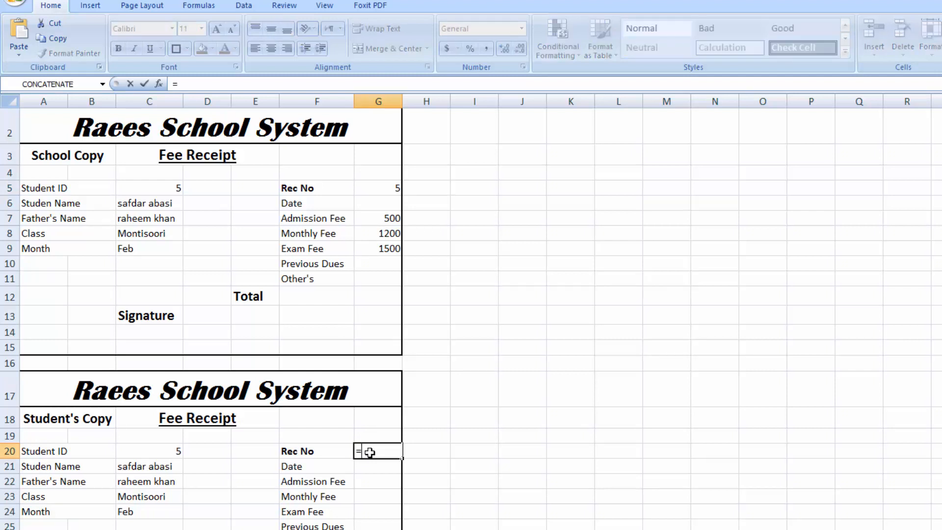
click(383, 182)
key(Return)
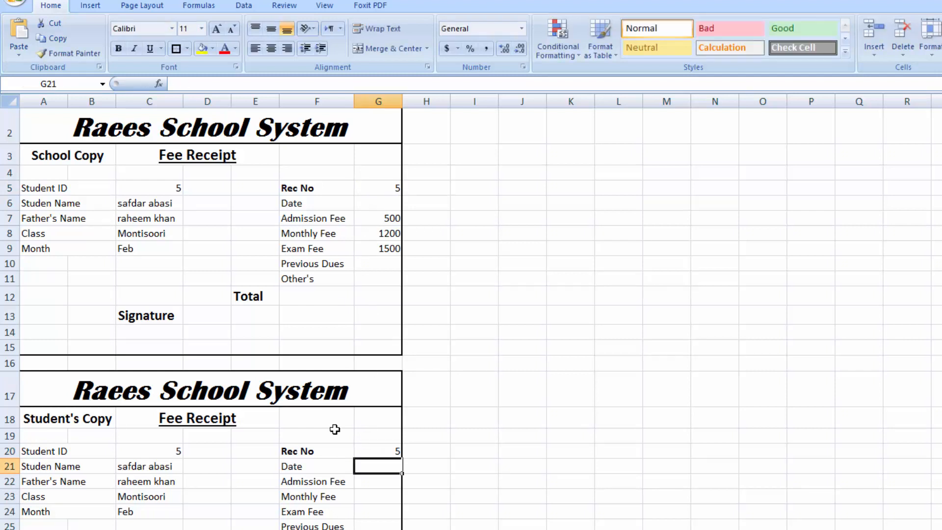
Enter the date 6/6/2020 in the School Copy's Date cell G6.
click(383, 203)
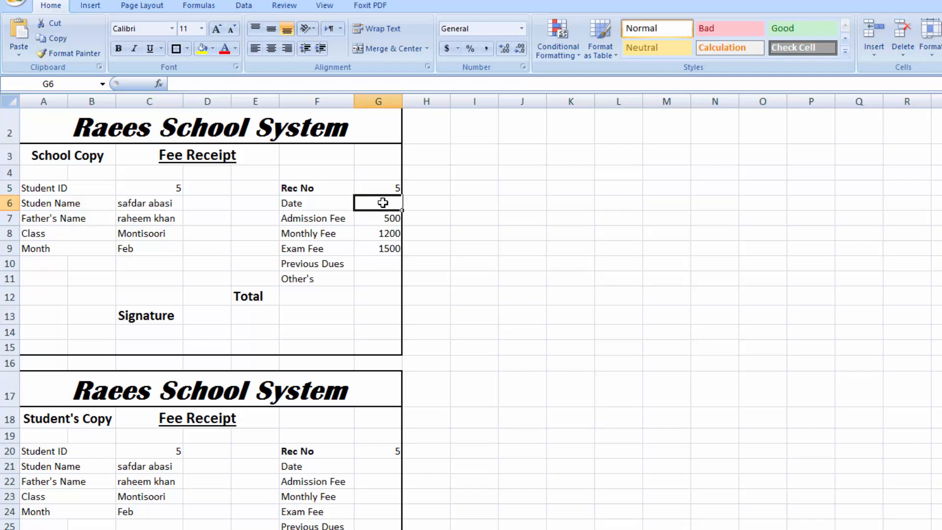
text(6)
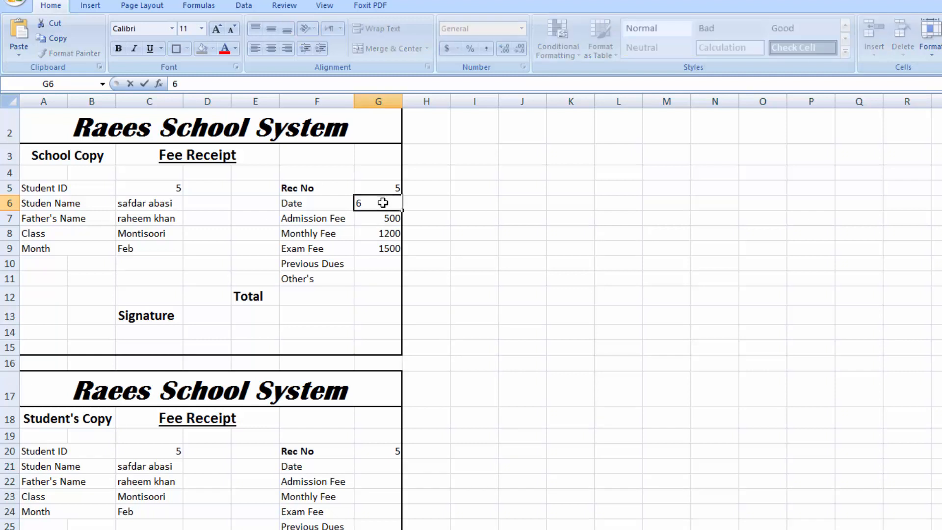
text(/6/2020)
key(Return)
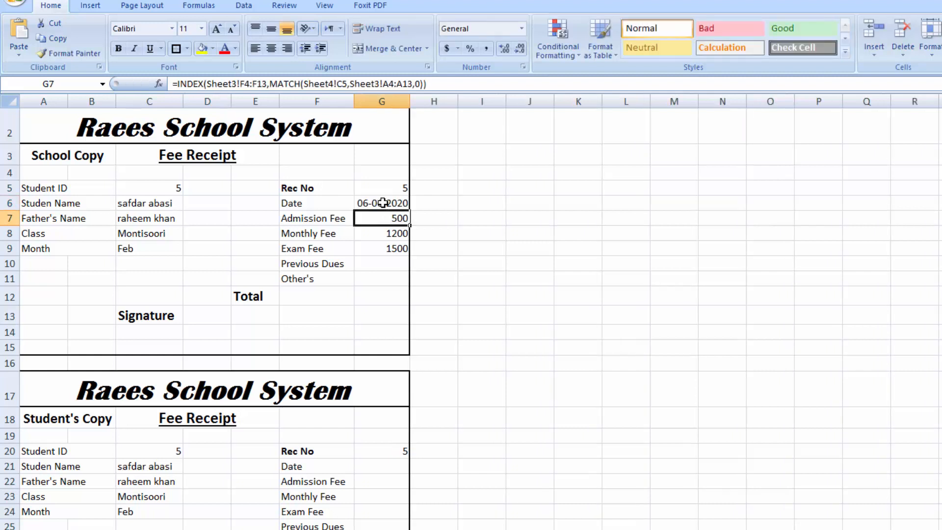
Link the Student's Copy date in G21 with the formula =G6 and widen column G slightly to fit the dates.
click(382, 203)
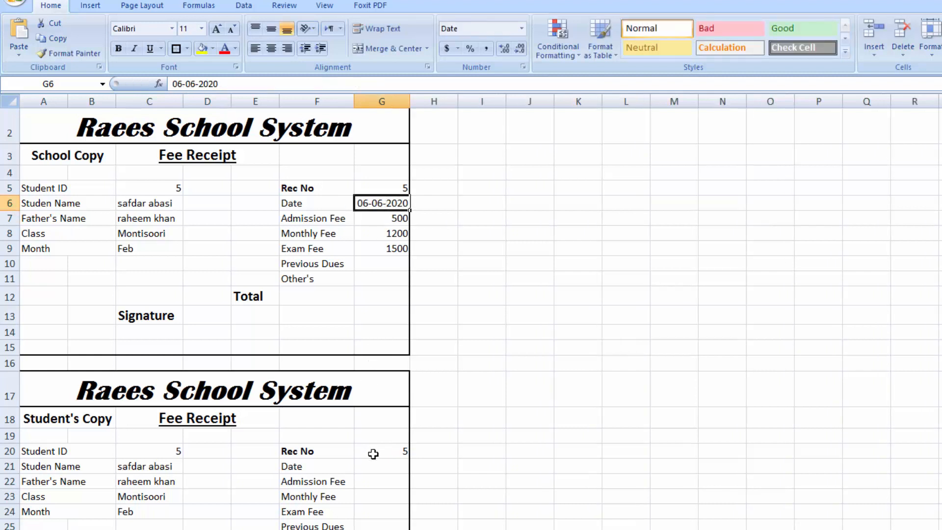
click(389, 465)
text(=)
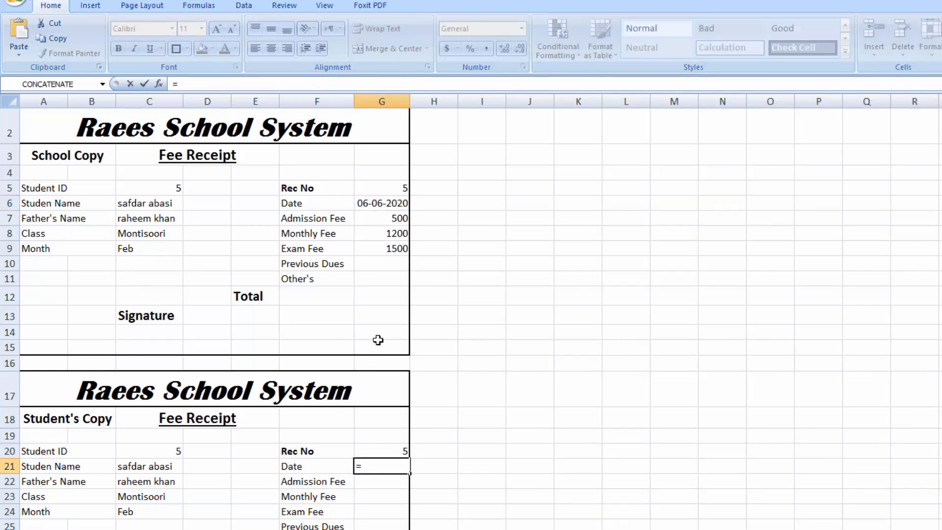
click(369, 201)
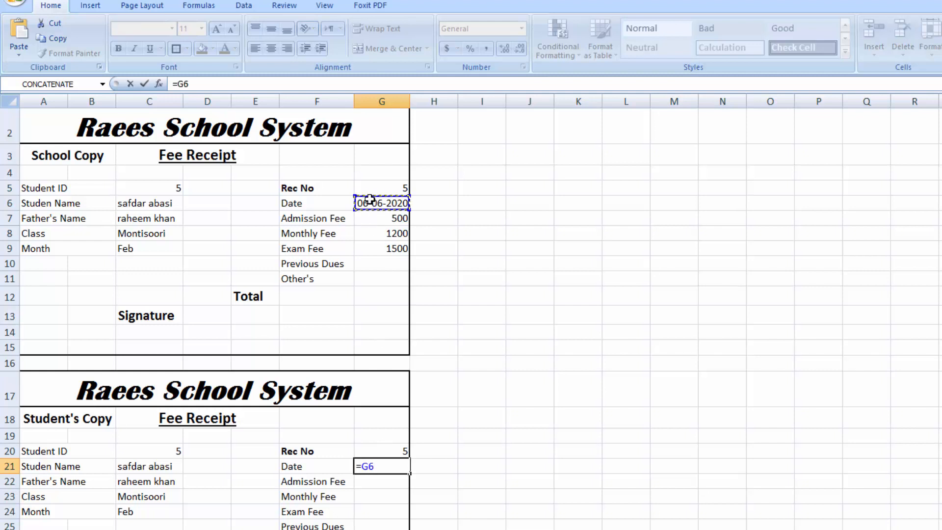
key(Return)
click(625, 388)
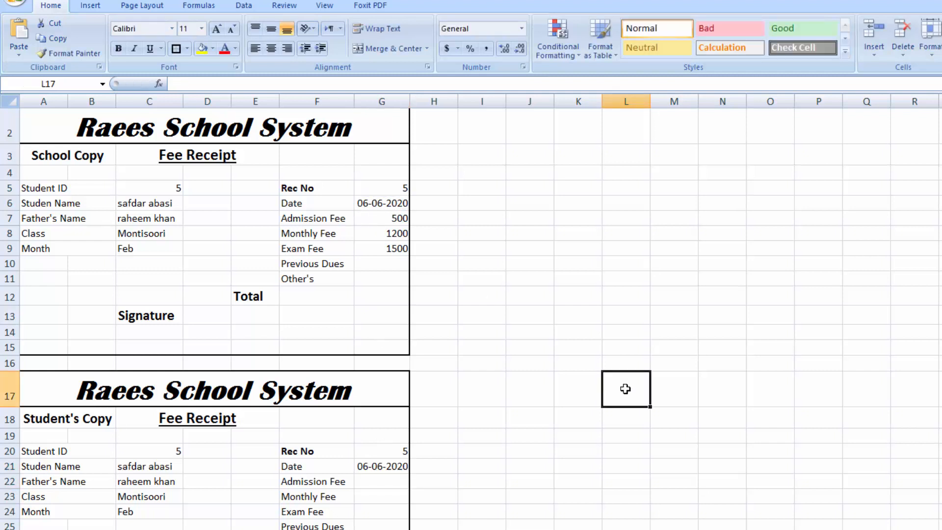
ctrl+scroll(625, 389, up, 1)
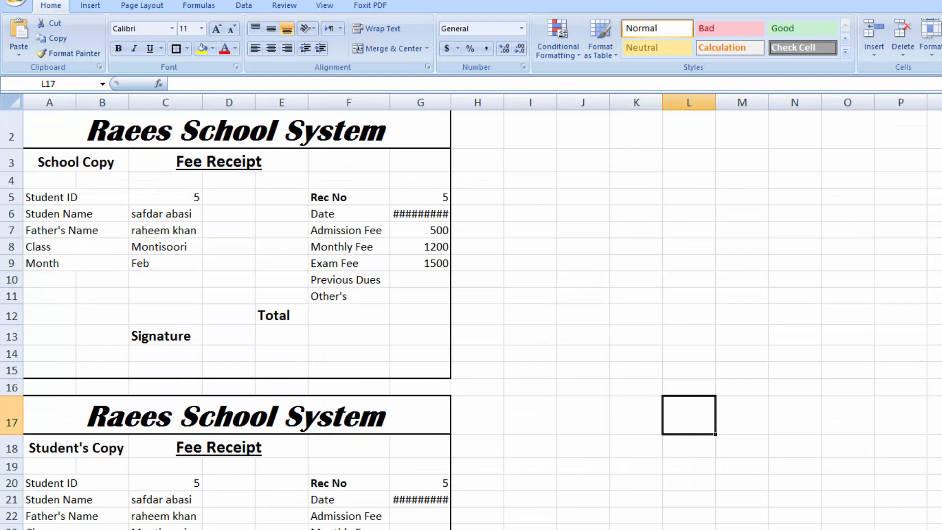
drag(451, 102, 454, 102)
Set the School Copy's Student ID in C5 and Rec No in G5 to 6, and check the linked Student's Copy fields.
click(152, 199)
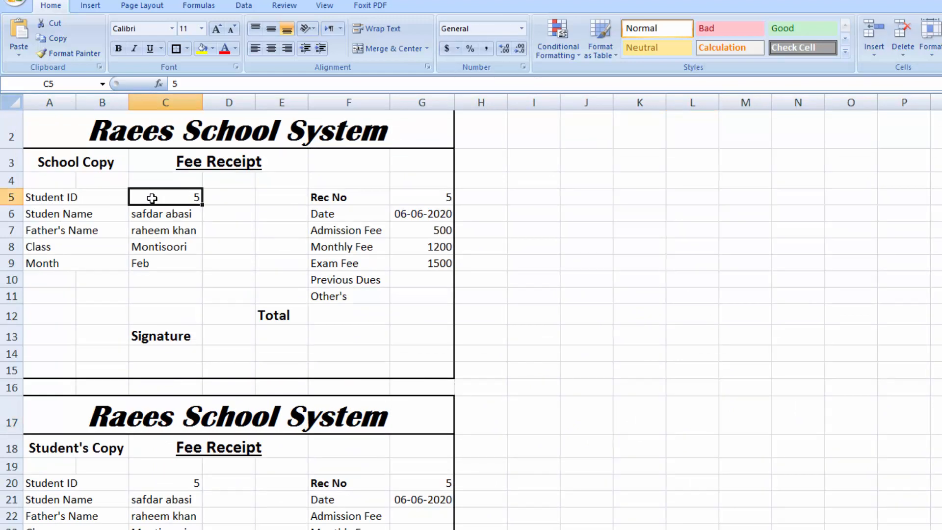
text(6)
key(Tab)
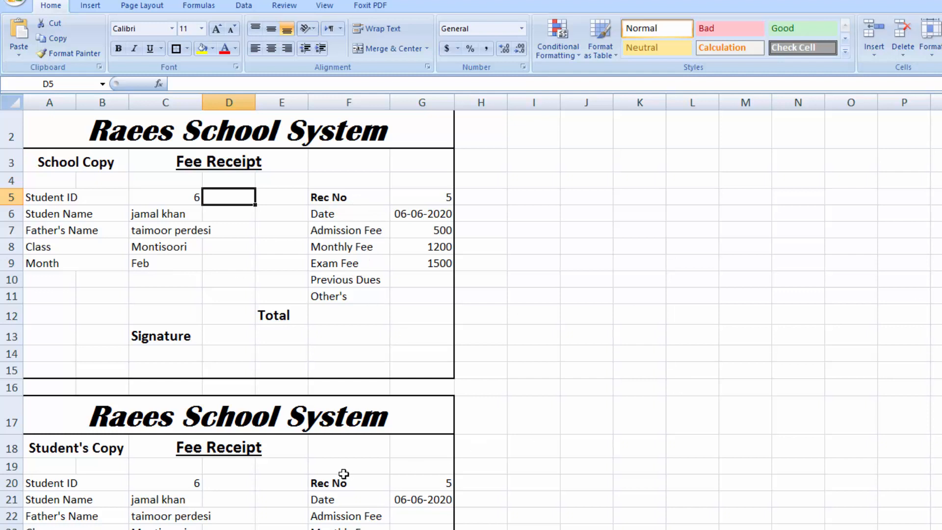
click(420, 195)
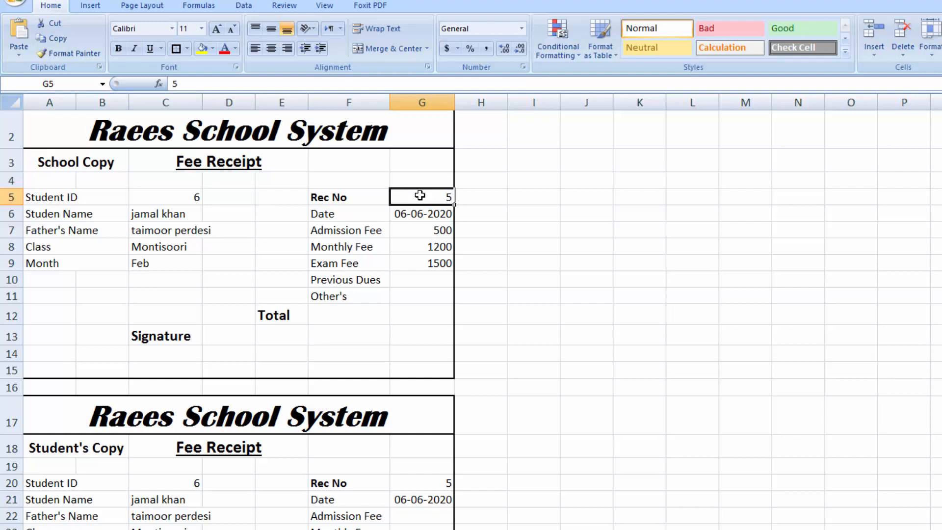
text(6)
key(Tab)
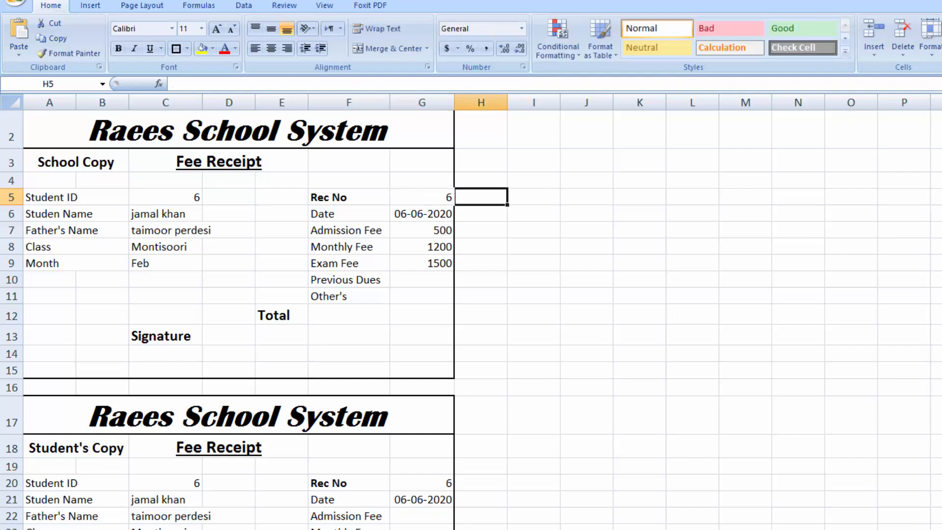
scroll(471, 314, down, 1)
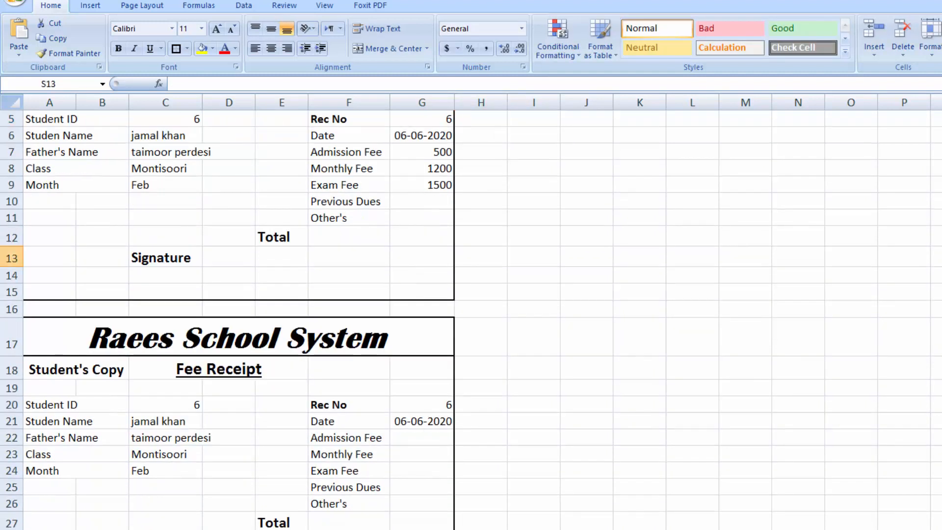
scroll(605, 138, up, 2)
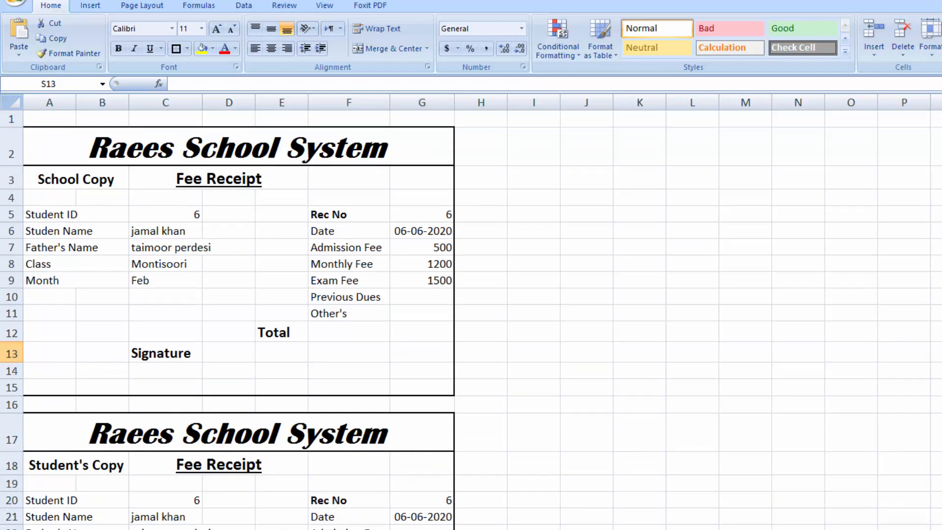
scroll(471, 314, down, 2)
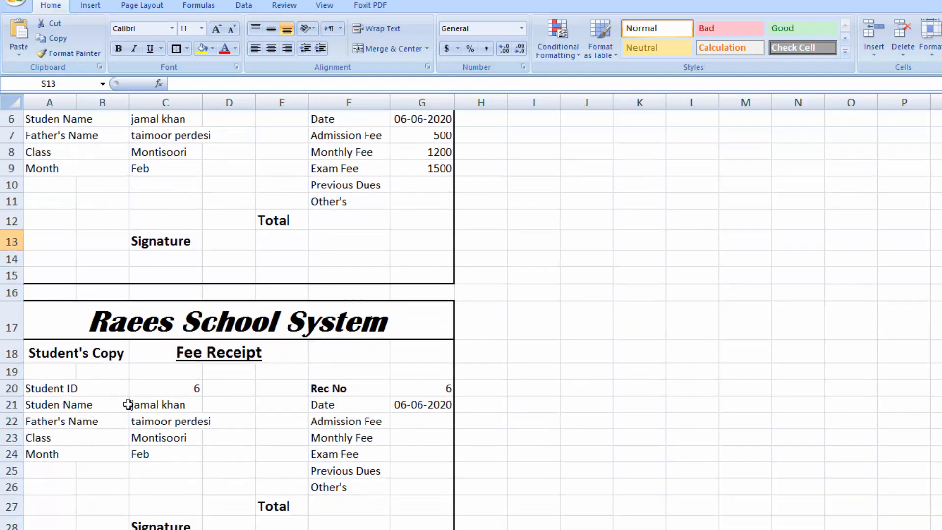
Fill the Raees School System headings of both receipts, in A2 and A17, with yellow.
scroll(571, 396, up, 2)
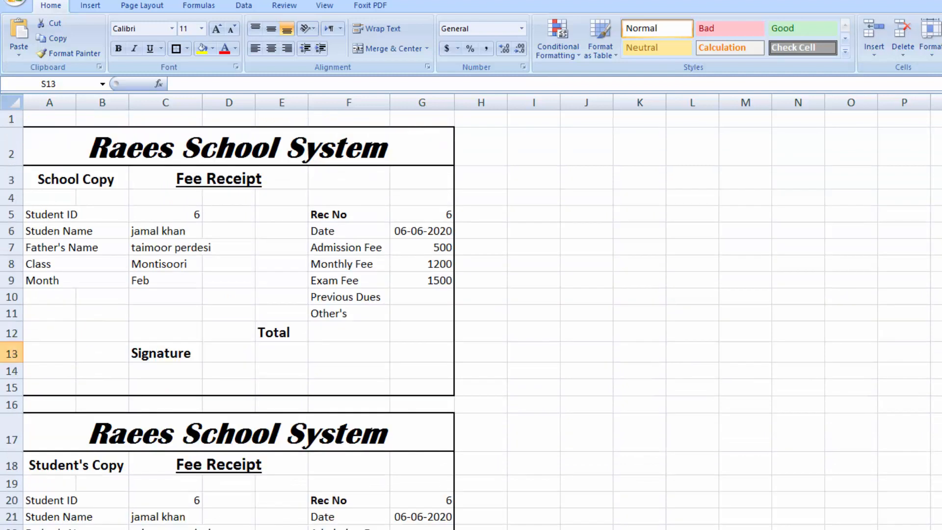
click(278, 153)
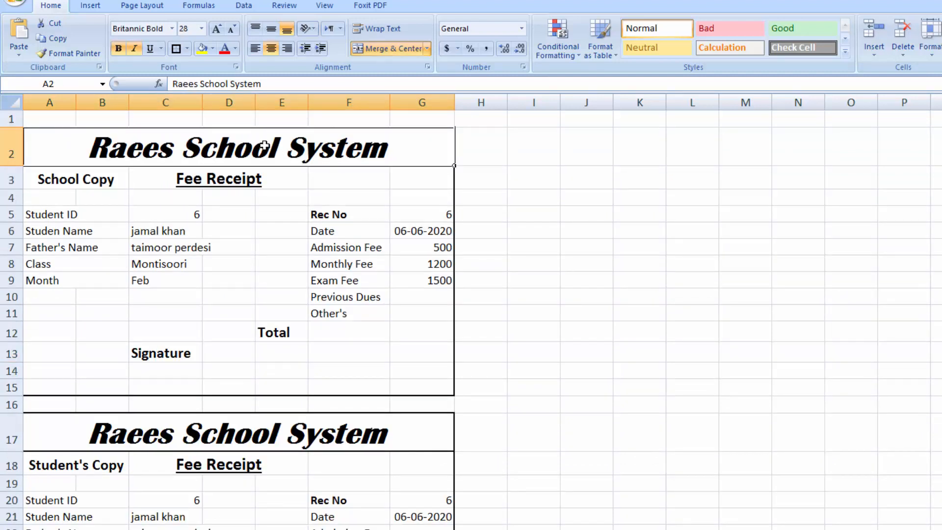
click(202, 50)
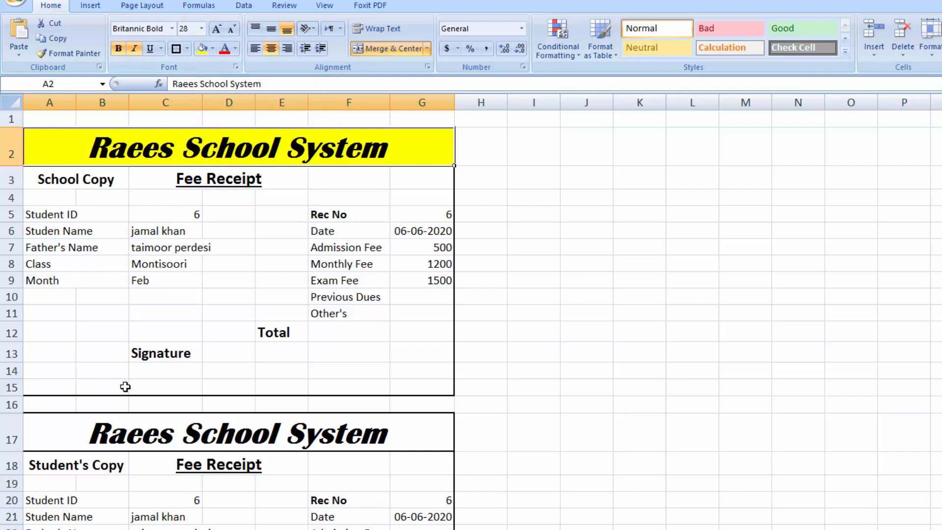
click(131, 425)
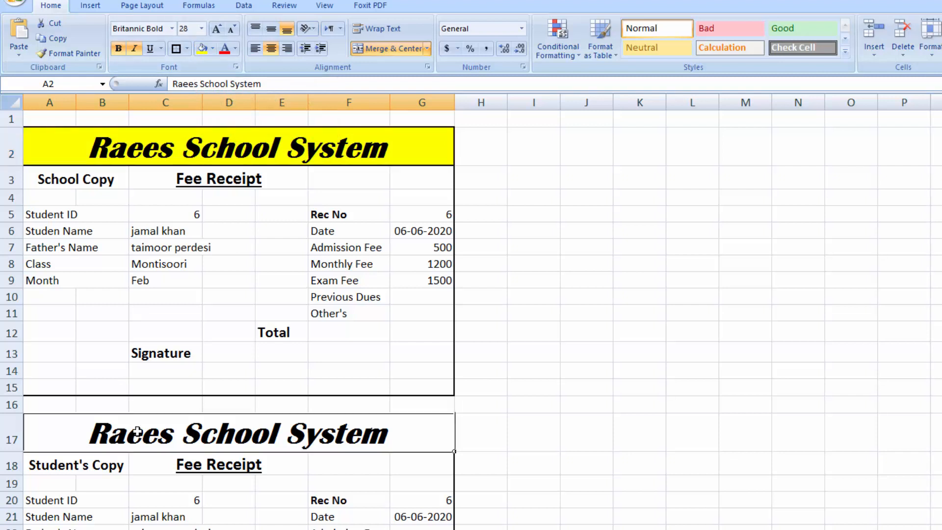
click(201, 49)
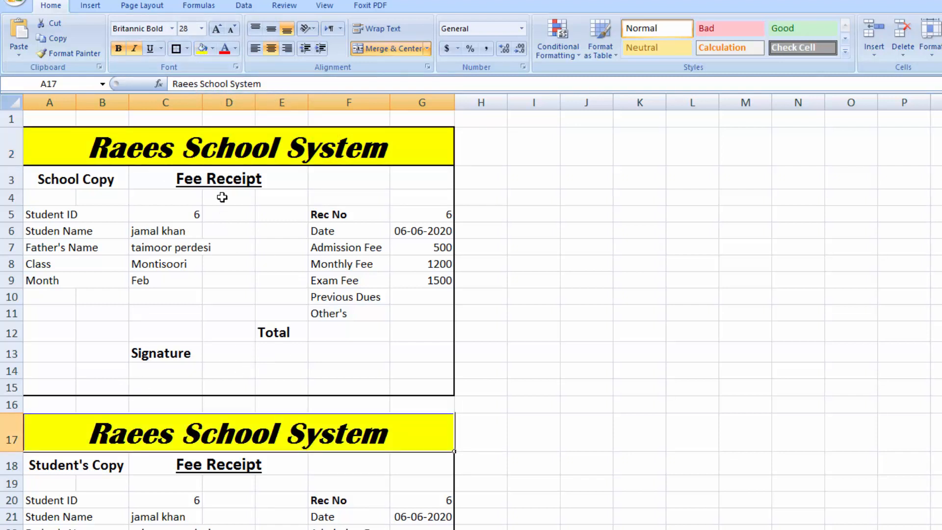
Give the School Copy's Fee Receipt title in C3 a dark blue fill and white font color.
click(221, 181)
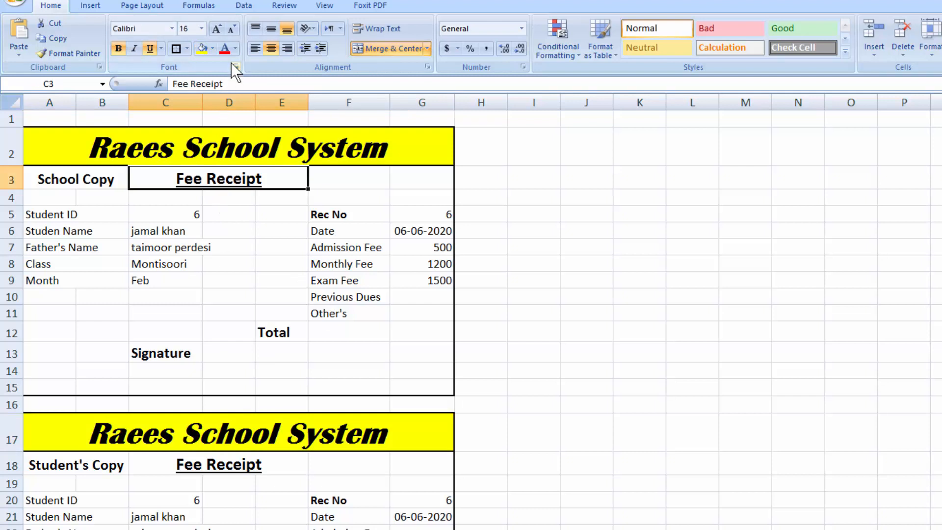
click(213, 50)
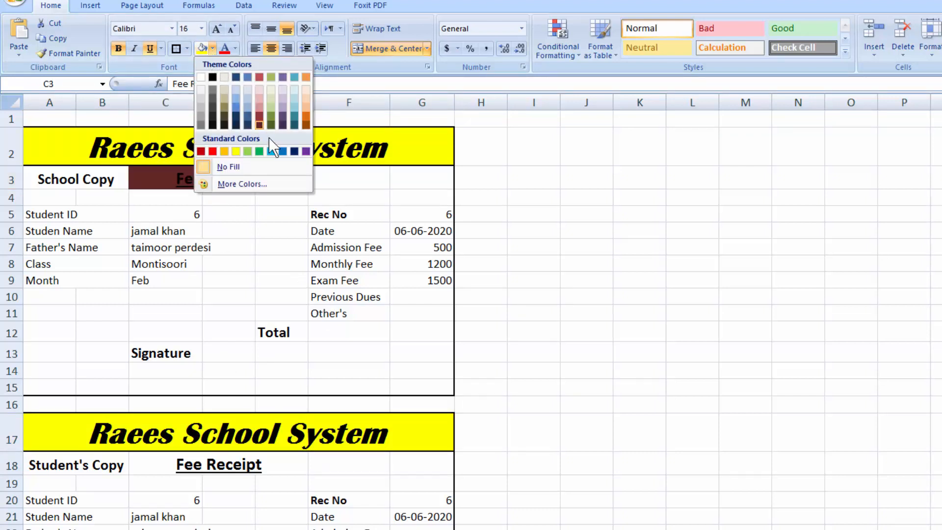
click(294, 151)
click(236, 48)
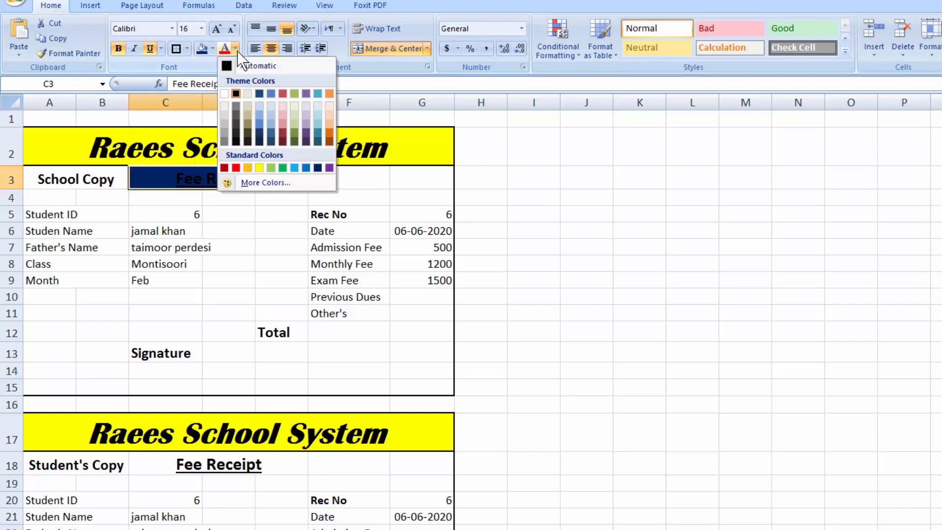
click(224, 95)
click(616, 280)
Apply the same white font and dark blue fill to the Student's Copy Fee Receipt title in C18.
click(206, 468)
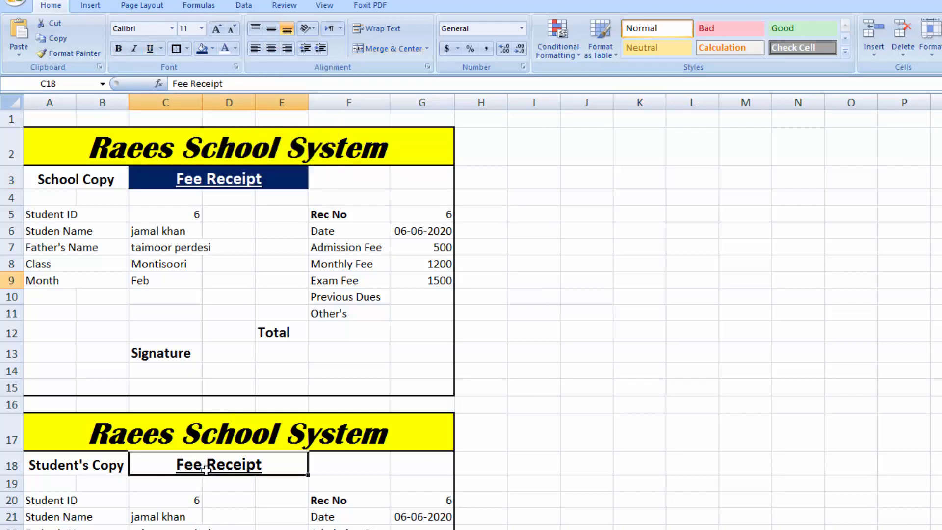
click(225, 49)
click(201, 48)
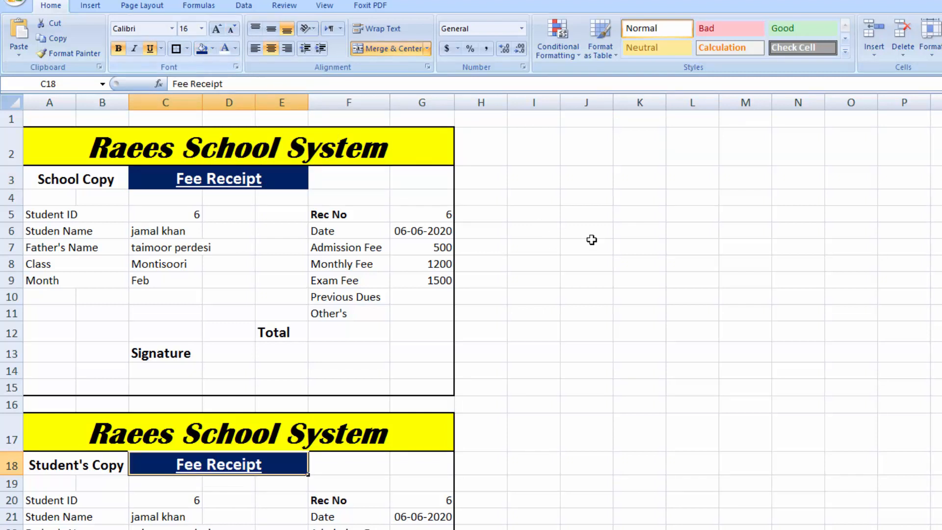
click(756, 299)
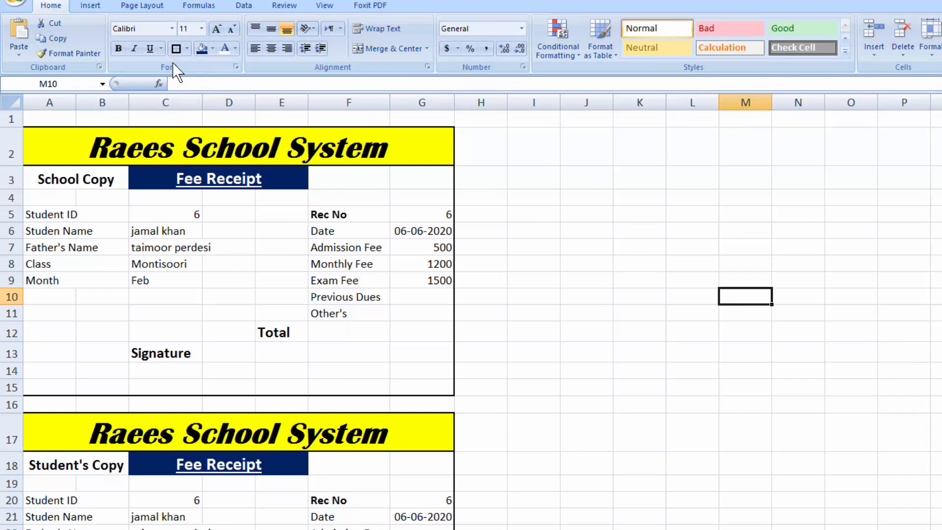
Show the margins in a zoomed print preview, widen the left and right margins to centre the receipts, and return to the sheet.
click(17, 3)
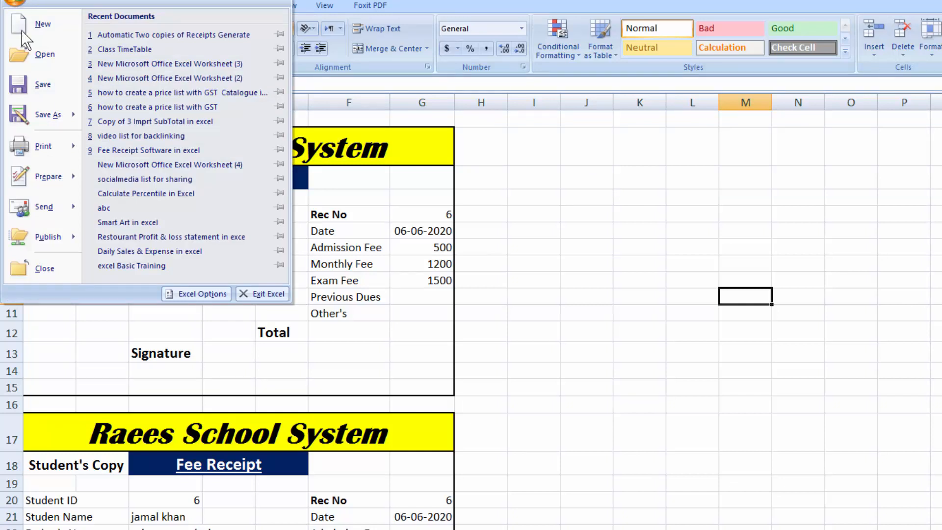
mouse_move(52, 144)
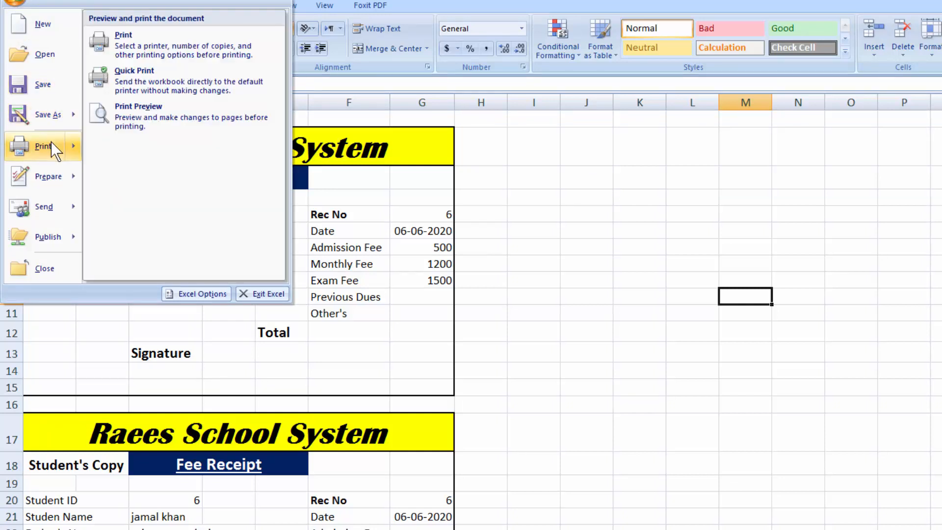
click(147, 117)
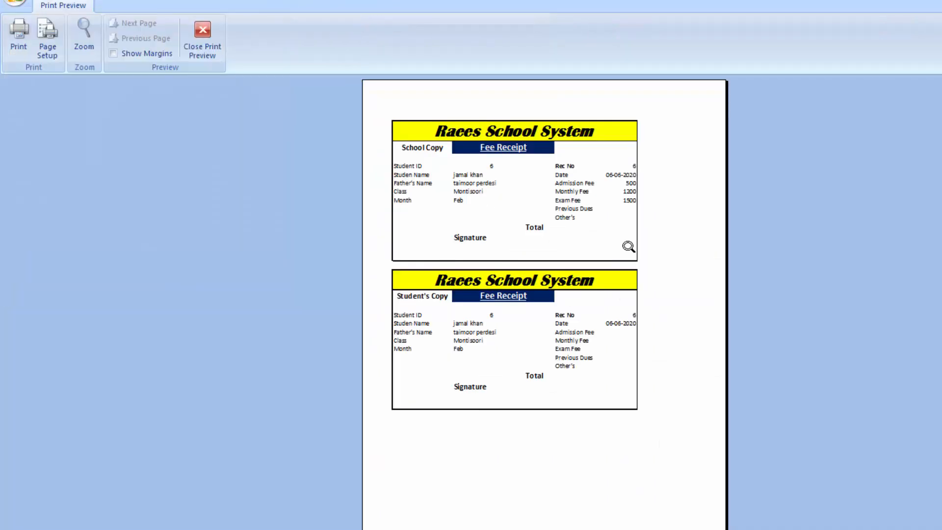
click(683, 355)
scroll(694, 354, up, 3)
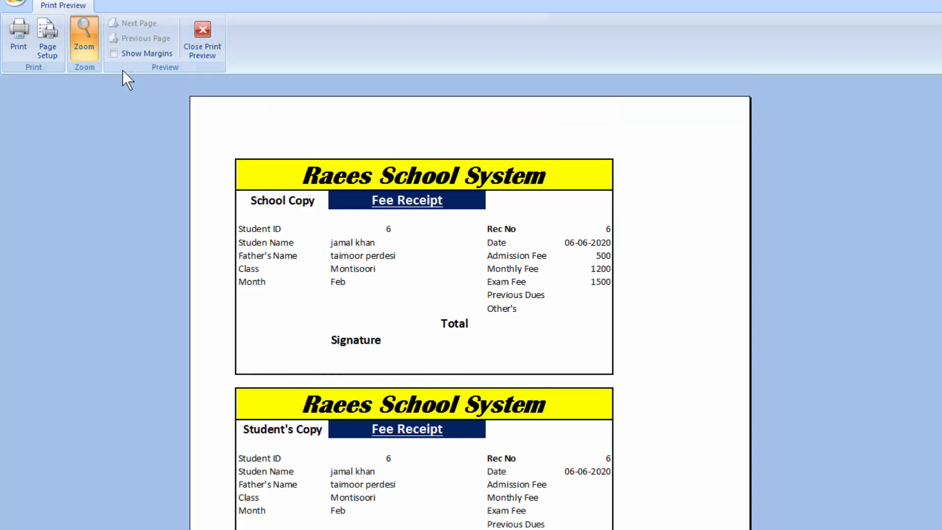
click(132, 54)
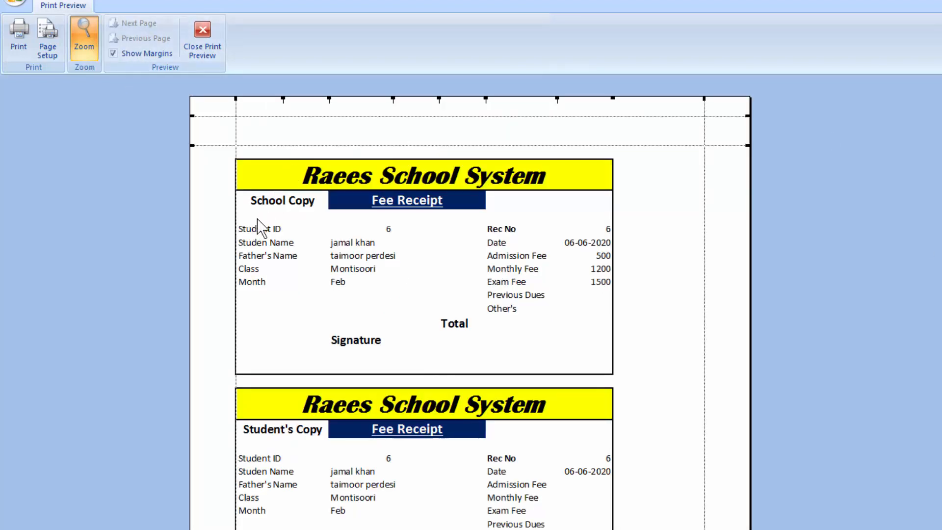
click(220, 54)
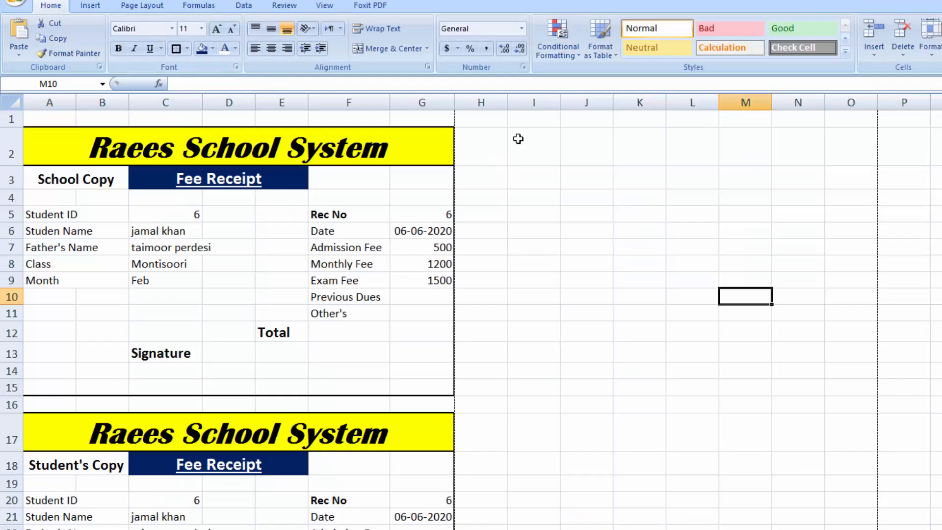
Check the placement of both receipts in print preview, hide the margin guides, and close the preview.
click(16, 4)
mouse_move(41, 147)
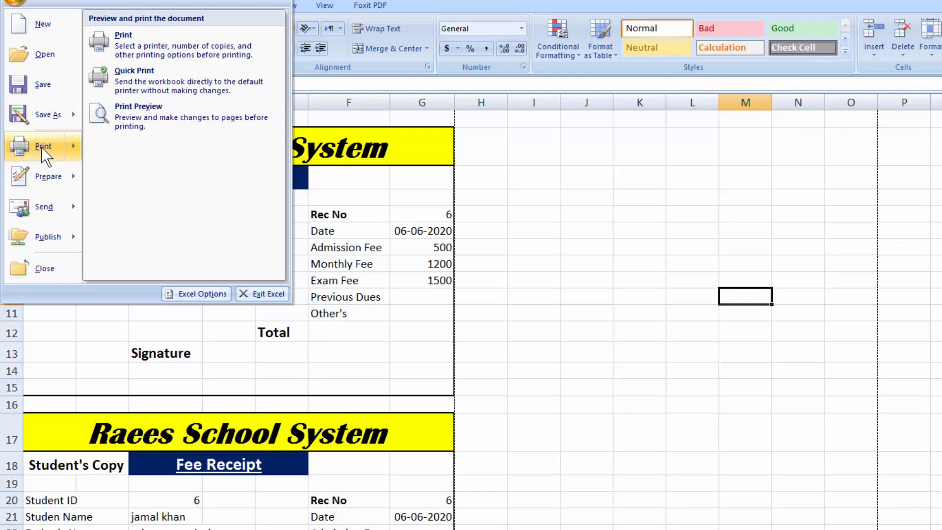
click(129, 122)
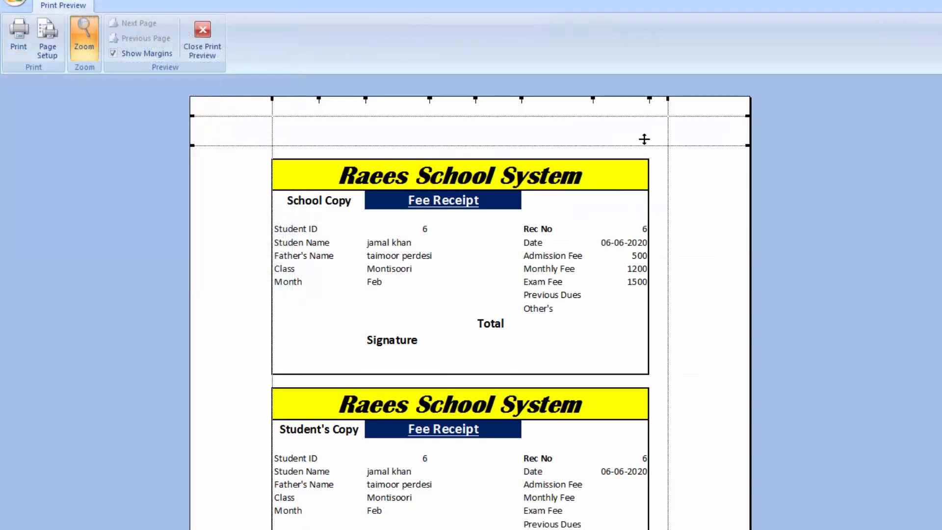
click(156, 54)
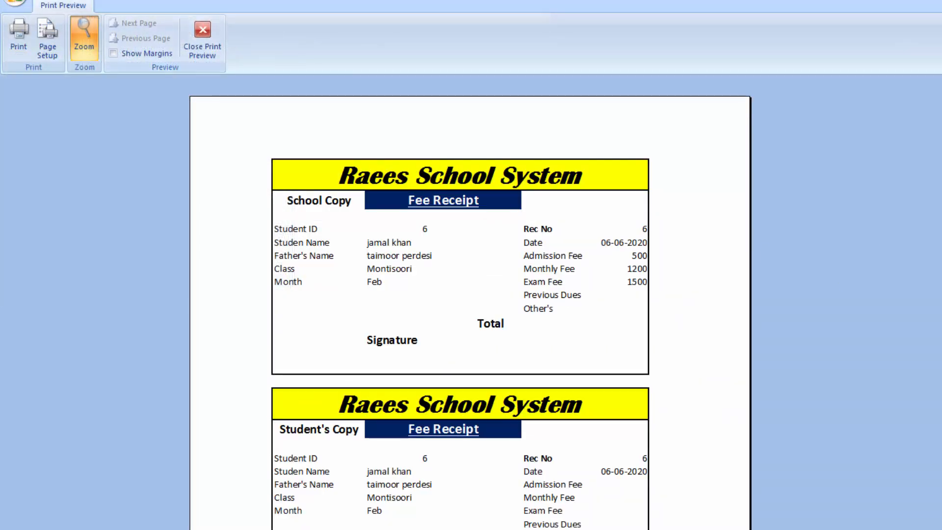
scroll(470, 295, down, 3)
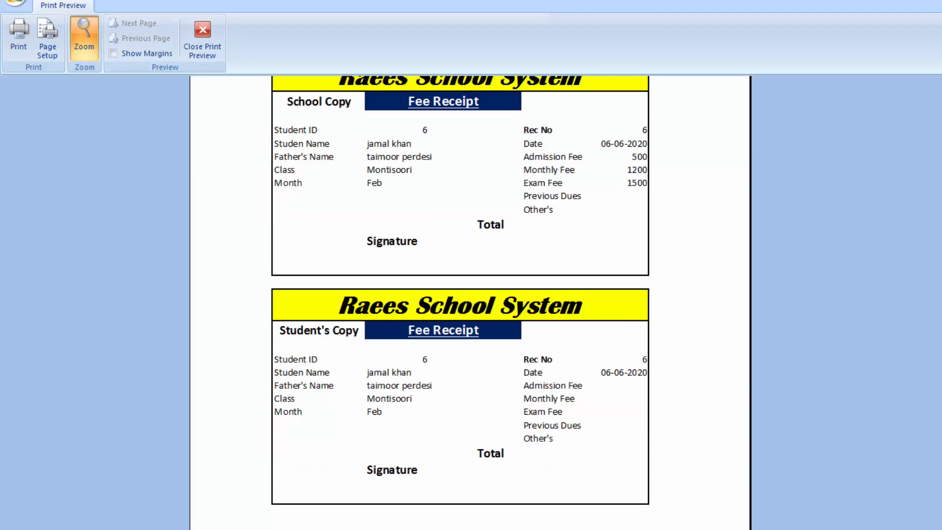
scroll(470, 294, up, 5)
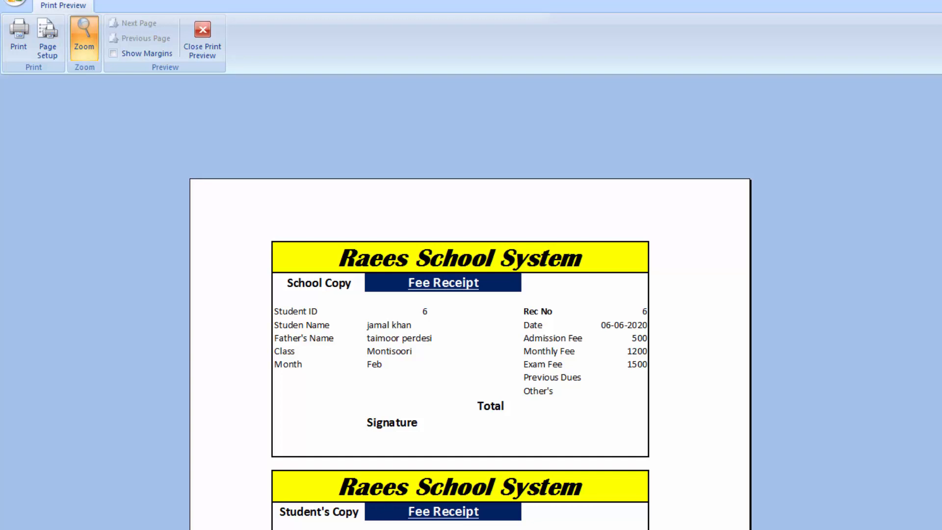
click(219, 40)
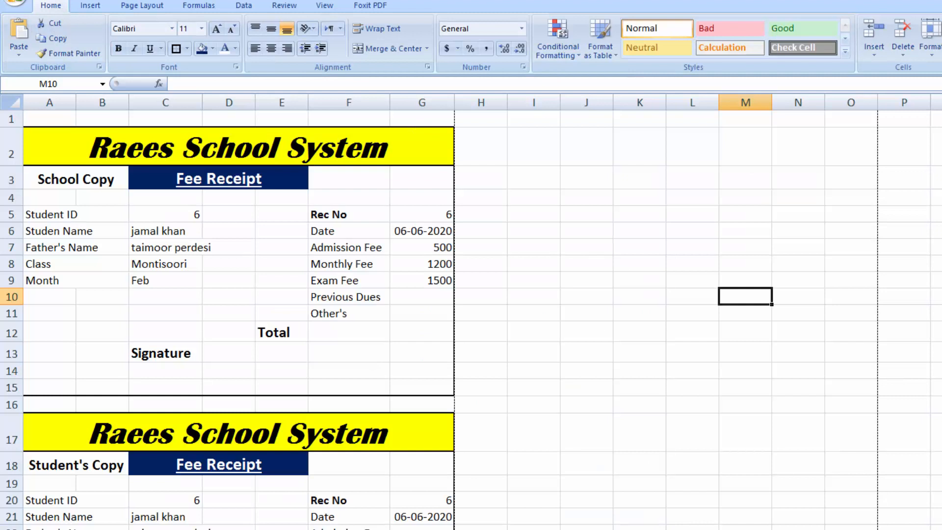
Preview the printed page once more, examine the School Copy and Student's Copy from top to bottom, and return to the worksheet.
scroll(471, 311, down, 2)
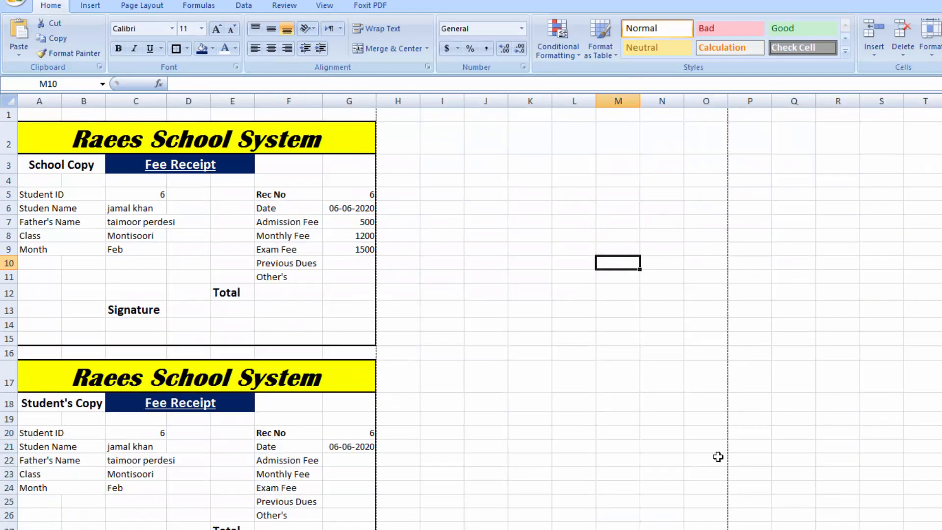
click(14, 6)
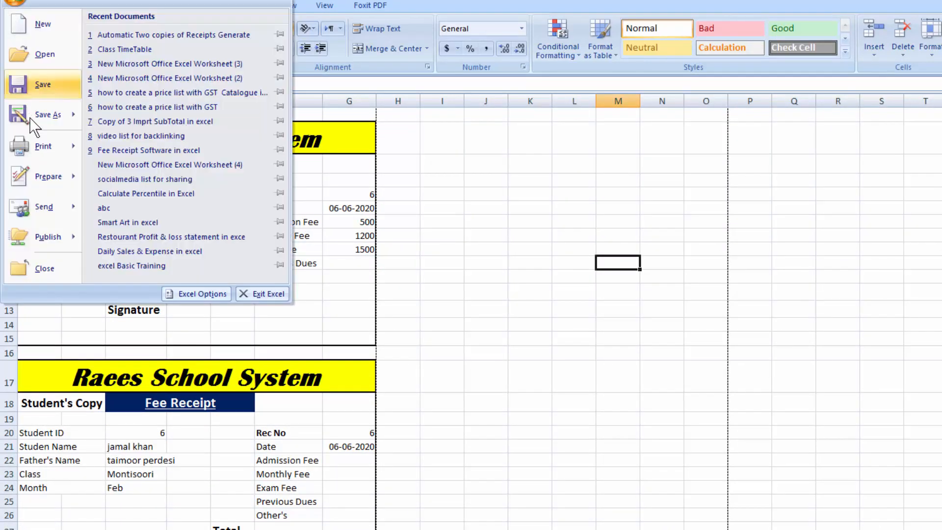
mouse_move(45, 145)
click(153, 111)
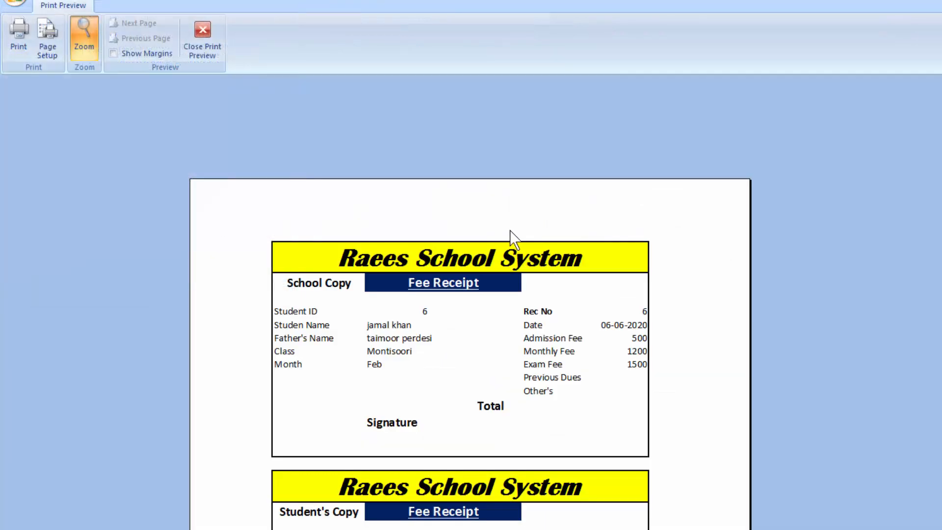
scroll(470, 304, down, 3)
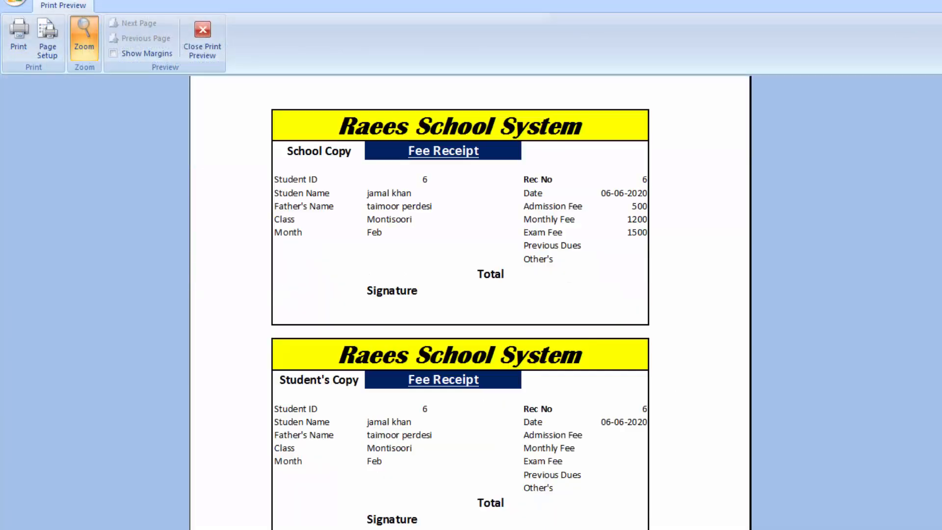
scroll(470, 304, down, 3)
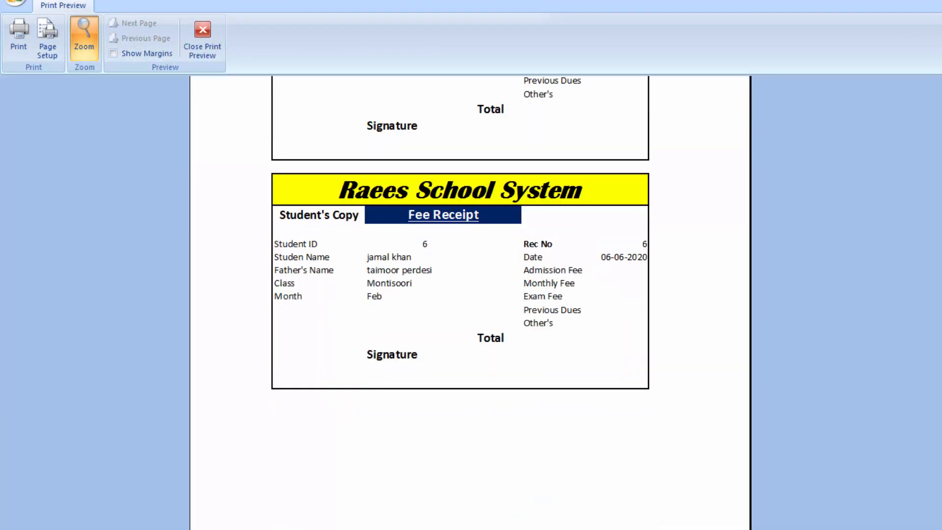
scroll(470, 304, up, 3)
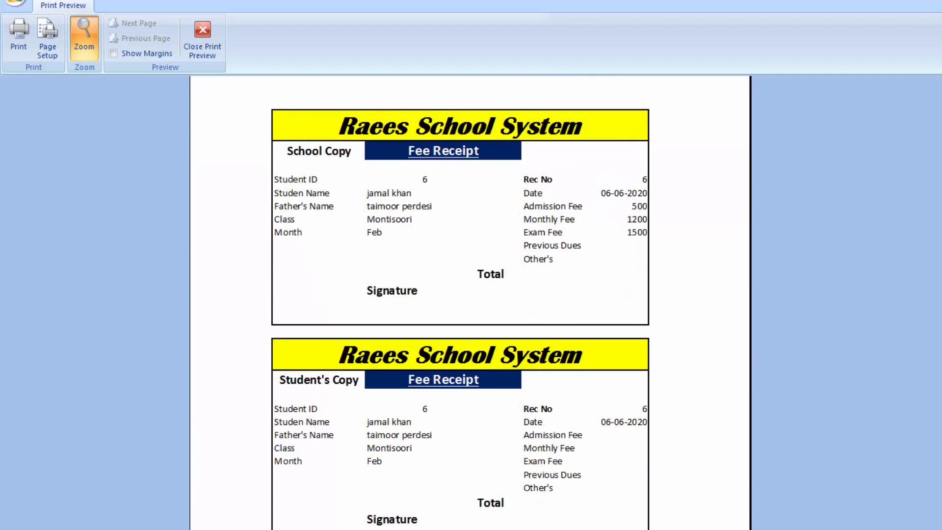
scroll(470, 304, down, 3)
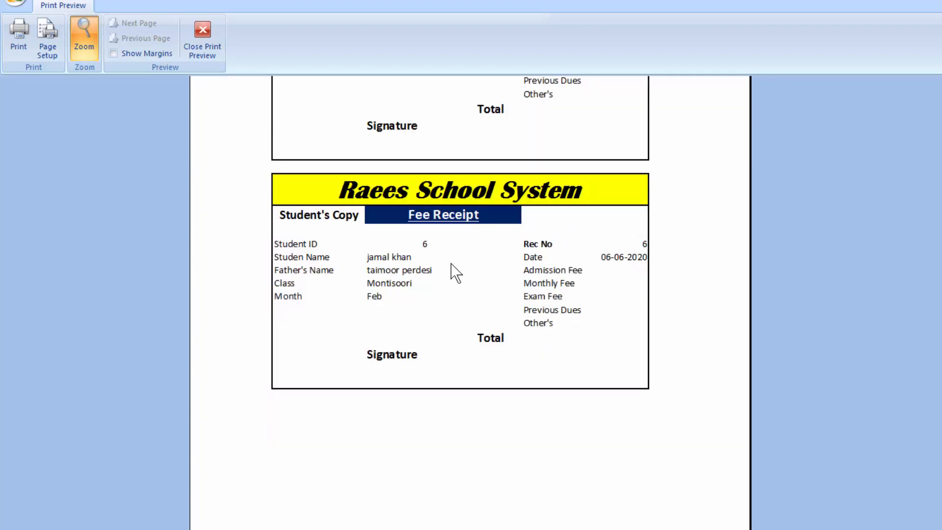
click(202, 52)
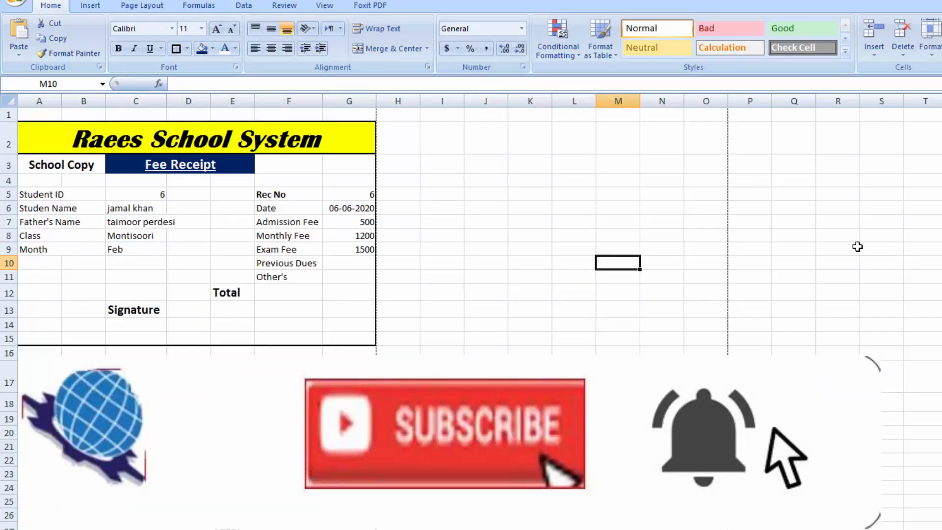
scroll(471, 225, up, 2)
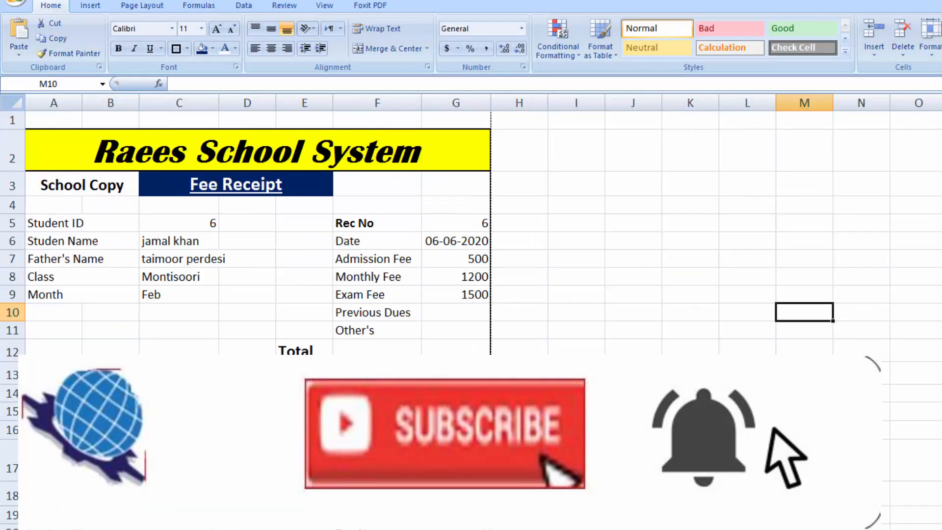